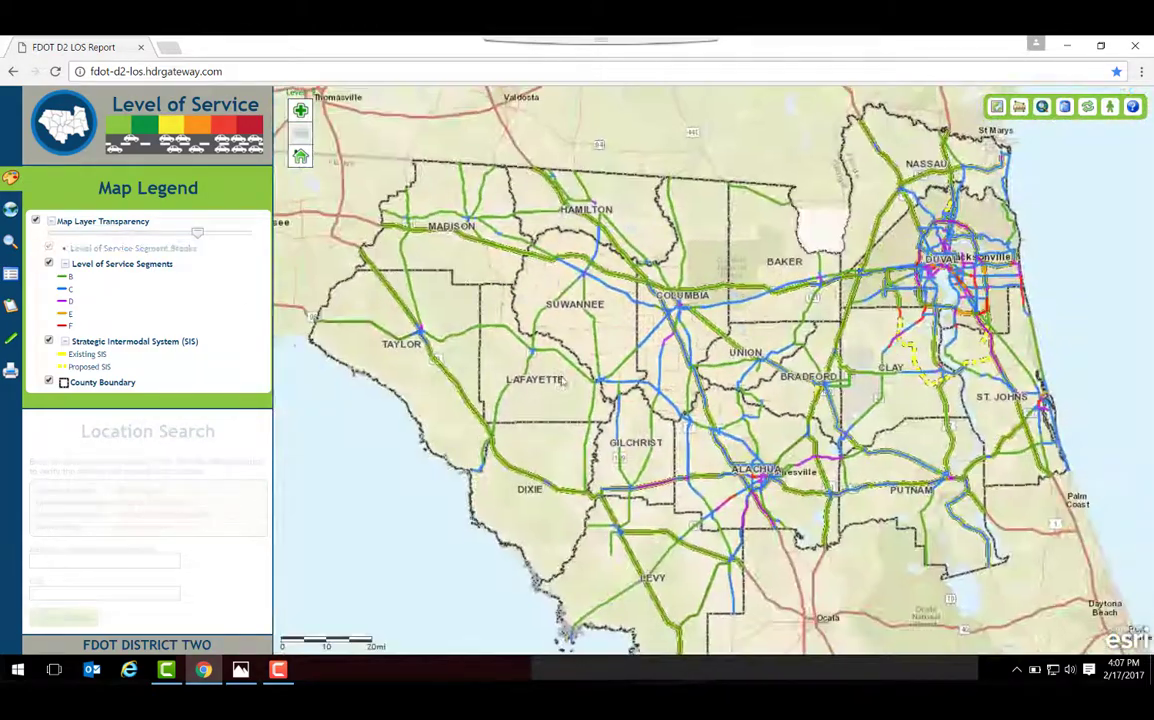
# - Switch the district map's basemap to ArcGIS Aerial
pyautogui.moveTo(563, 382); pyautogui.dragTo(494, 404)
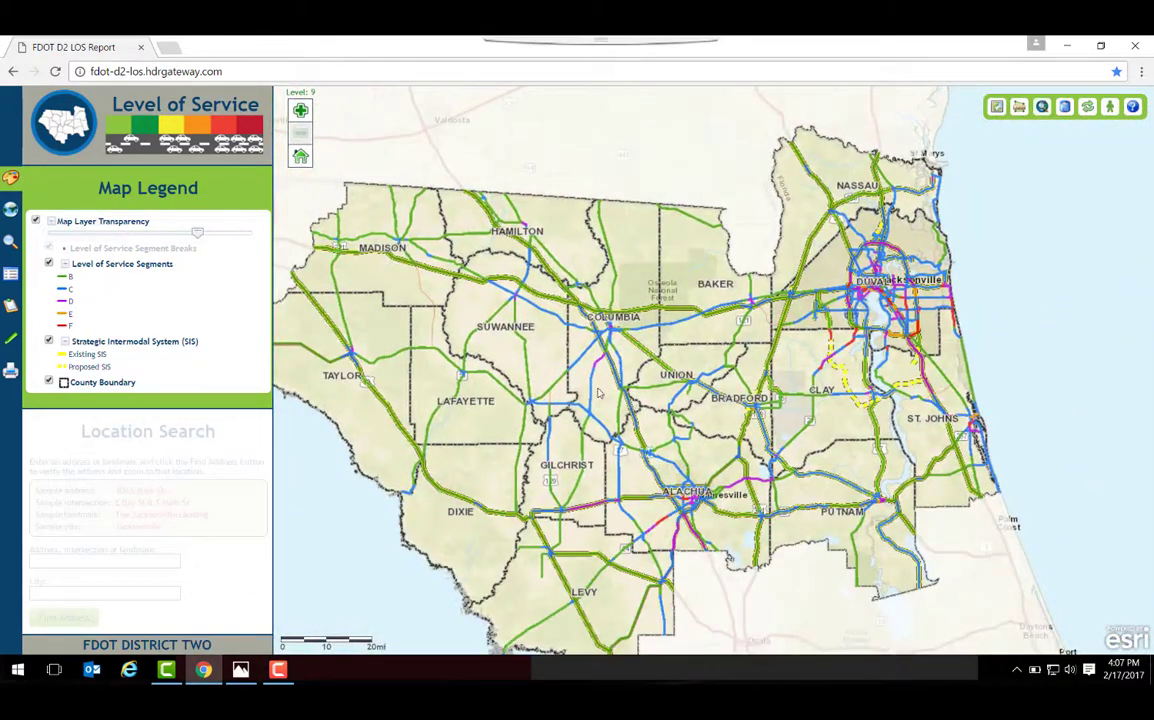
pyautogui.scroll(1, 480, 374)
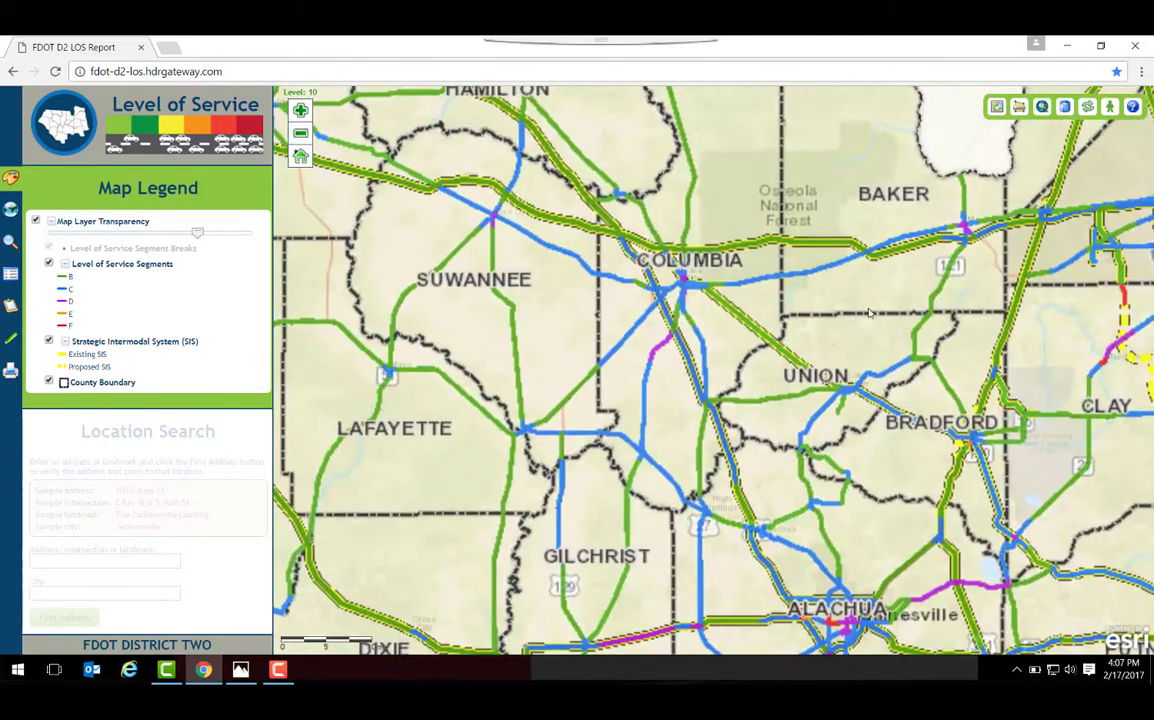
pyautogui.scroll(1, 790, 355)
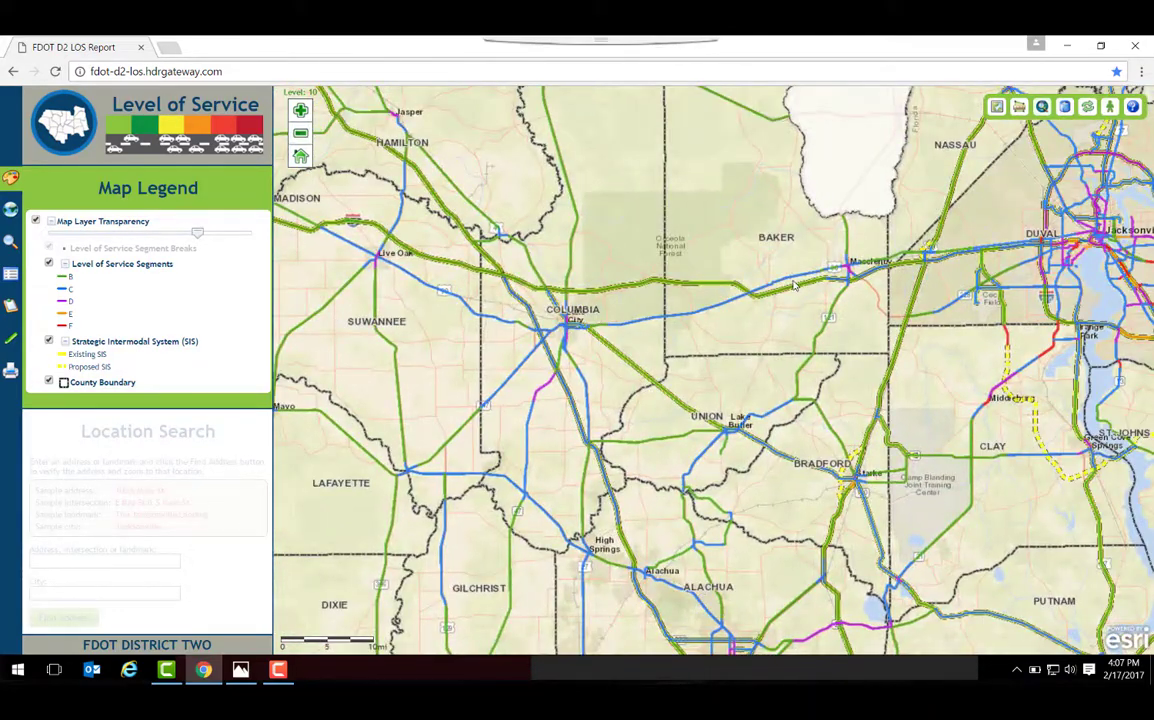
pyautogui.scroll(-1, 793, 284)
pyautogui.moveTo(758, 284); pyautogui.dragTo(706, 327)
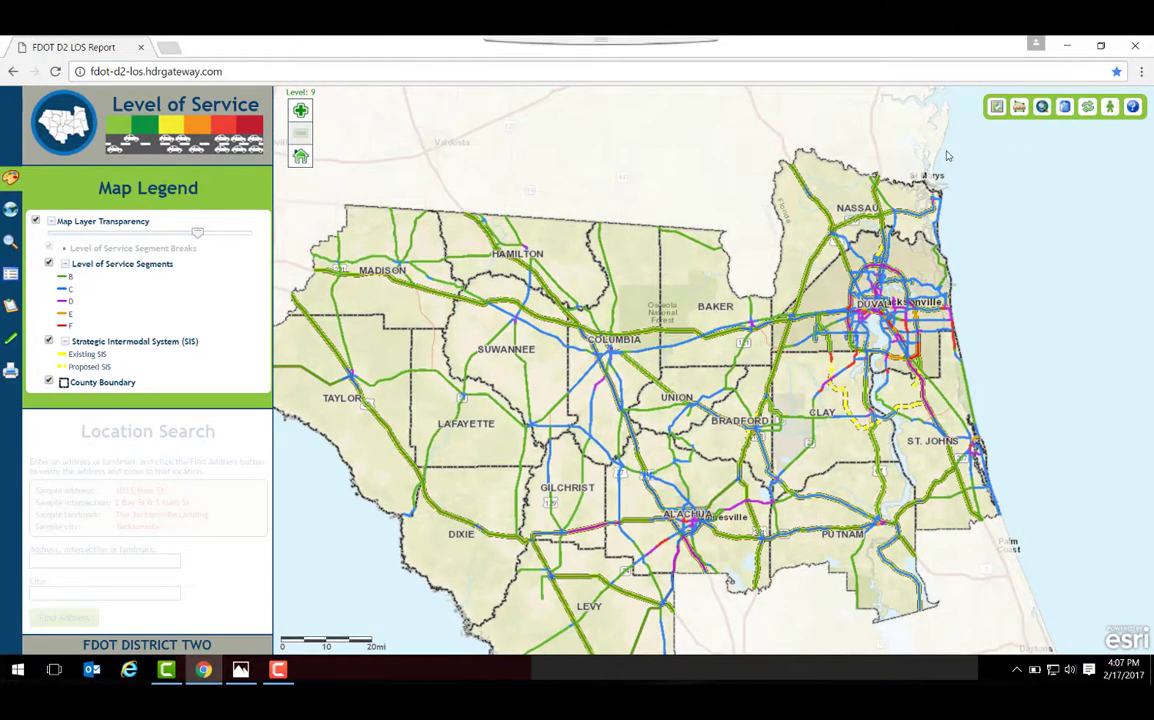
pyautogui.click(997, 108)
pyautogui.click(435, 300)
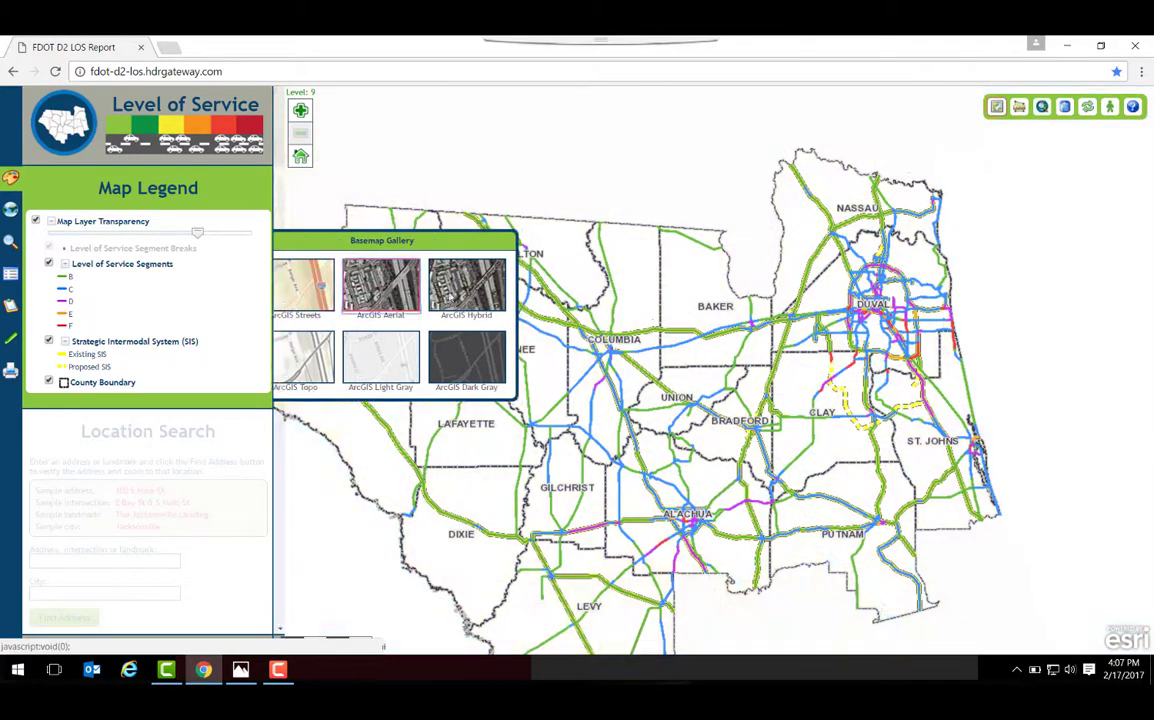
# - Change the basemap to ArcGIS Hybrid with the map focused on Columbia County
pyautogui.moveTo(614, 356); pyautogui.dragTo(734, 363)
pyautogui.scroll(1, 733, 364)
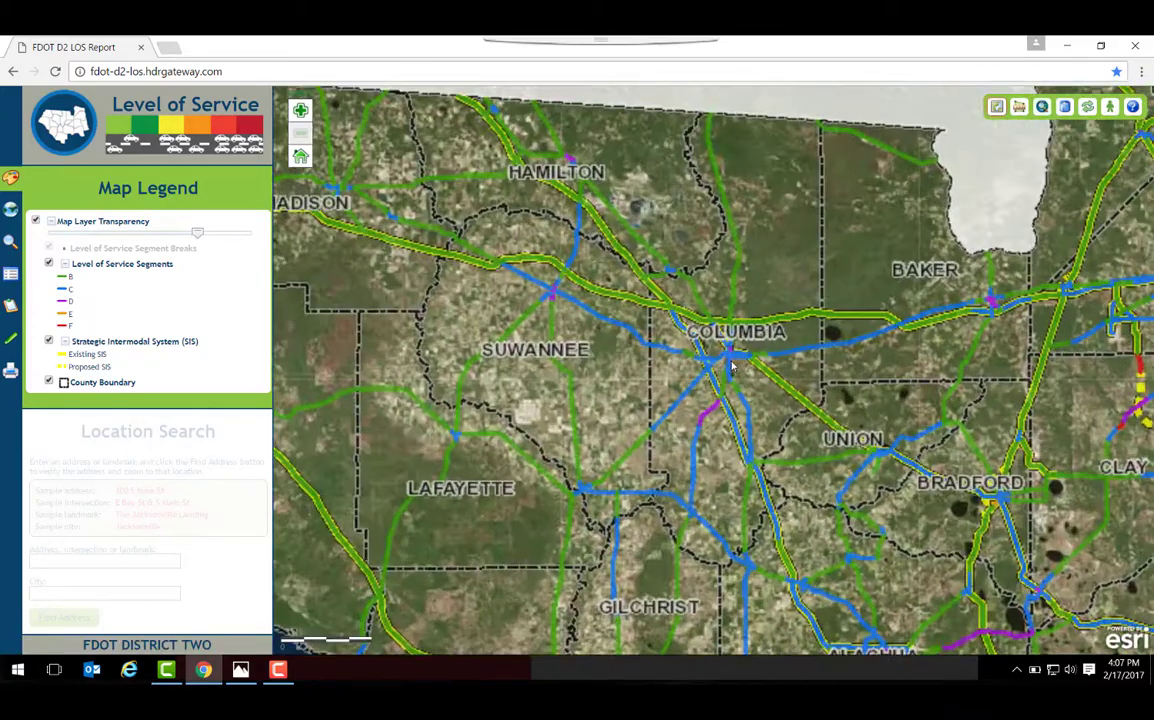
pyautogui.scroll(1, 733, 368)
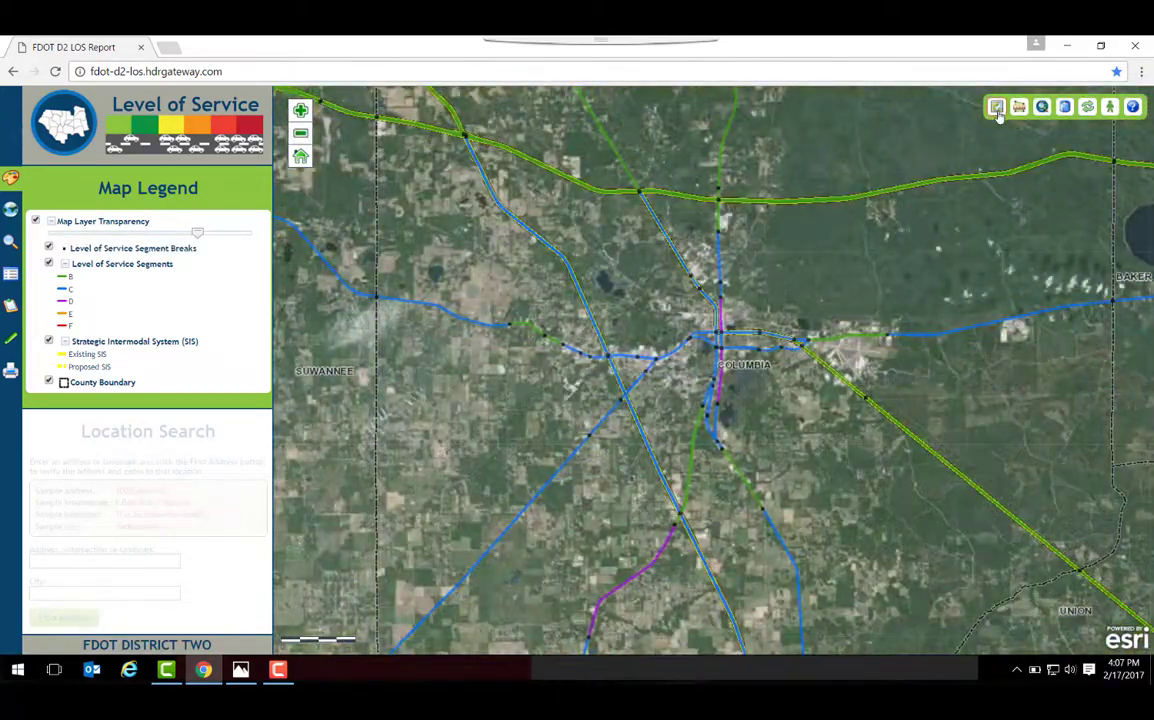
pyautogui.click(997, 108)
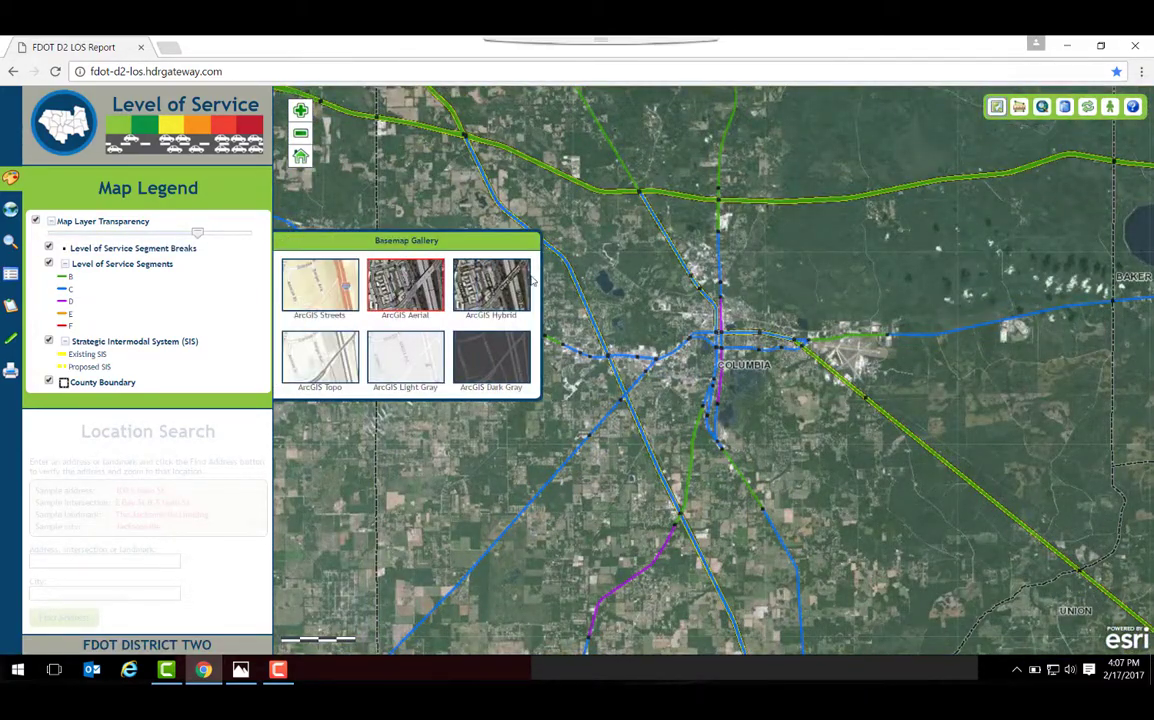
pyautogui.click(491, 284)
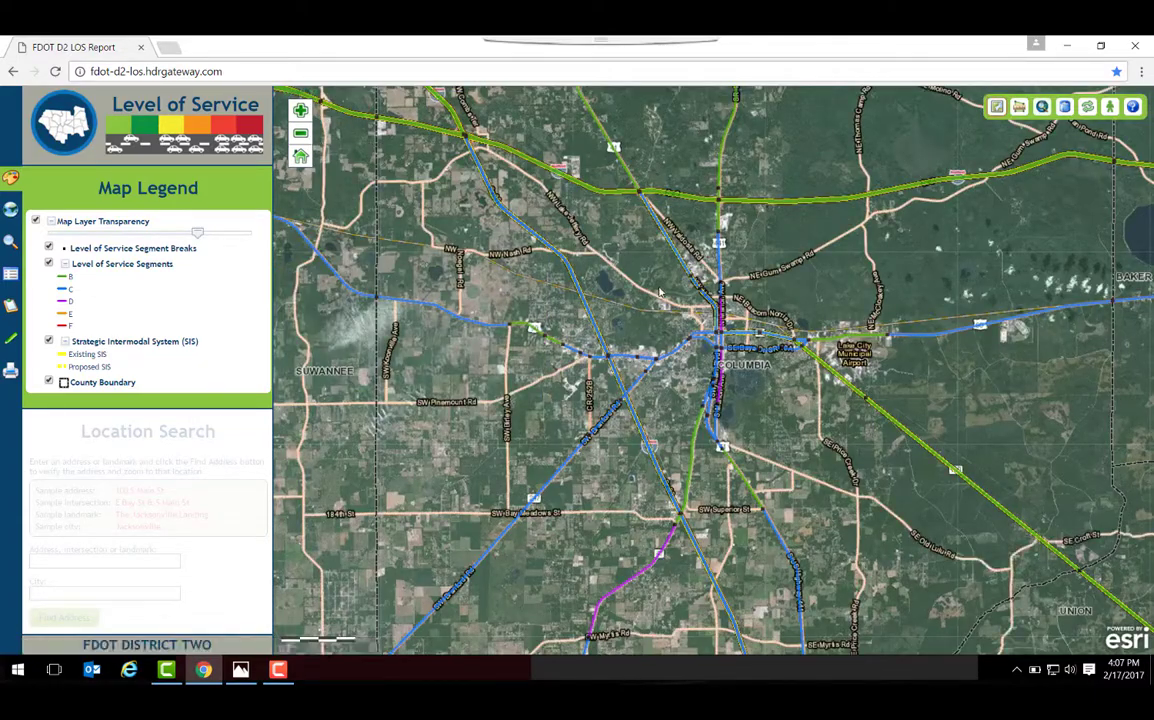
# - Measure an east-west straight-line distance in miles between W Duval St and SE Baya Dr, and close the measurement tool
pyautogui.scroll(2, 755, 370)
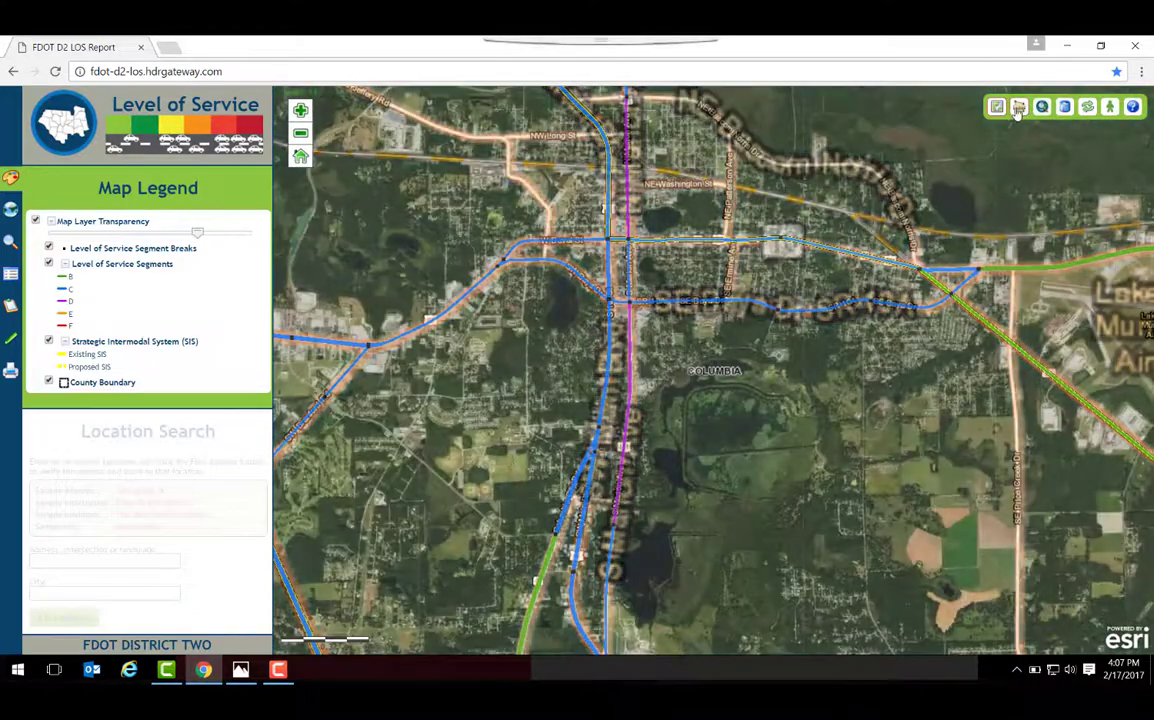
pyautogui.click(1019, 108)
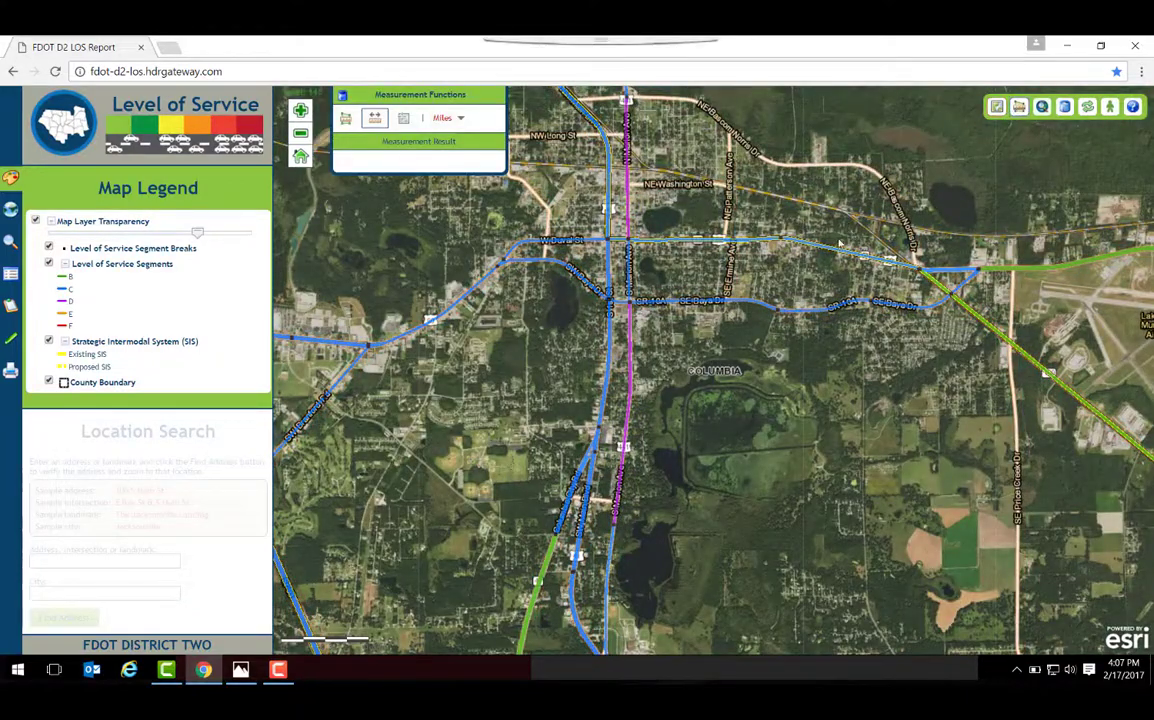
pyautogui.click(818, 265)
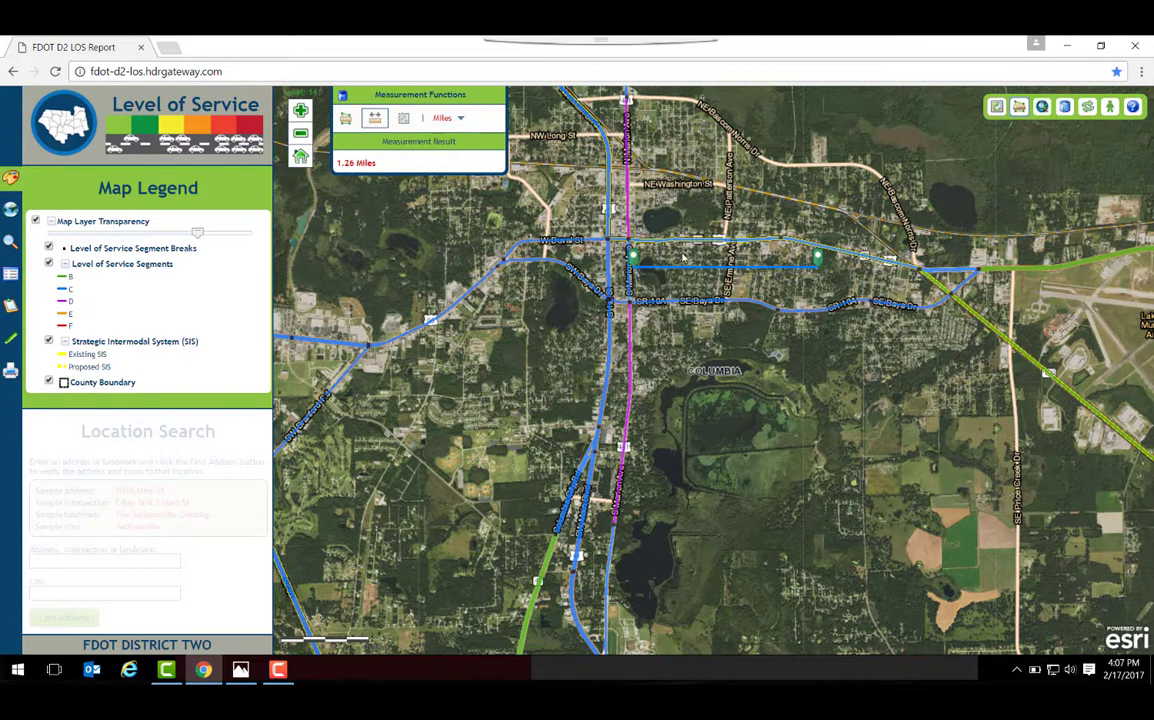
pyautogui.click(1026, 112)
# - Check the map's extent around Lake City in the overview map at several zoom levels, and close the overview
pyautogui.click(1042, 110)
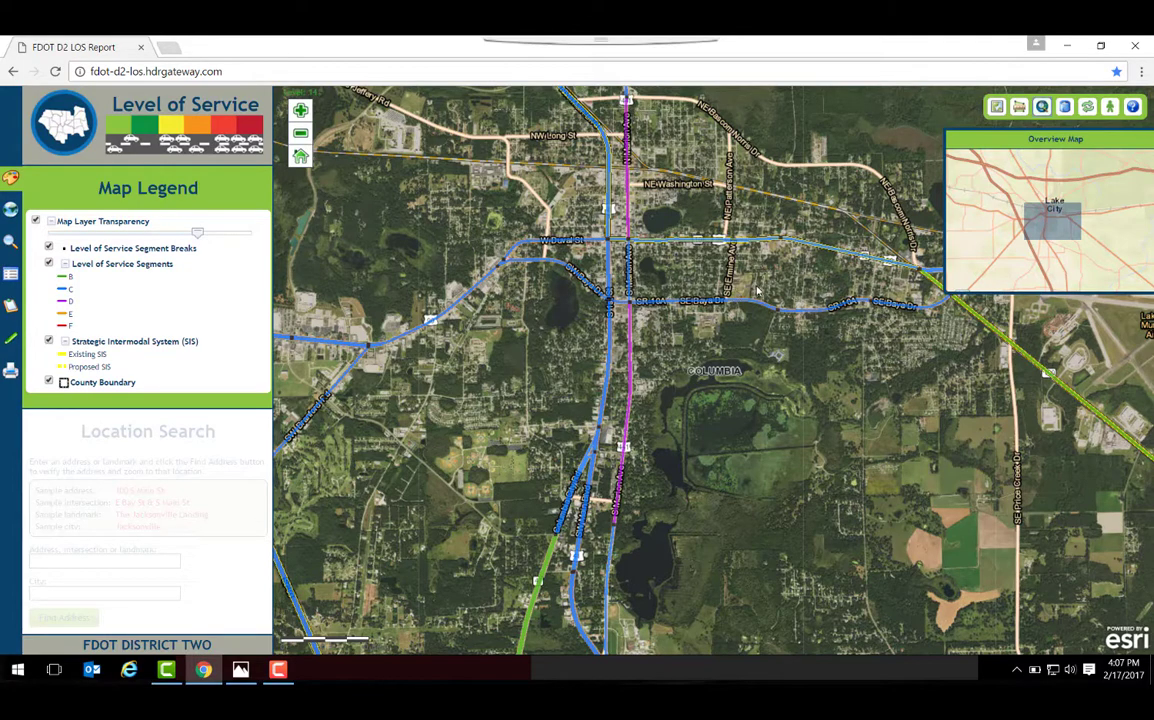
pyautogui.scroll(-3, 757, 291)
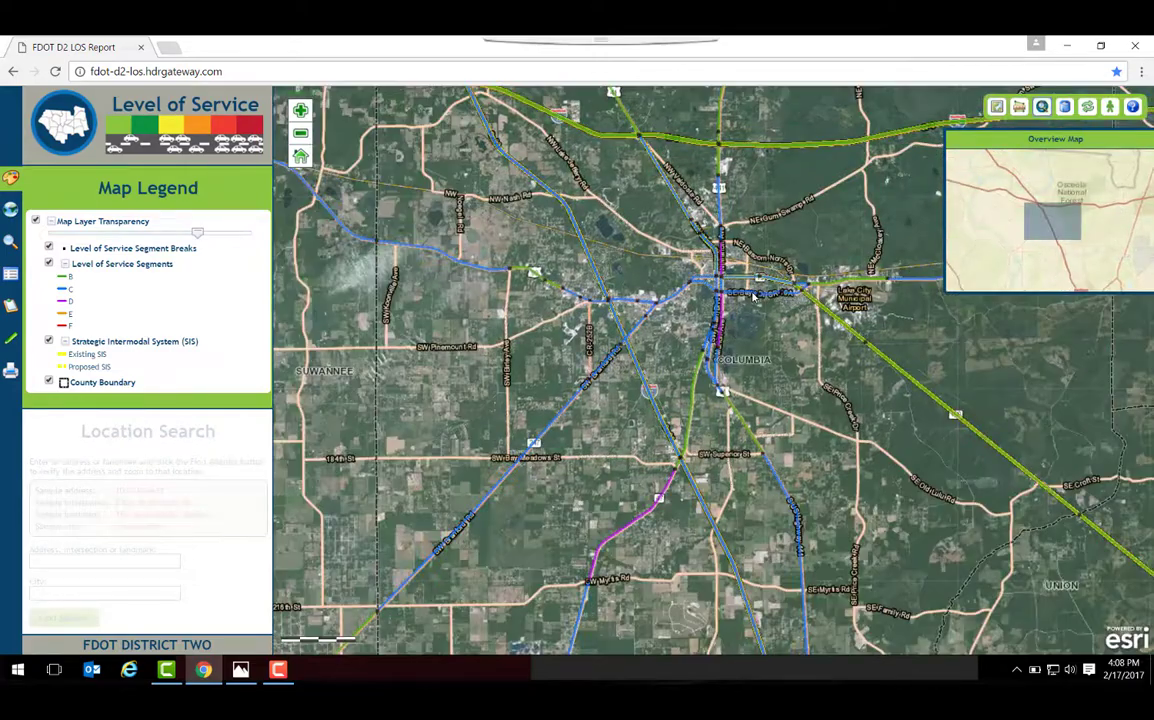
pyautogui.scroll(-1, 754, 296)
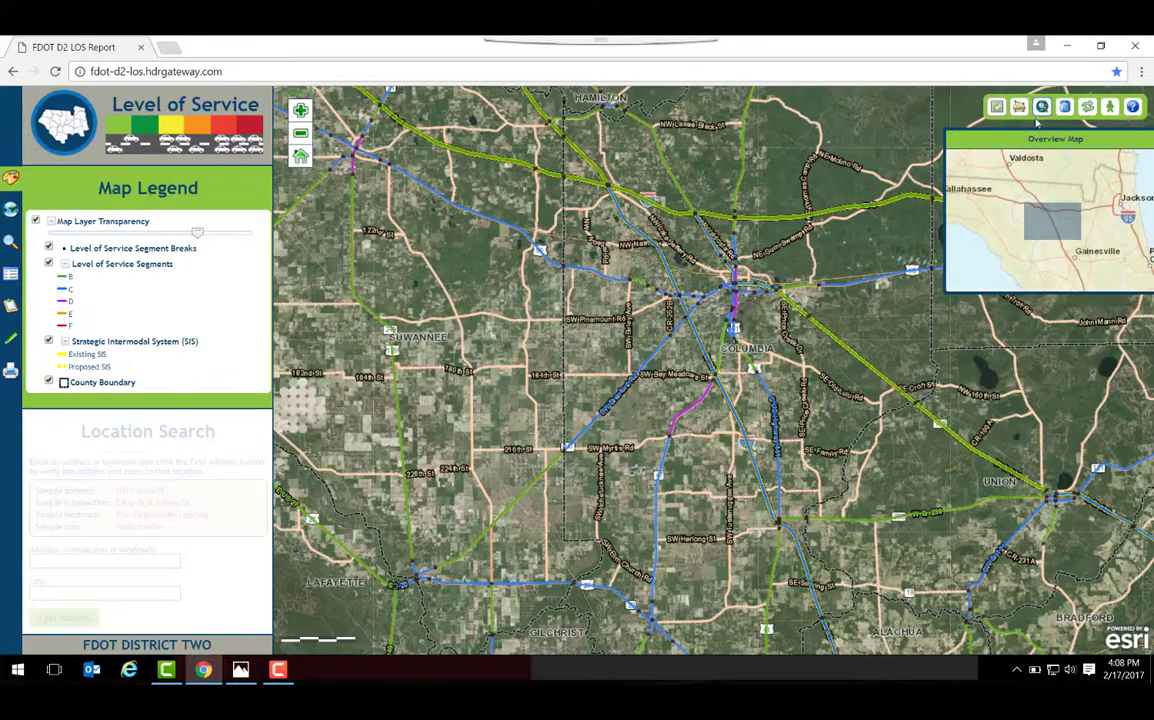
pyautogui.click(1042, 108)
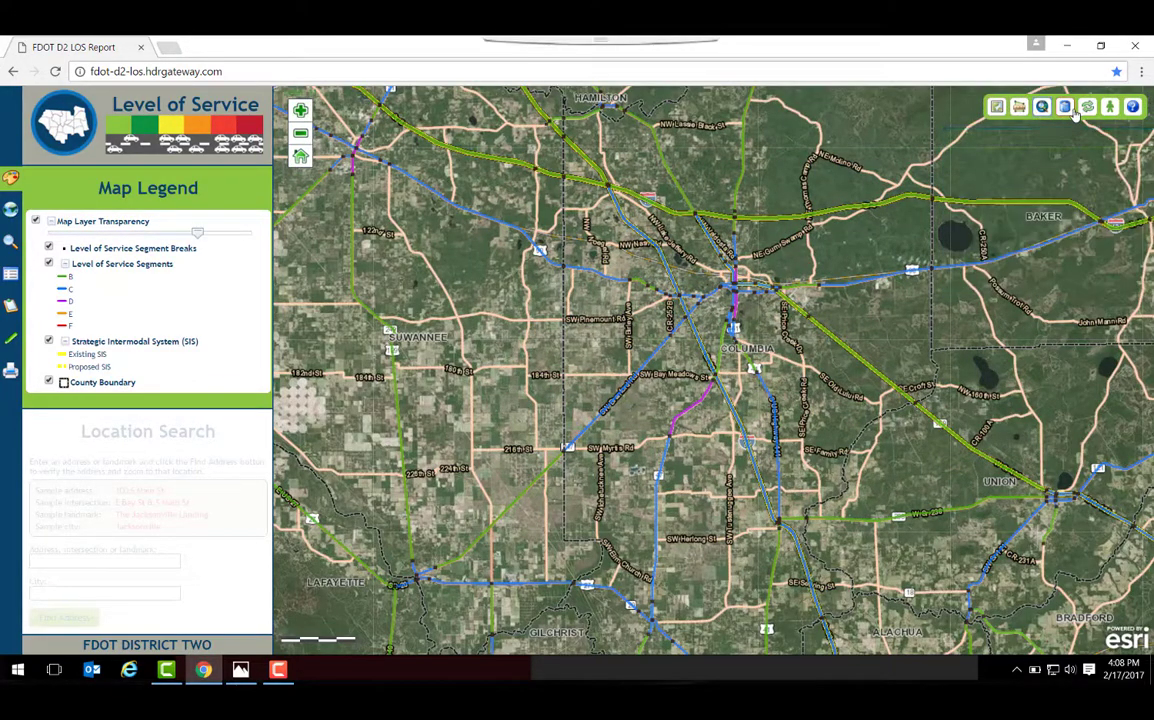
# - Reset the map and open Street View on the blue highway segment just east of the interchange south of Baldwin
pyautogui.click(1088, 108)
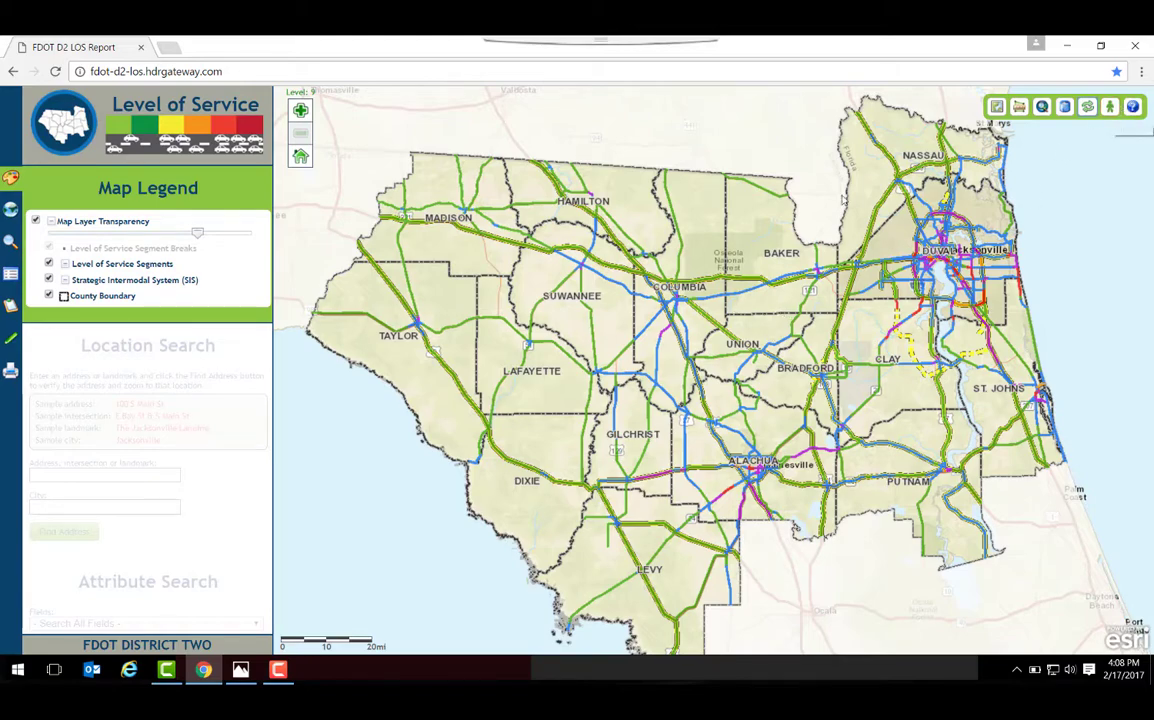
pyautogui.moveTo(569, 351); pyautogui.dragTo(554, 354)
pyautogui.scroll(5, 709, 320)
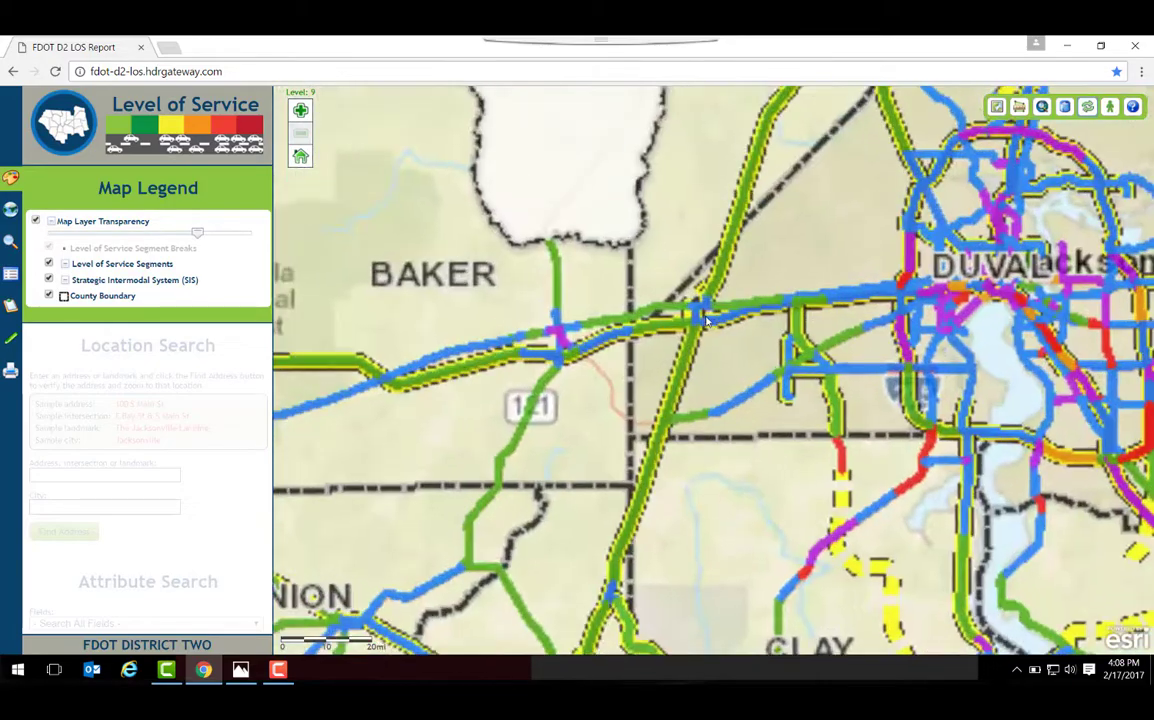
pyautogui.scroll(5, 709, 320)
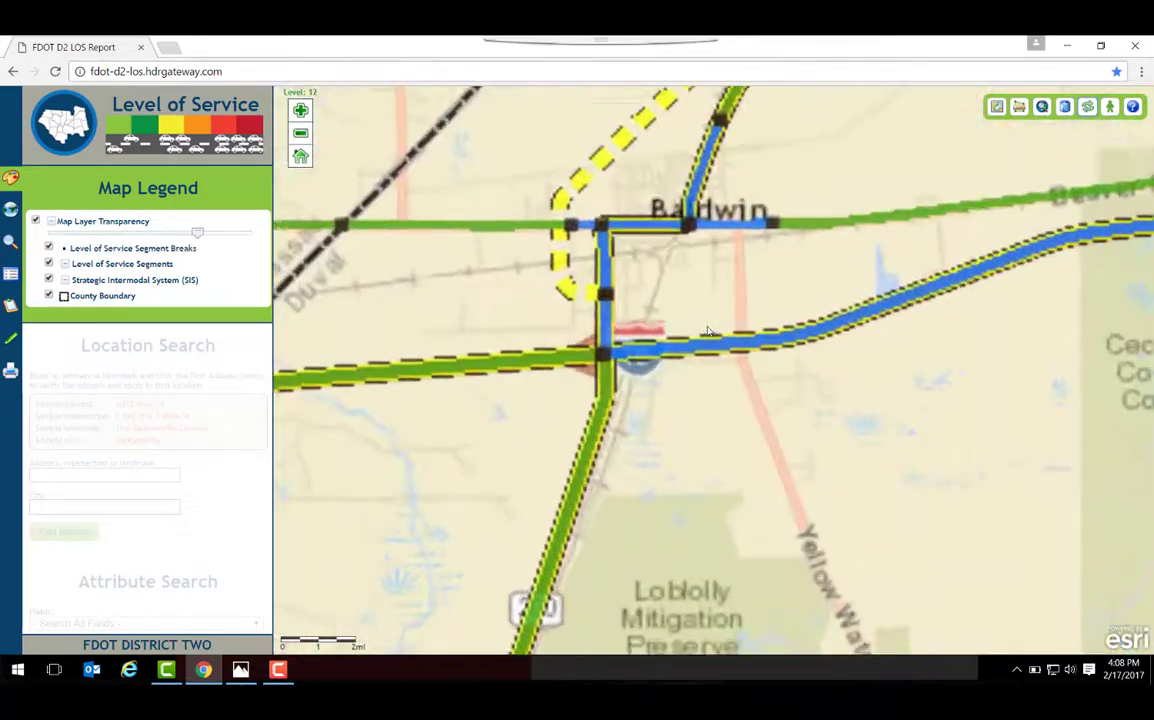
pyautogui.scroll(1, 706, 344)
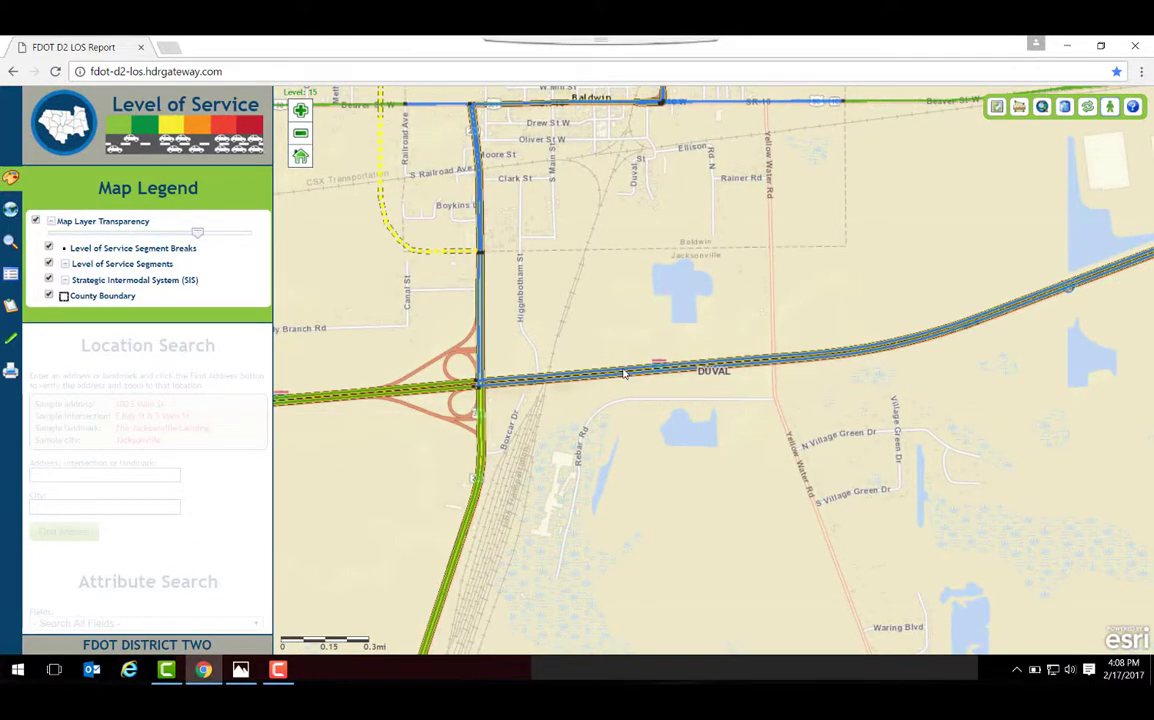
pyautogui.click(997, 106)
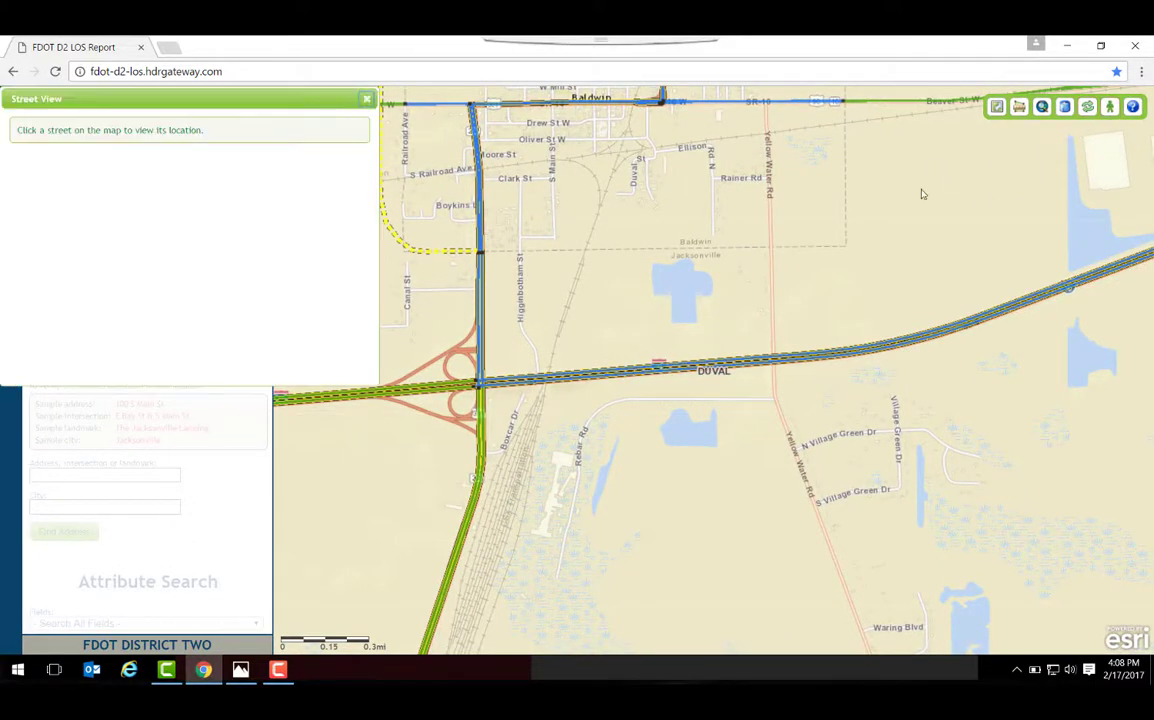
pyautogui.click(604, 375)
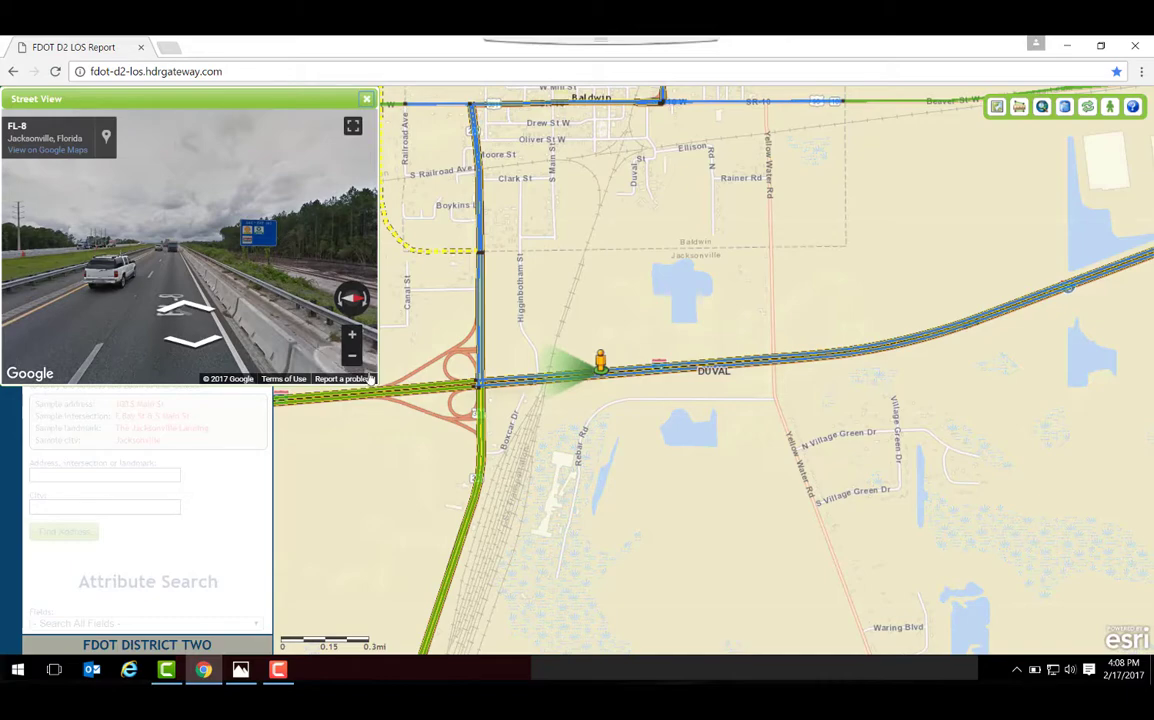
# - Look around the Street View panorama of FL-8 in both directions along the highway
pyautogui.moveTo(297, 232); pyautogui.dragTo(169, 203)
pyautogui.moveTo(291, 214); pyautogui.dragTo(125, 211)
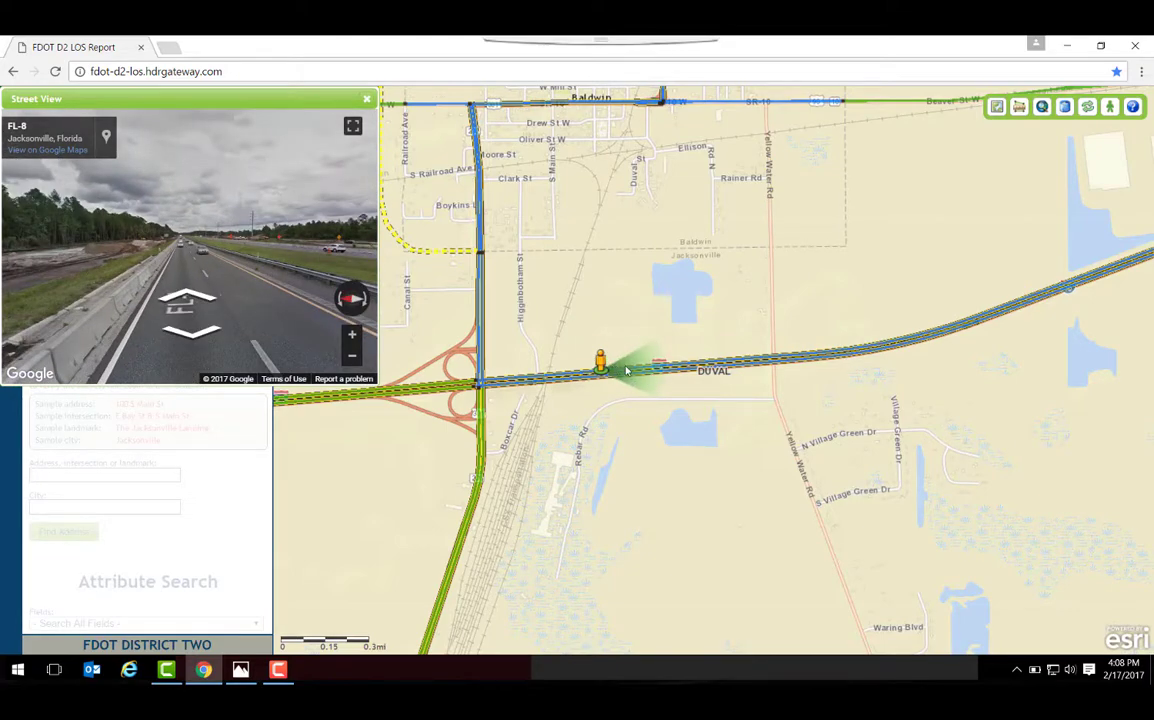
pyautogui.moveTo(312, 224); pyautogui.dragTo(182, 226)
pyautogui.moveTo(279, 211); pyautogui.dragTo(193, 200)
pyautogui.moveTo(311, 196); pyautogui.dragTo(200, 194)
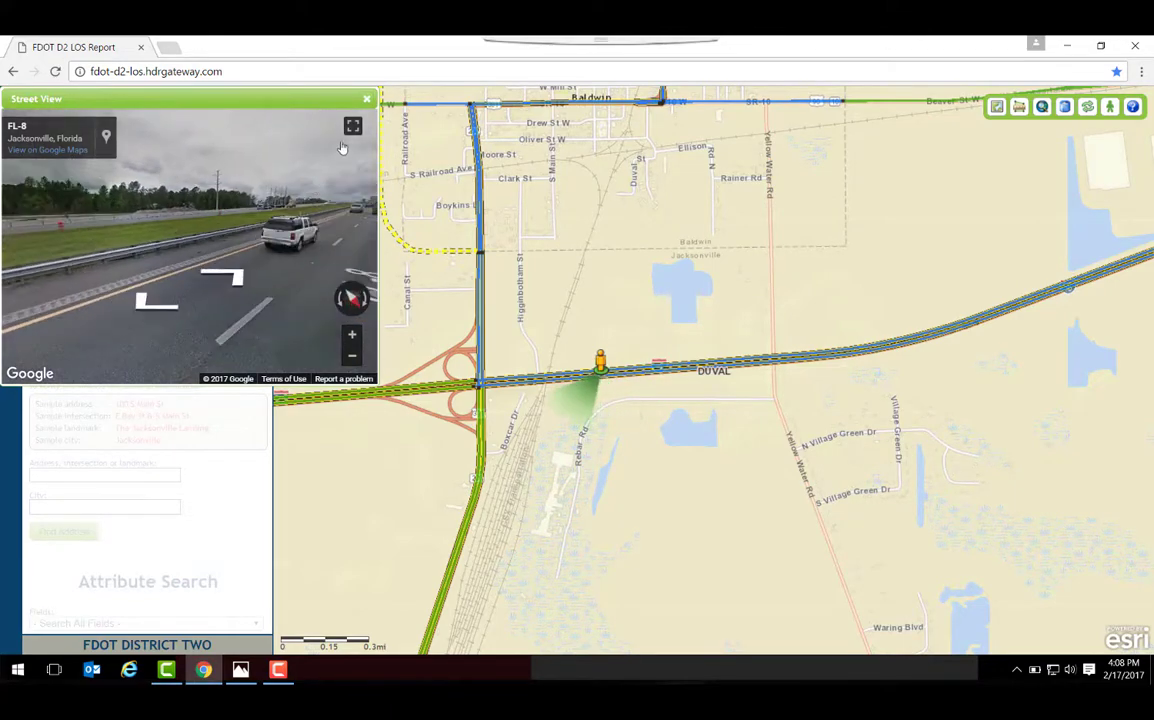
# - View the FL-8 panorama in full screen, return to the map layout and close Street View
pyautogui.click(352, 126)
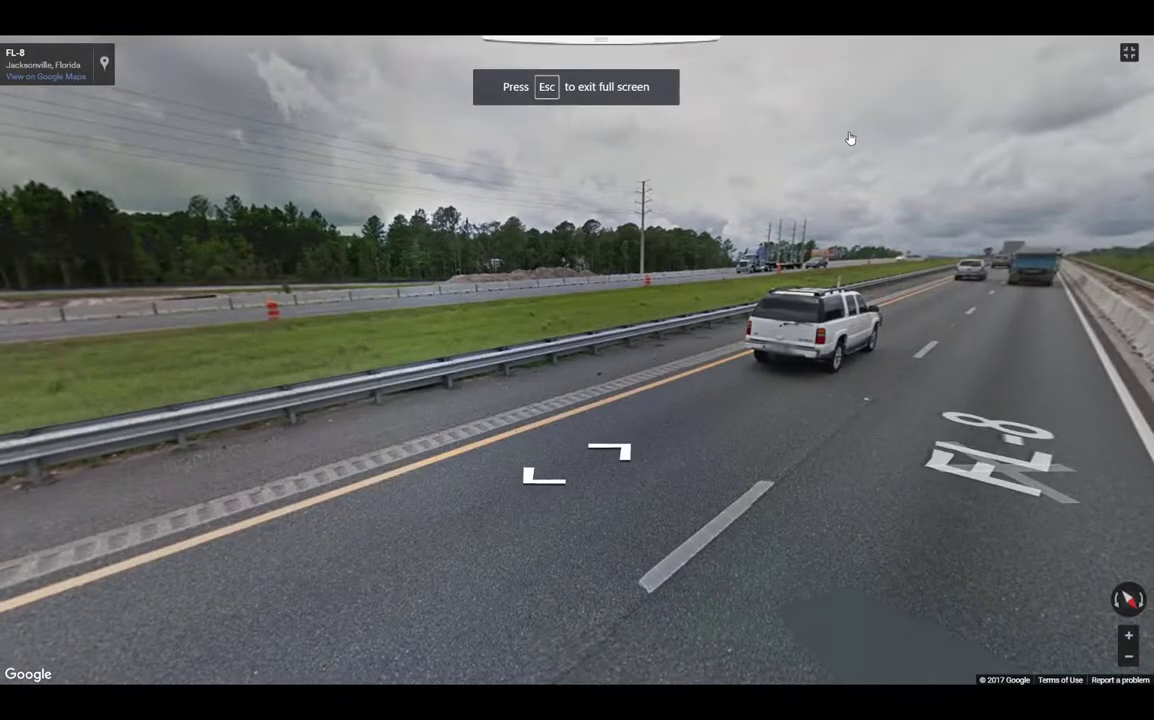
pyautogui.press('Escape')
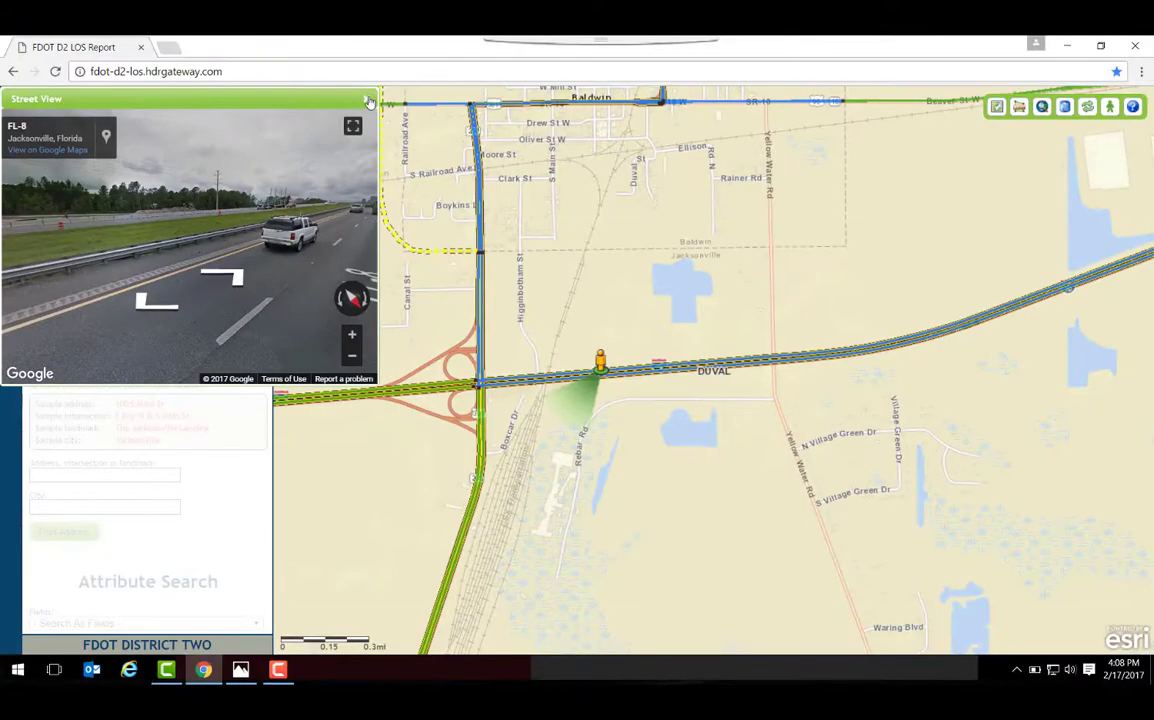
pyautogui.moveTo(312, 200); pyautogui.dragTo(222, 192)
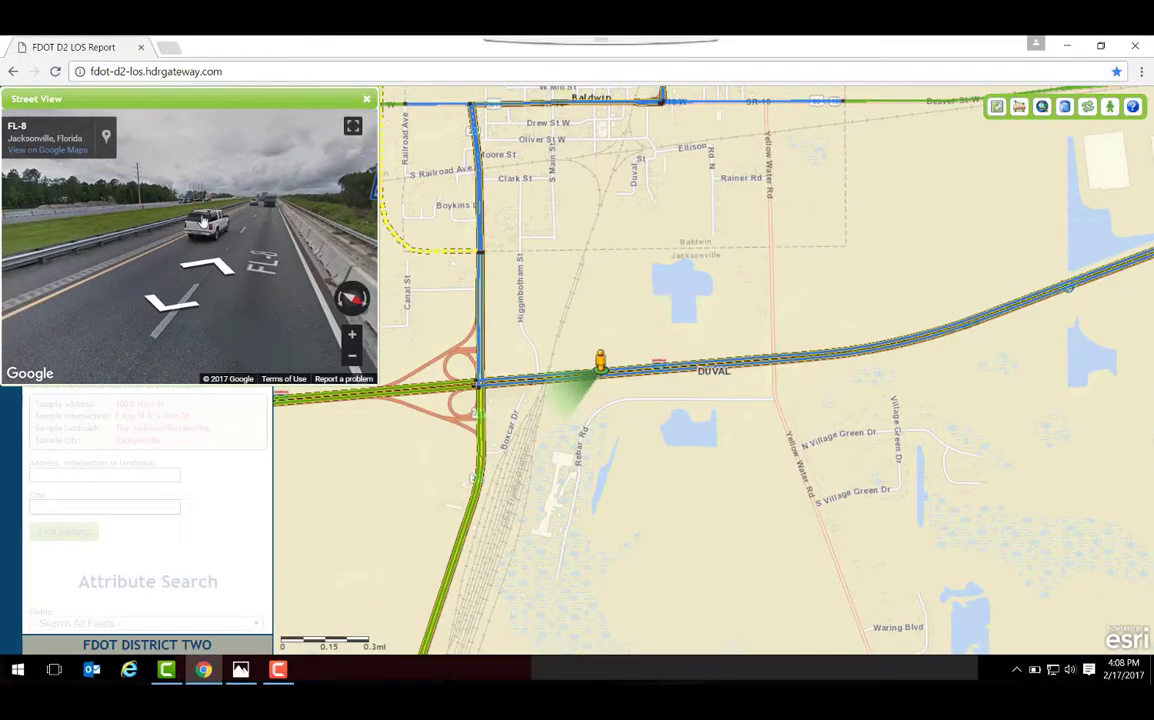
pyautogui.click(197, 229)
pyautogui.moveTo(197, 229); pyautogui.dragTo(284, 220)
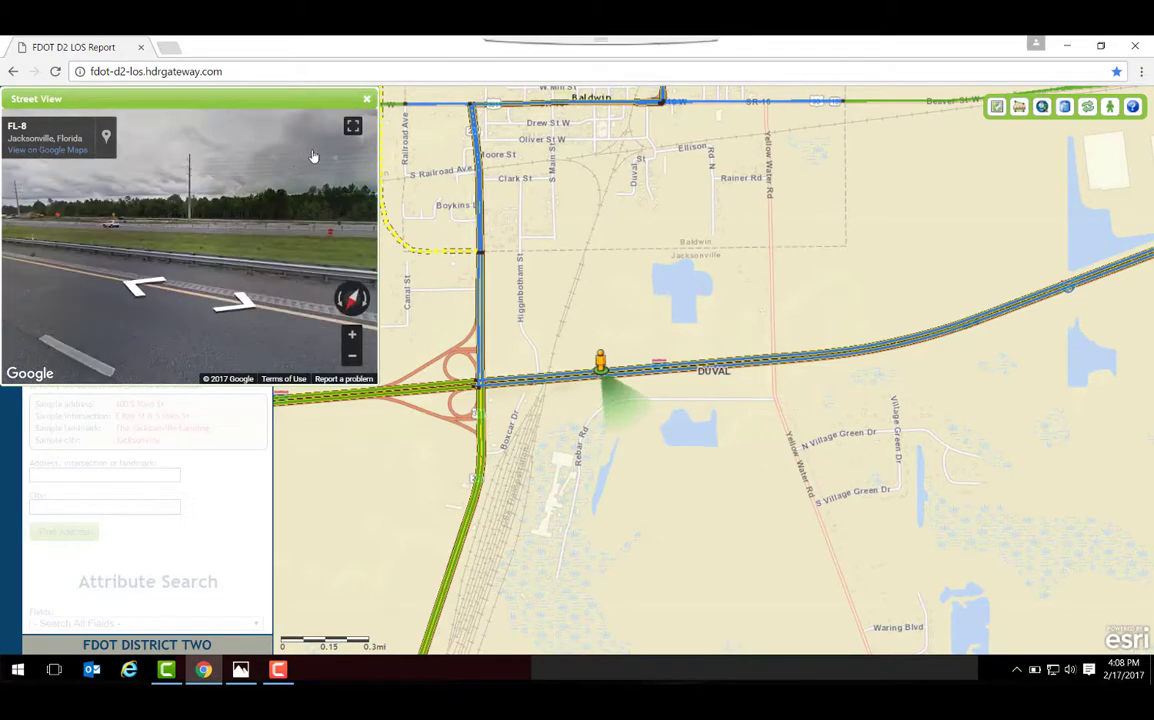
pyautogui.click(368, 103)
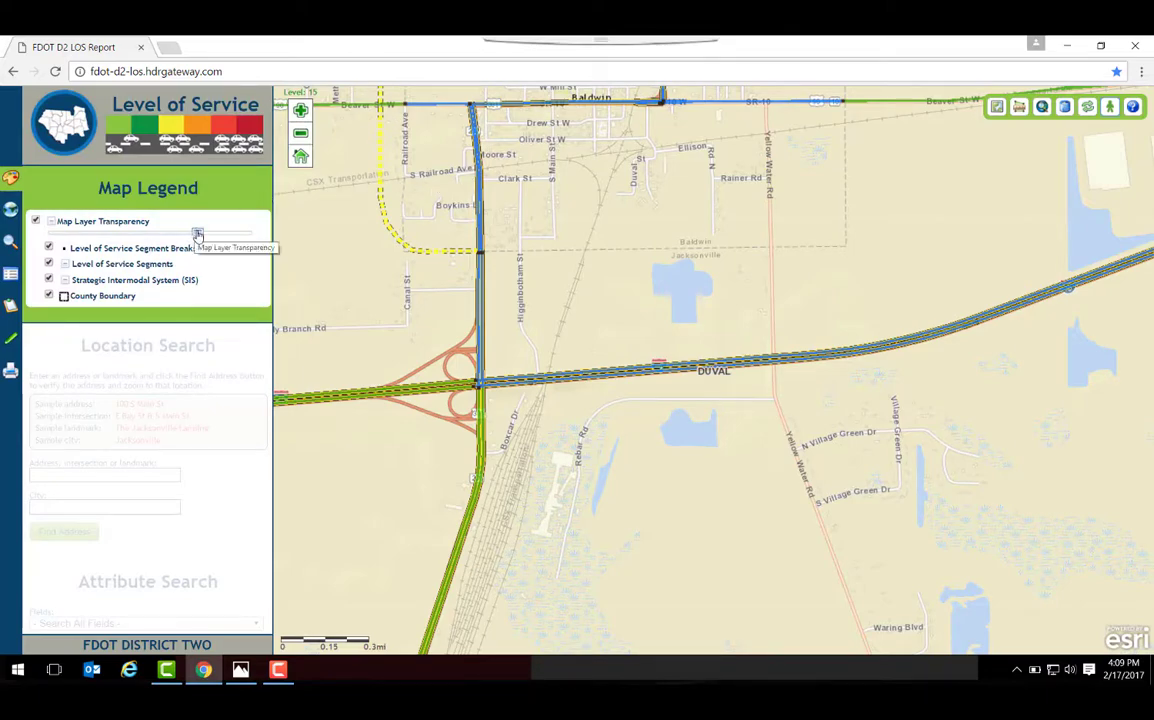
# - Adjust the map layer transparency so the layers are almost fully opaque over the basemap
pyautogui.moveTo(198, 234); pyautogui.dragTo(245, 232)
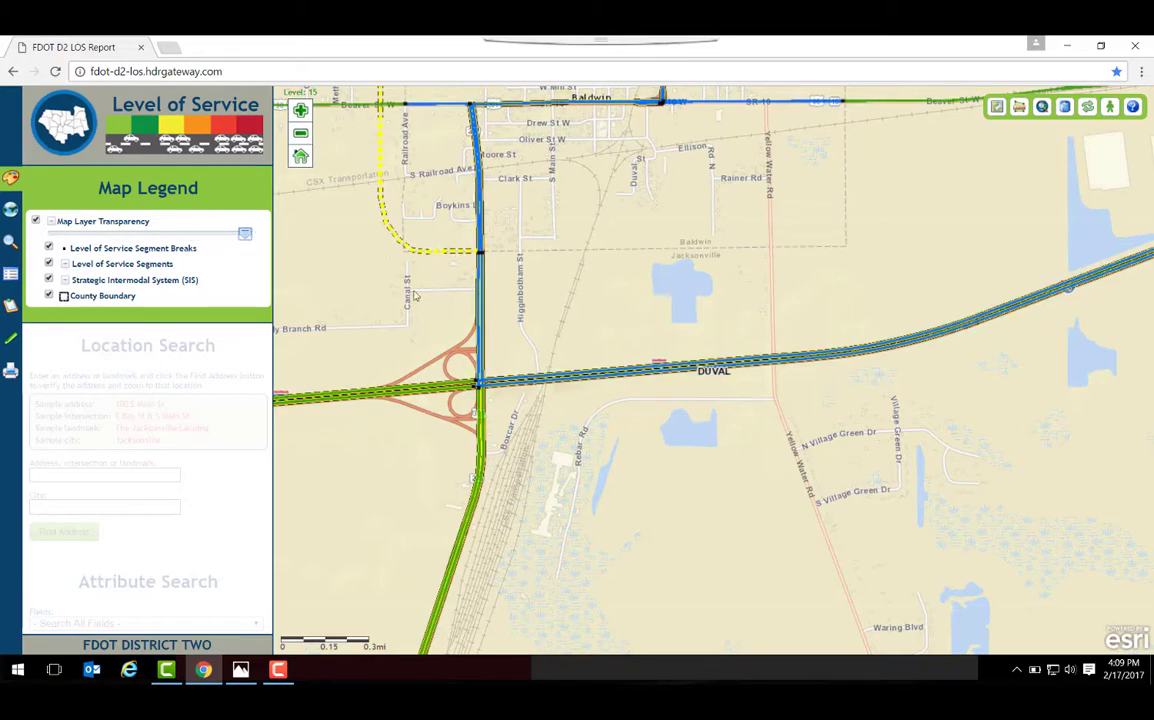
pyautogui.moveTo(463, 343); pyautogui.dragTo(577, 341)
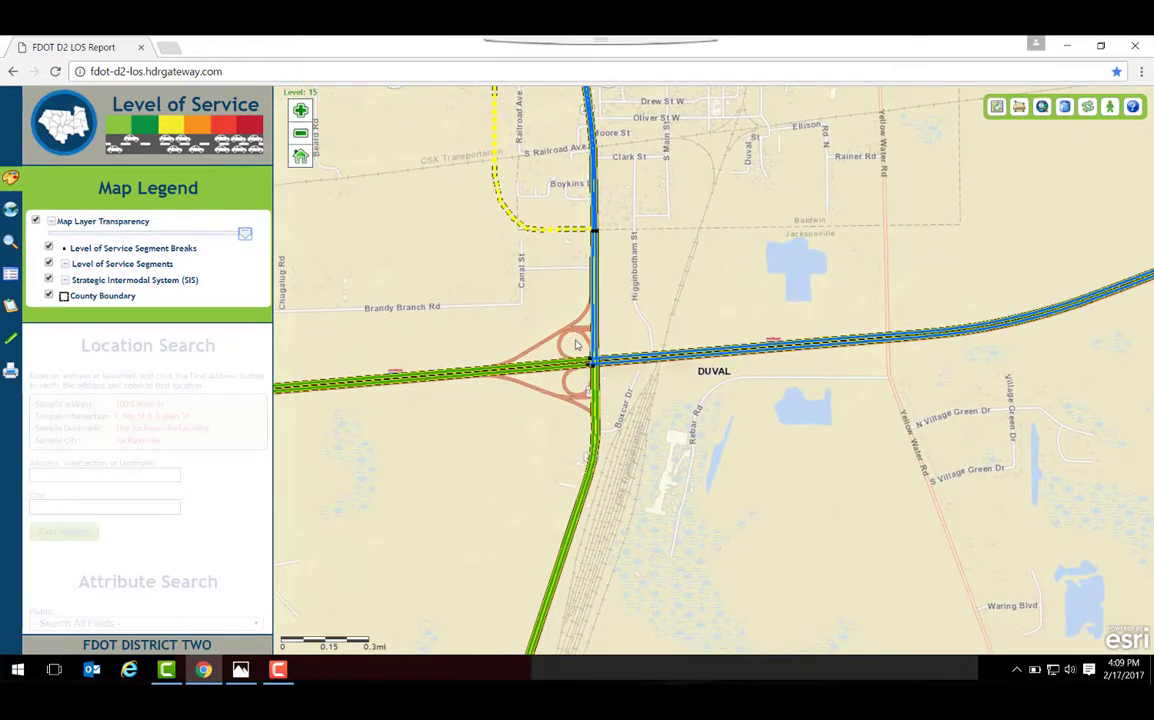
# - Expand the Level of Service Segments and Strategic Intermodal System (SIS) legend entries to compare their symbols with the regional map
pyautogui.click(64, 265)
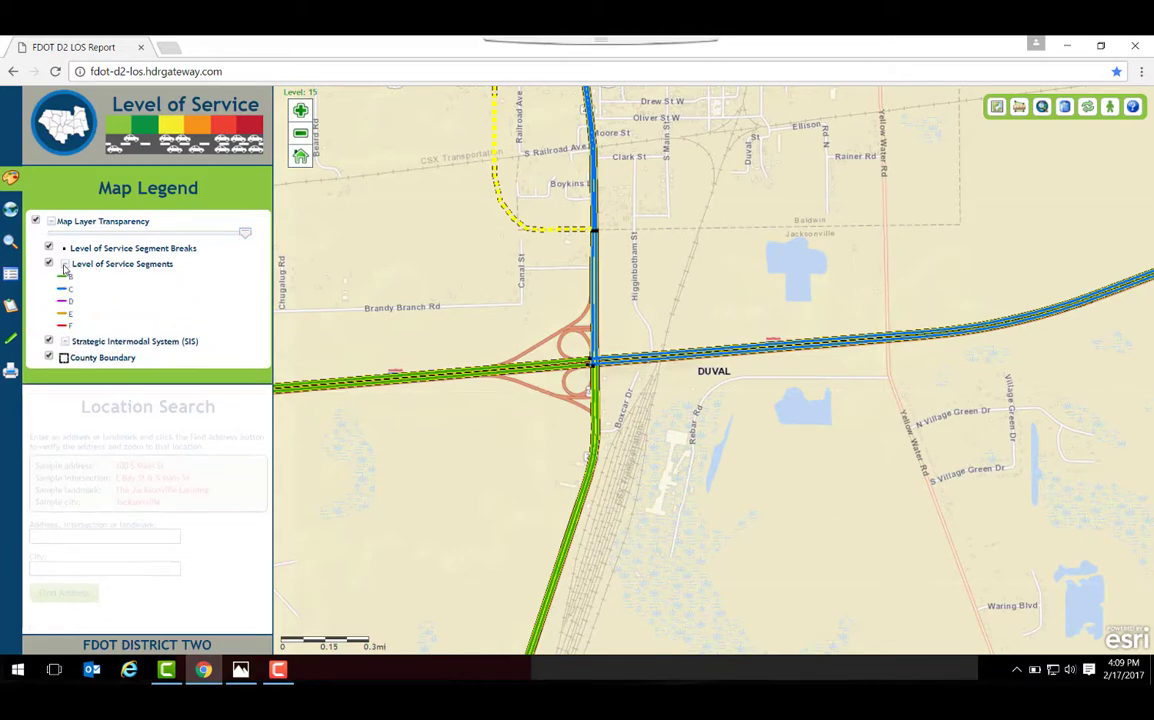
pyautogui.click(65, 342)
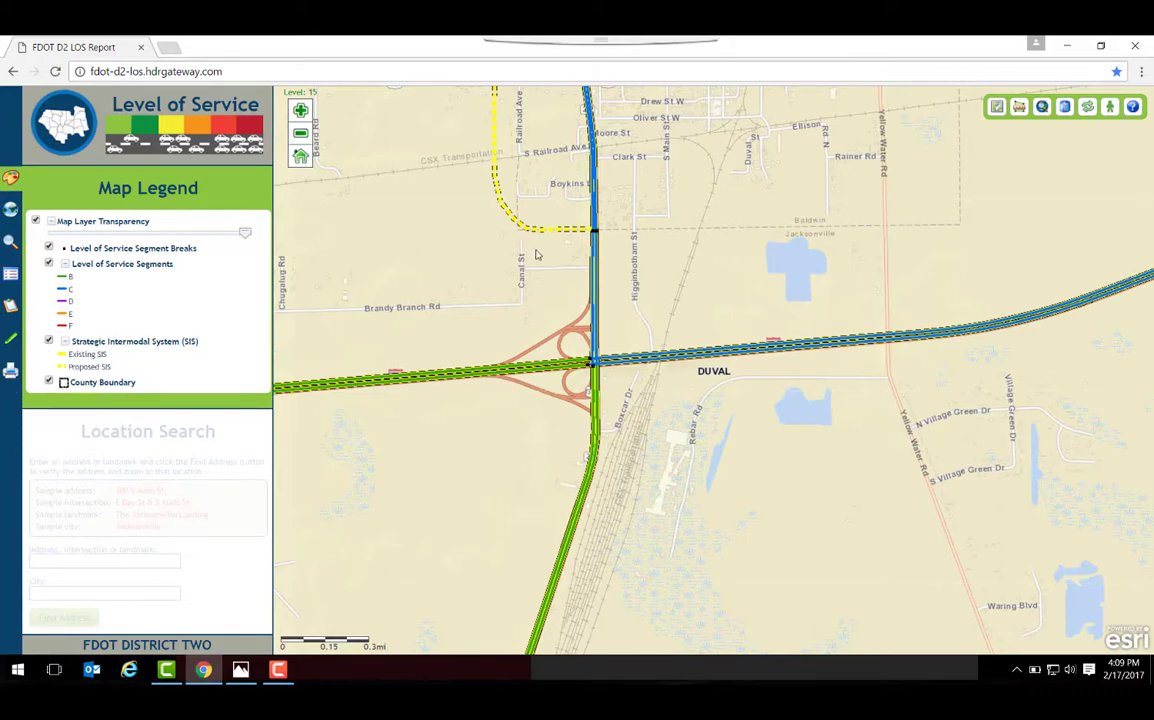
pyautogui.scroll(-2, 536, 255)
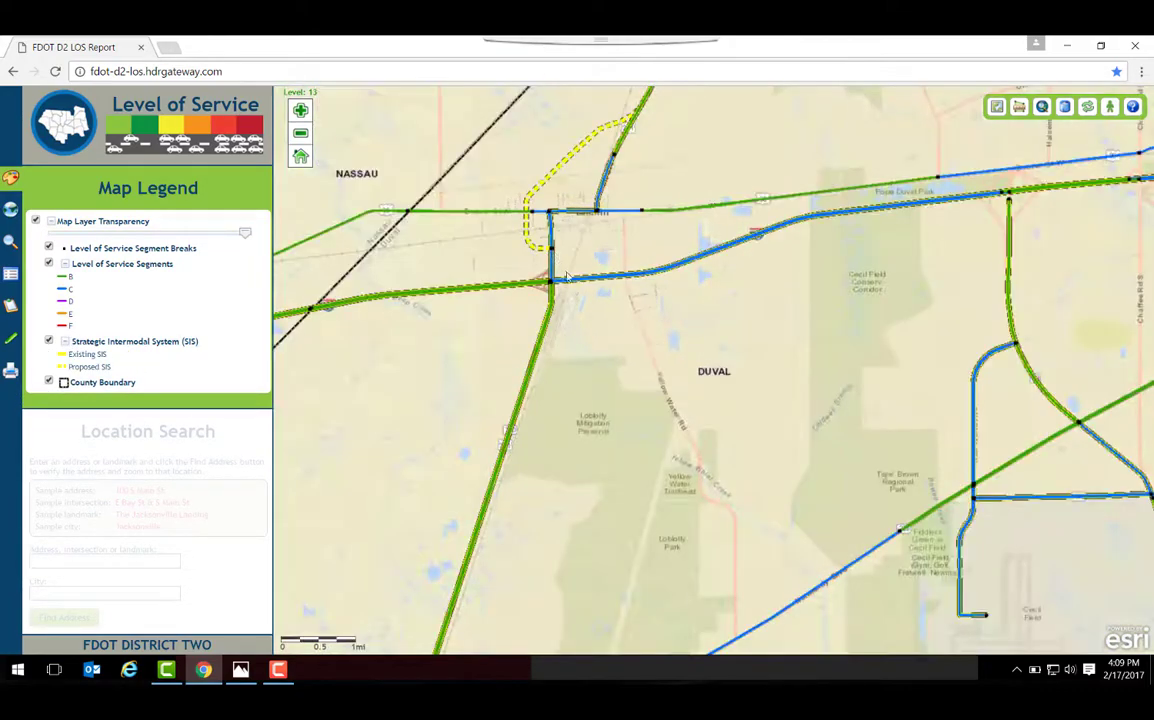
pyautogui.scroll(-2, 566, 277)
pyautogui.scroll(-1, 580, 279)
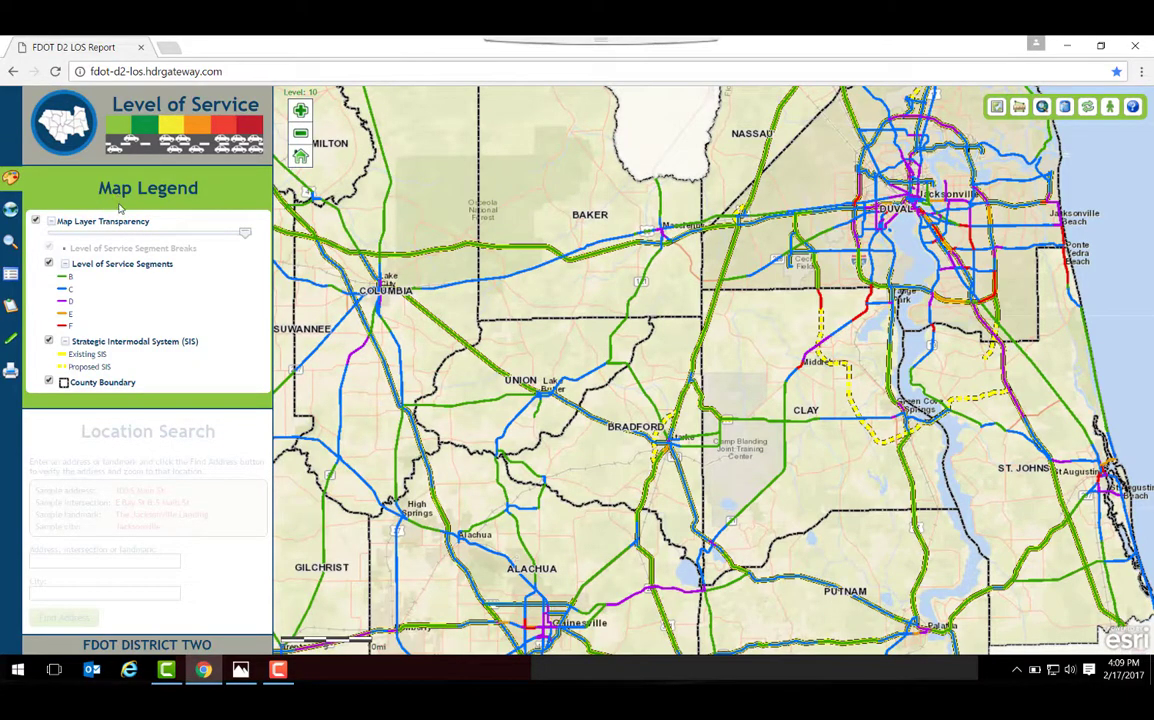
# - Return the map to the full district extent, find the University of Florida by location search and view the surrounding Gainesville roads
pyautogui.click(1088, 107)
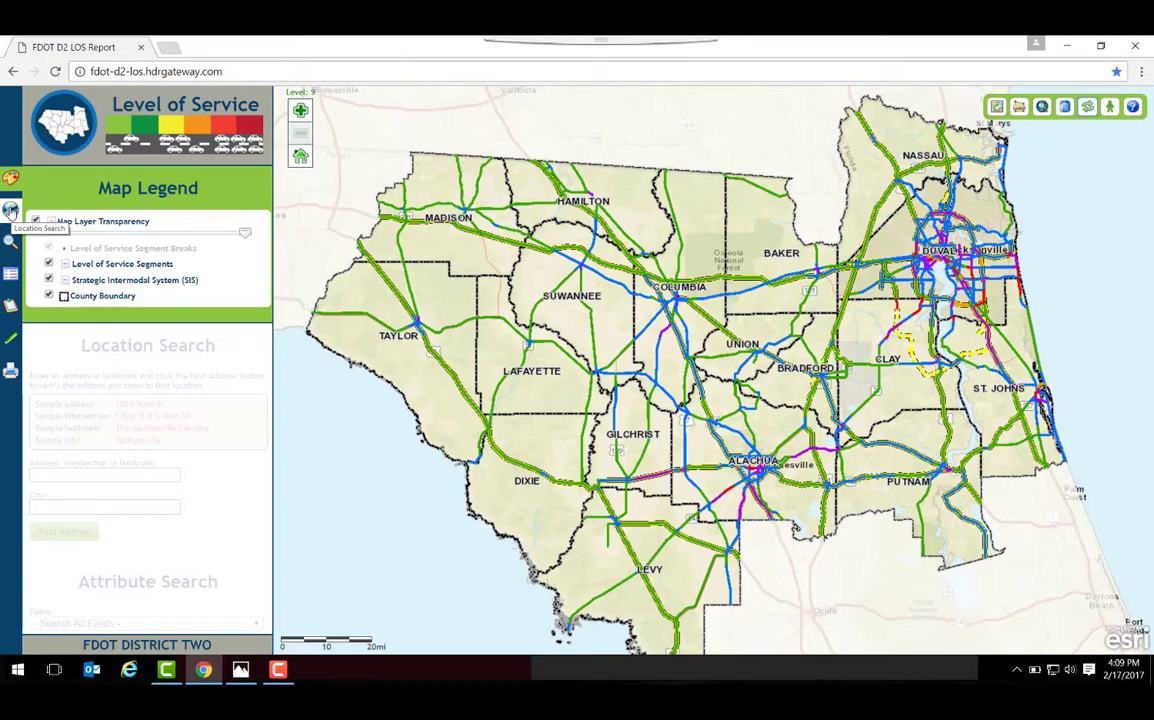
pyautogui.click(10, 210)
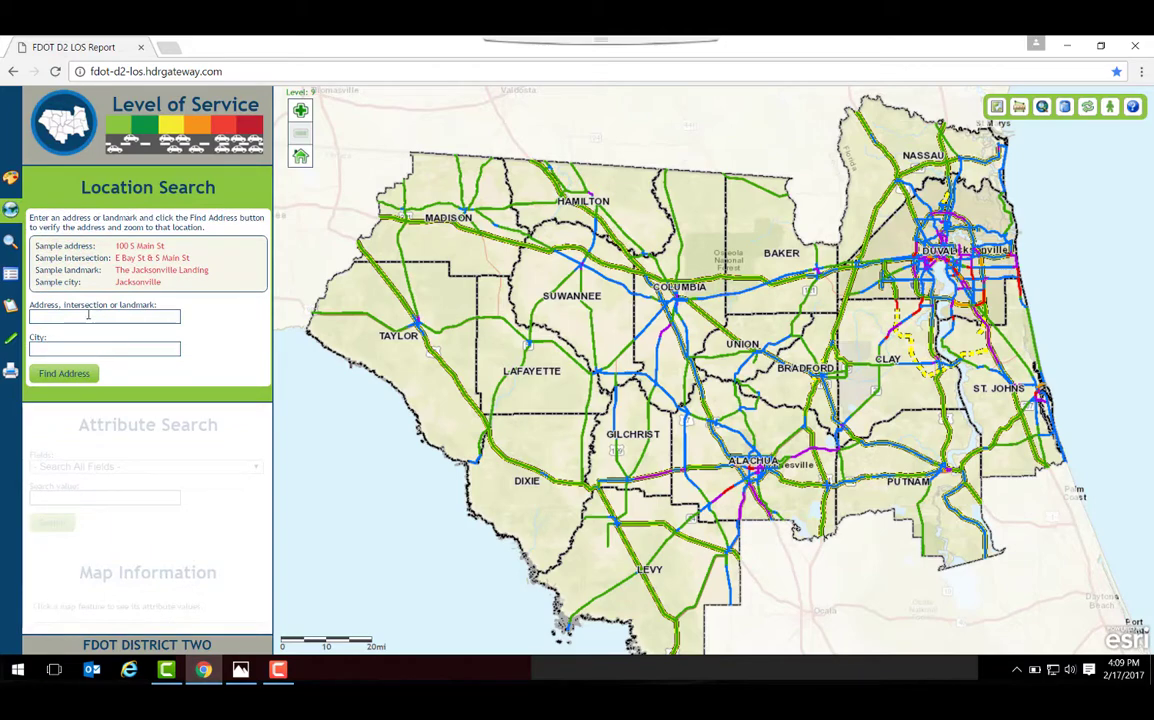
pyautogui.click(88, 314)
pyautogui.write('University of')
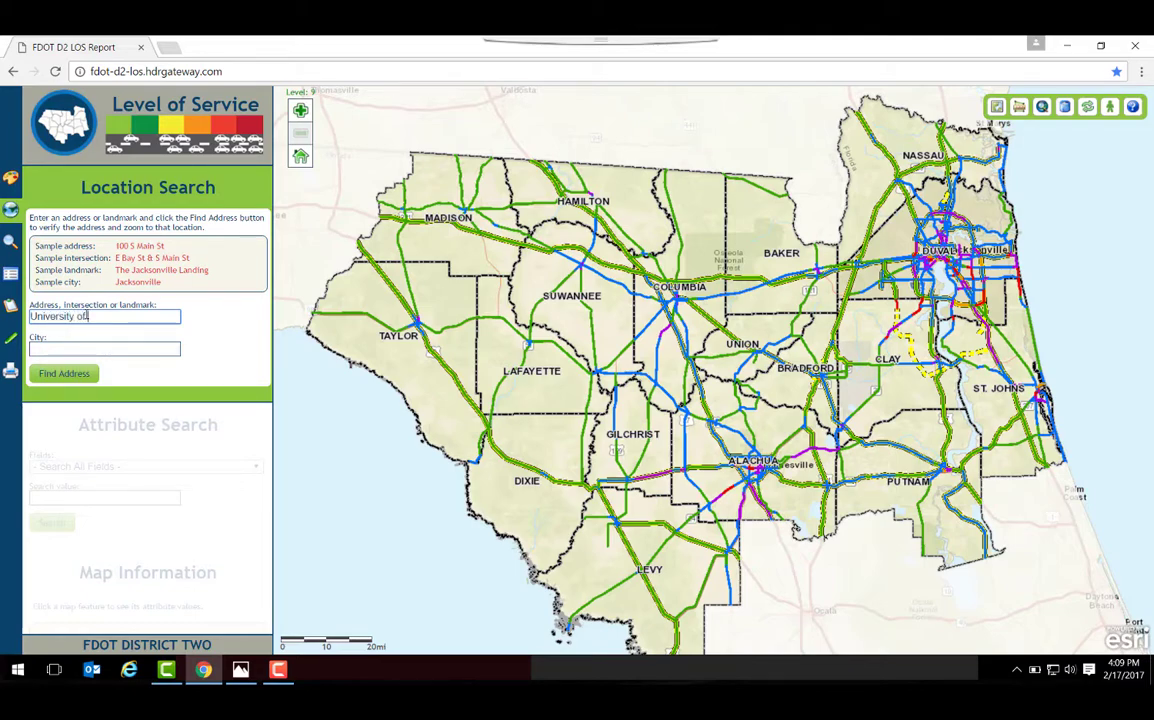
pyautogui.write(' Florida')
pyautogui.click(78, 376)
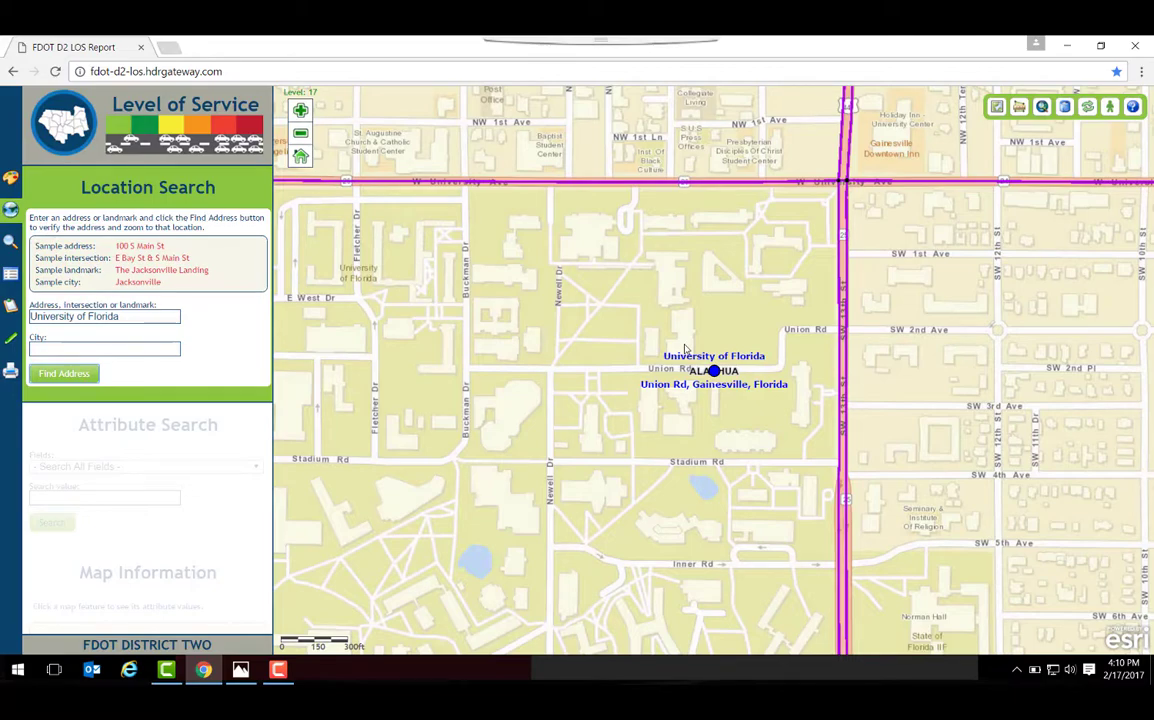
pyautogui.scroll(-1, 685, 348)
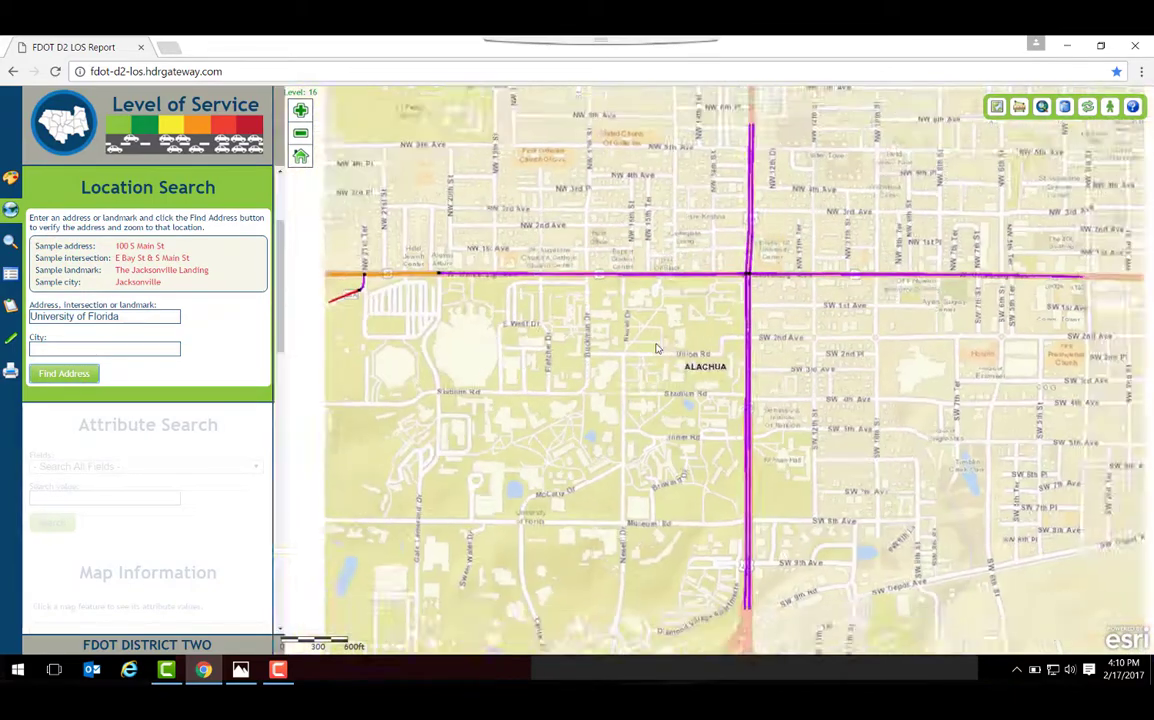
pyautogui.scroll(-1, 657, 348)
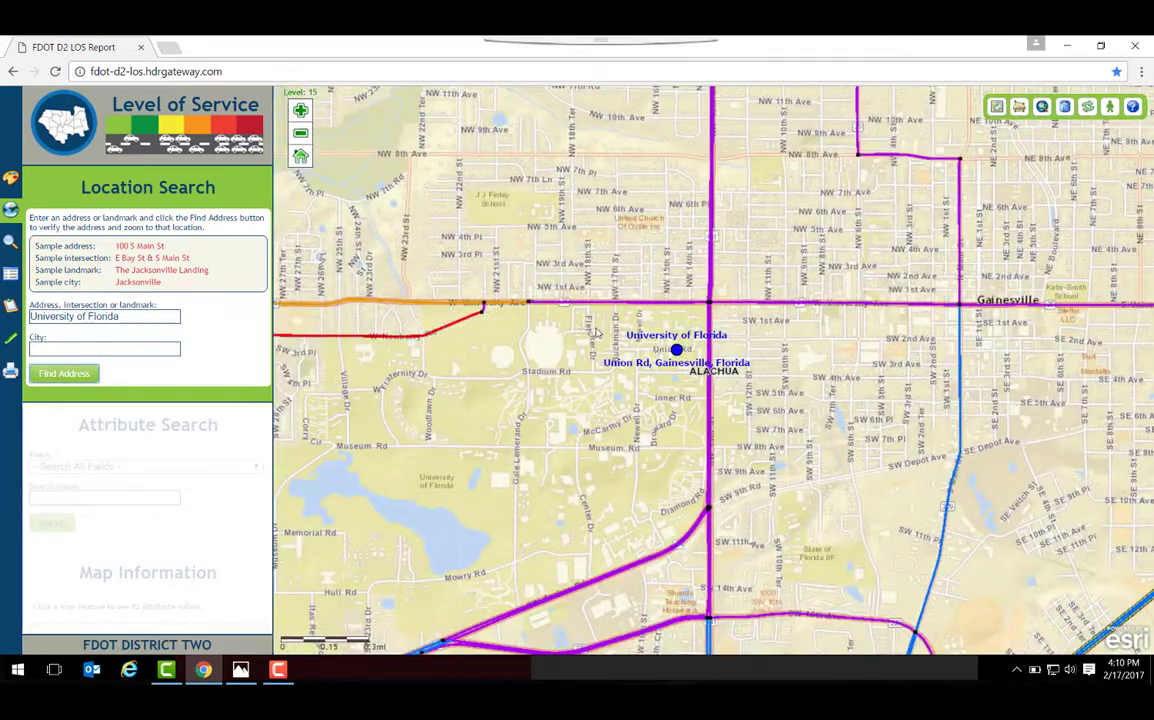
pyautogui.scroll(-1, 595, 331)
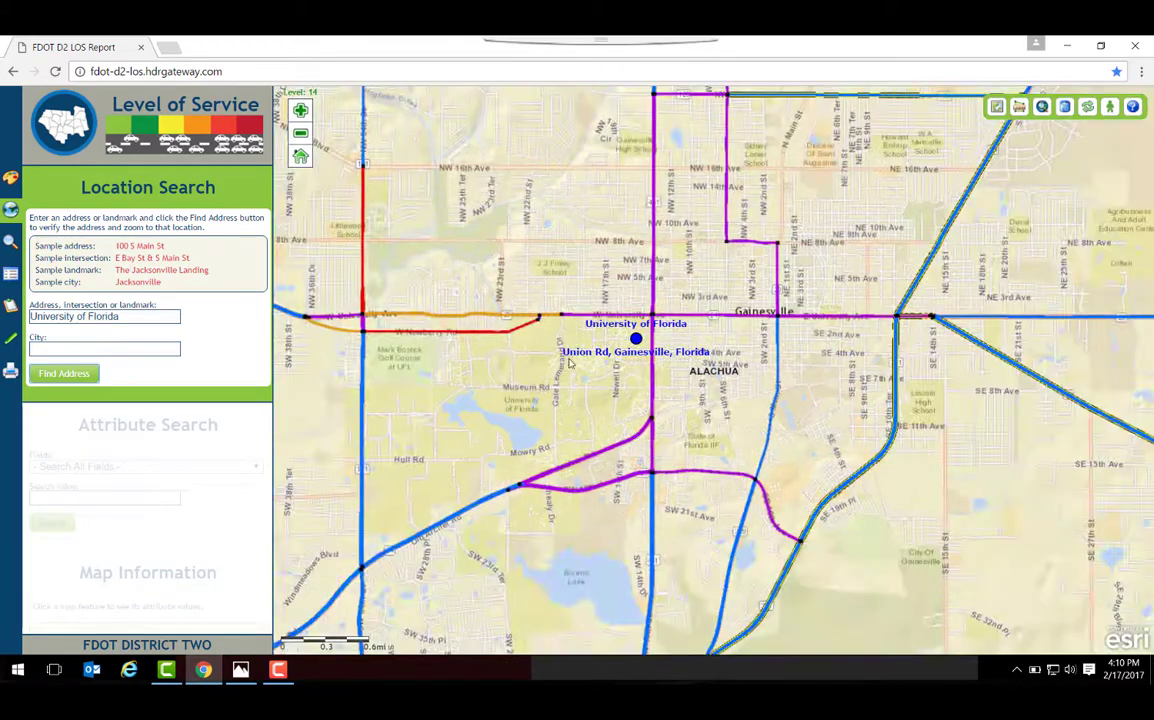
pyautogui.scroll(-1, 569, 362)
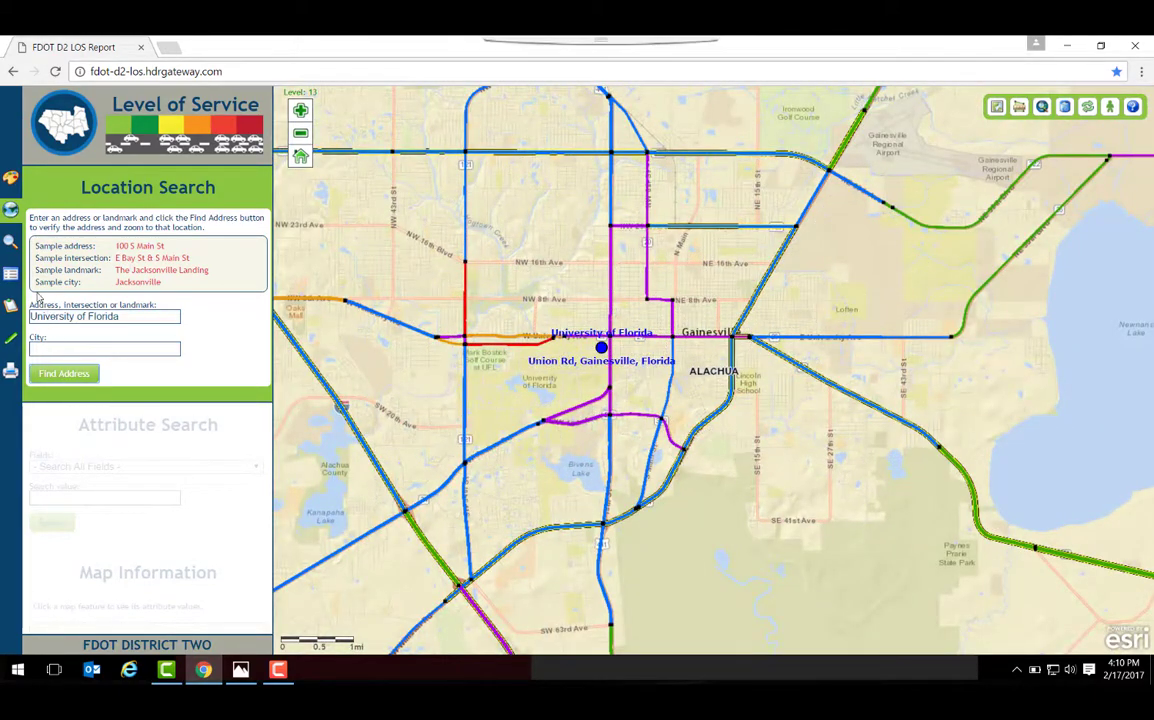
# - Run an attribute search on the Roadway field for SR 224
pyautogui.click(11, 244)
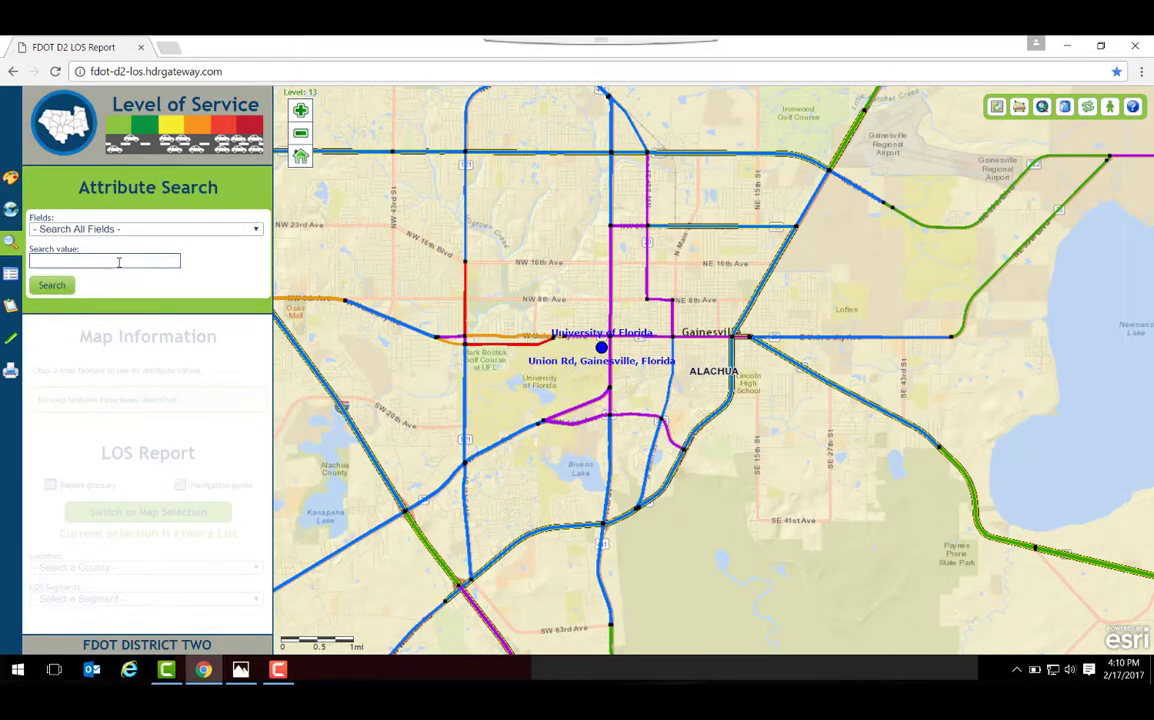
pyautogui.click(258, 231)
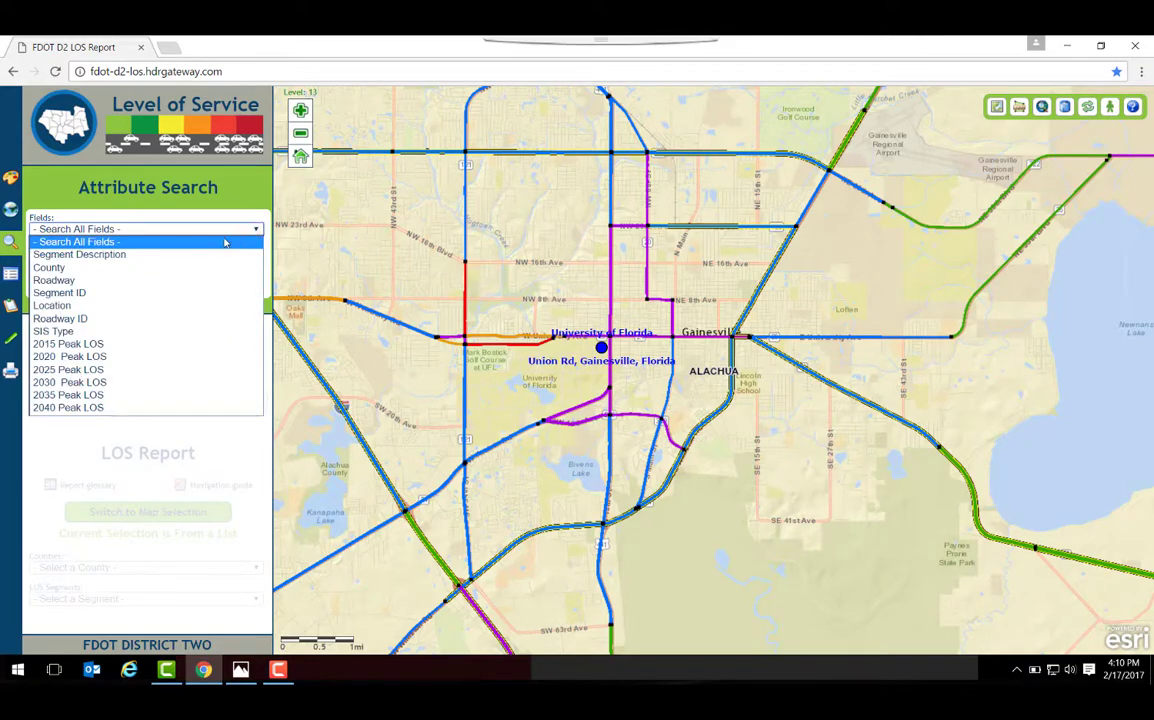
pyautogui.click(123, 281)
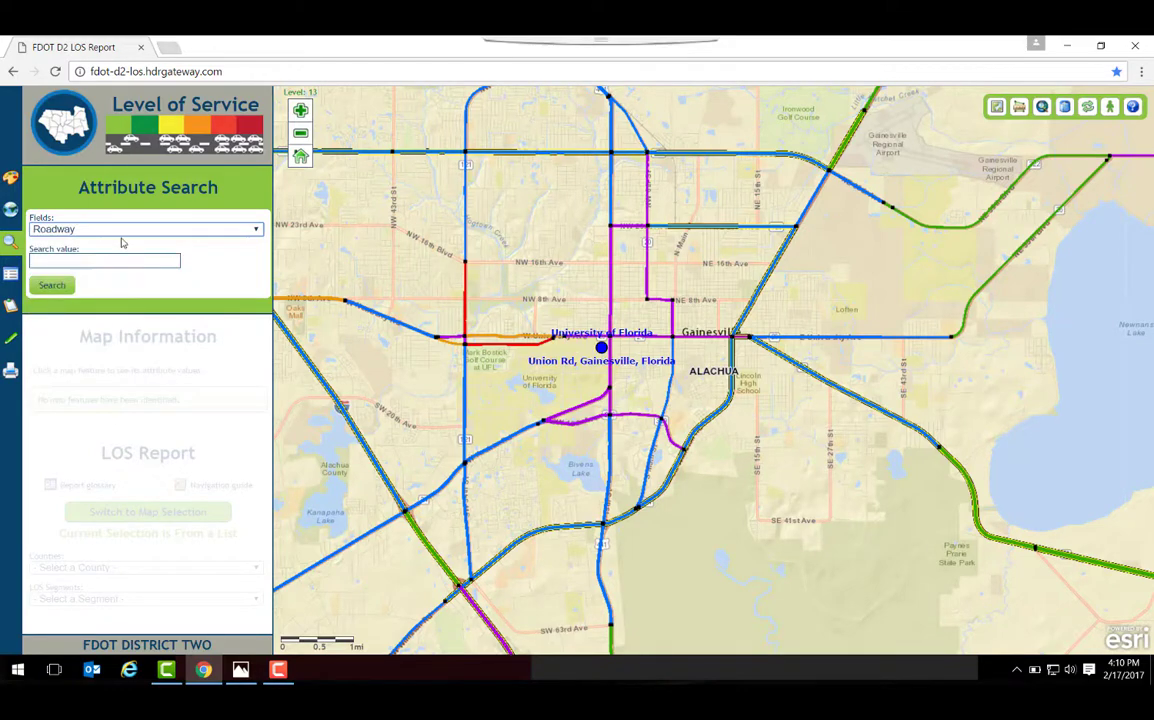
pyautogui.click(133, 260)
pyautogui.write('SR')
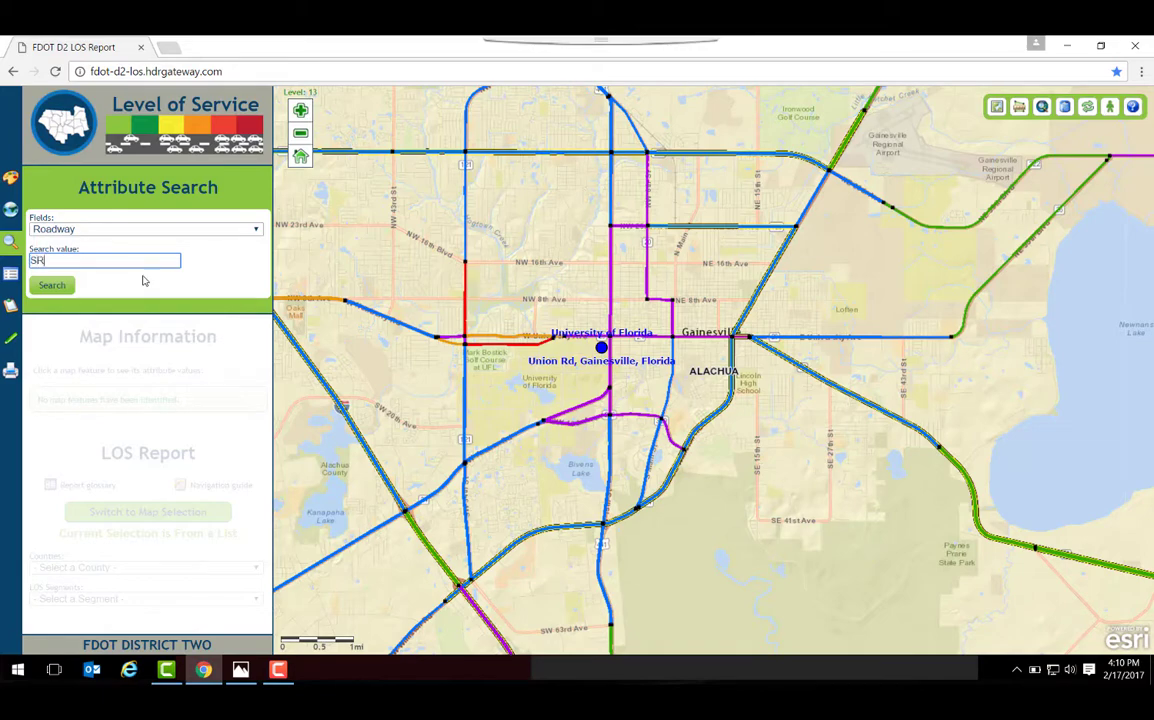
pyautogui.write(' 224')
pyautogui.click(55, 286)
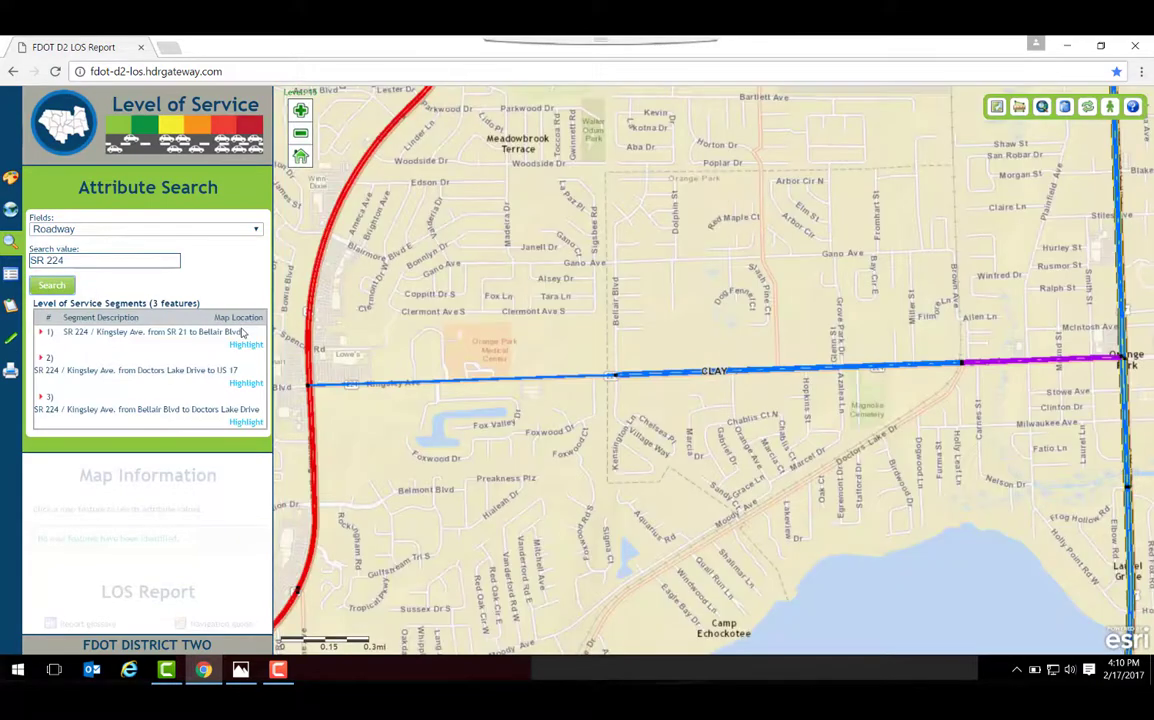
# - Highlight each of the three SR 224 / Kingsley Ave. search results on the map, one after another
pyautogui.scroll(-1, 669, 344)
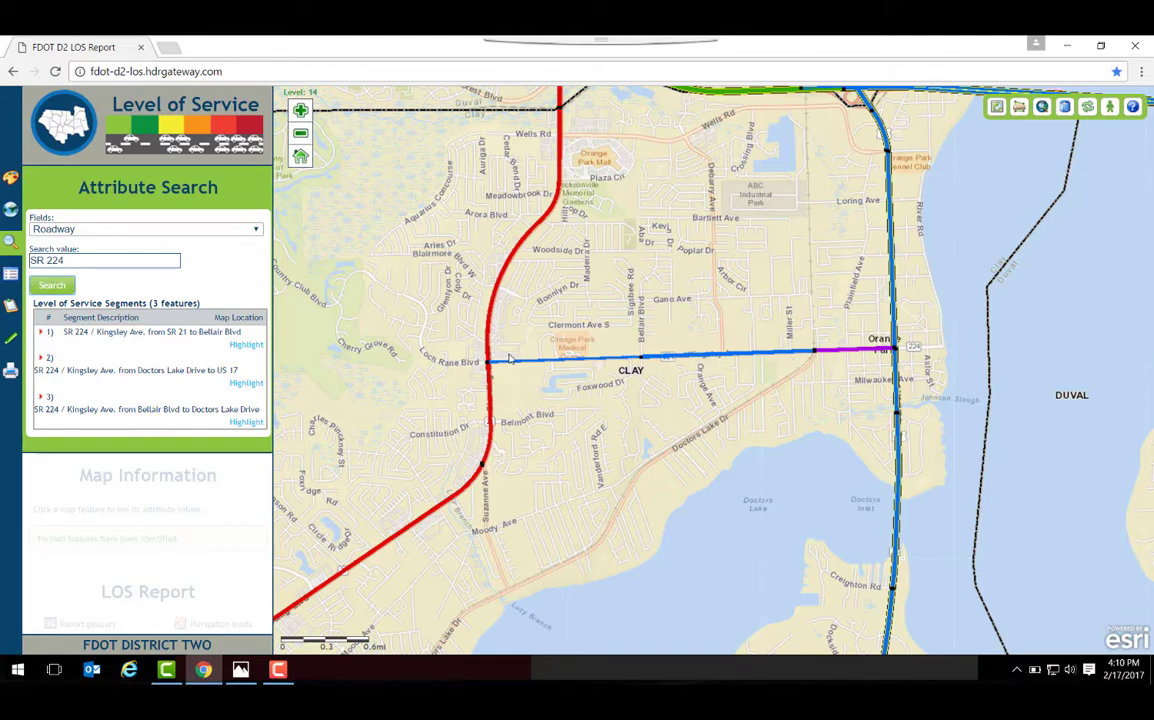
pyautogui.click(247, 345)
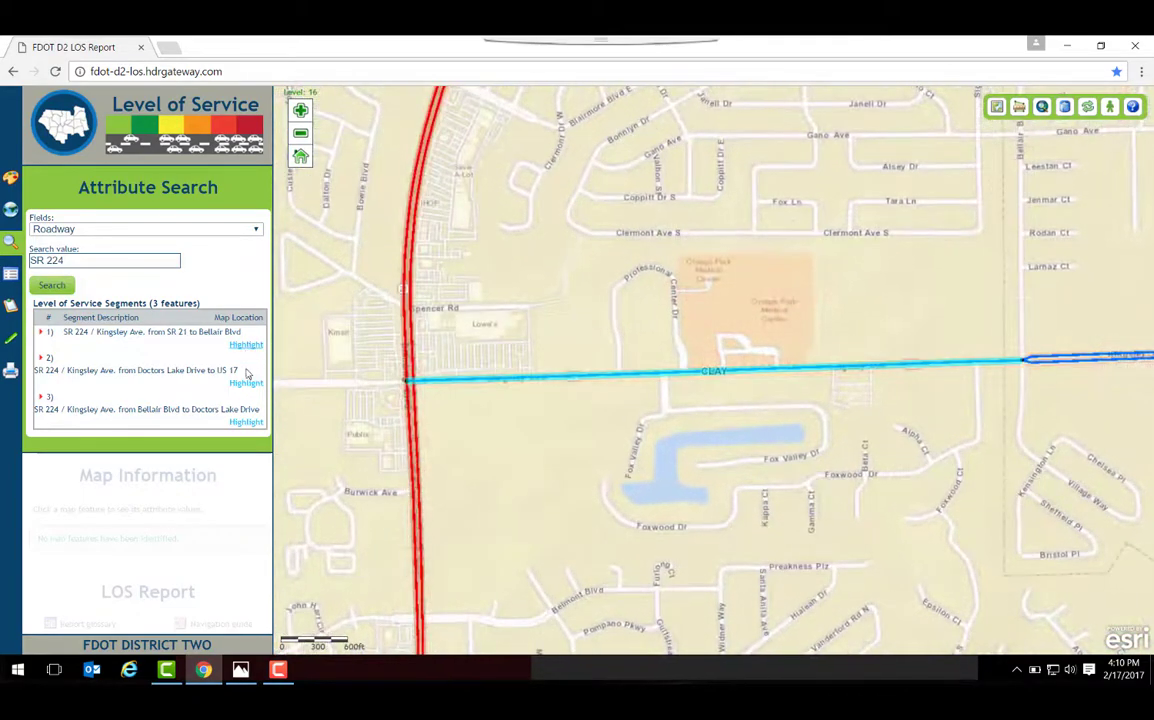
pyautogui.click(246, 385)
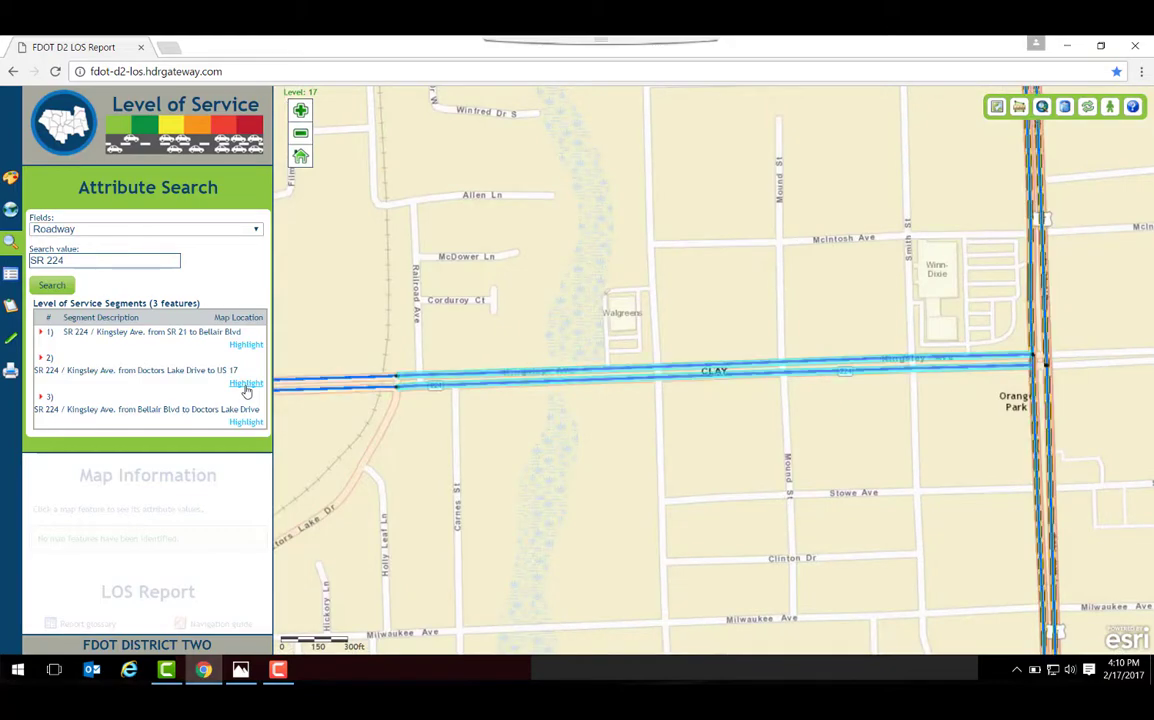
pyautogui.click(248, 424)
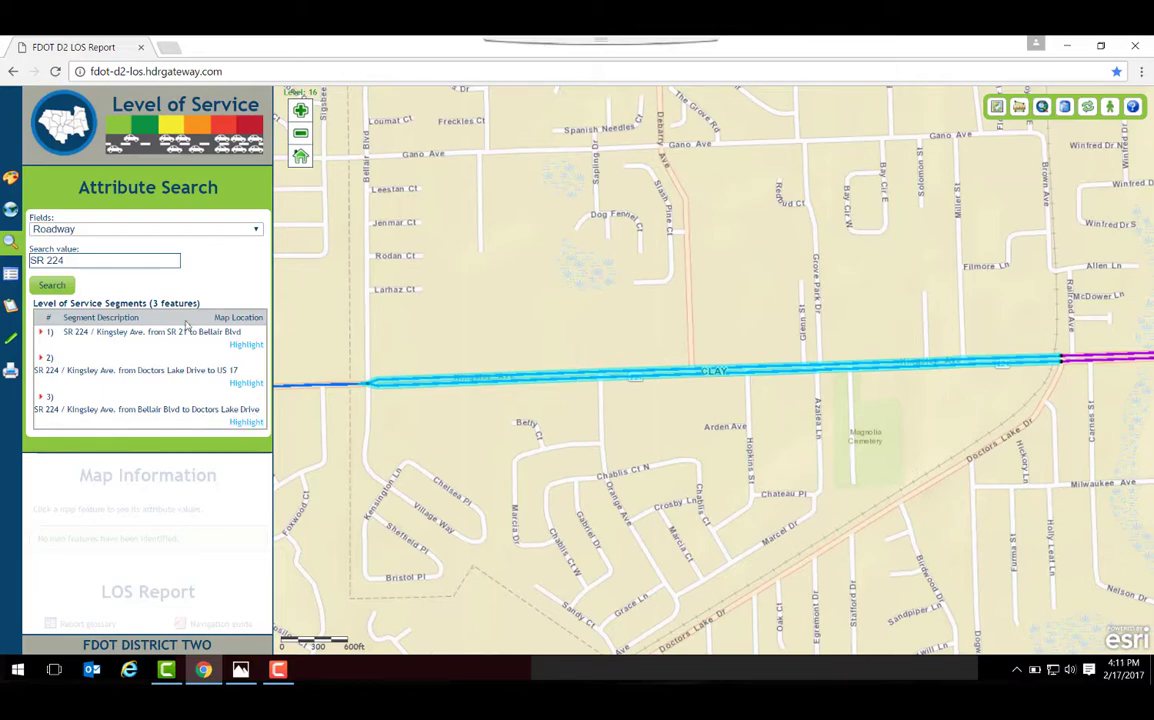
# - Run an attribute search on the Roadway ID field for 74060000
pyautogui.click(258, 232)
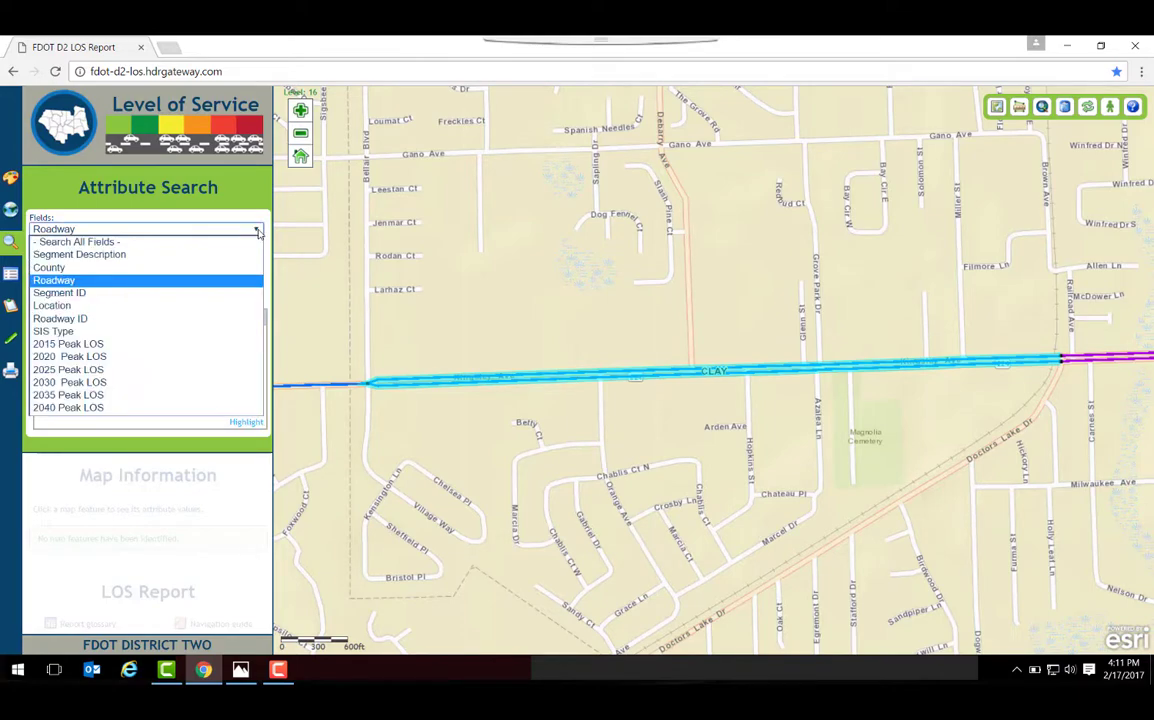
pyautogui.click(135, 318)
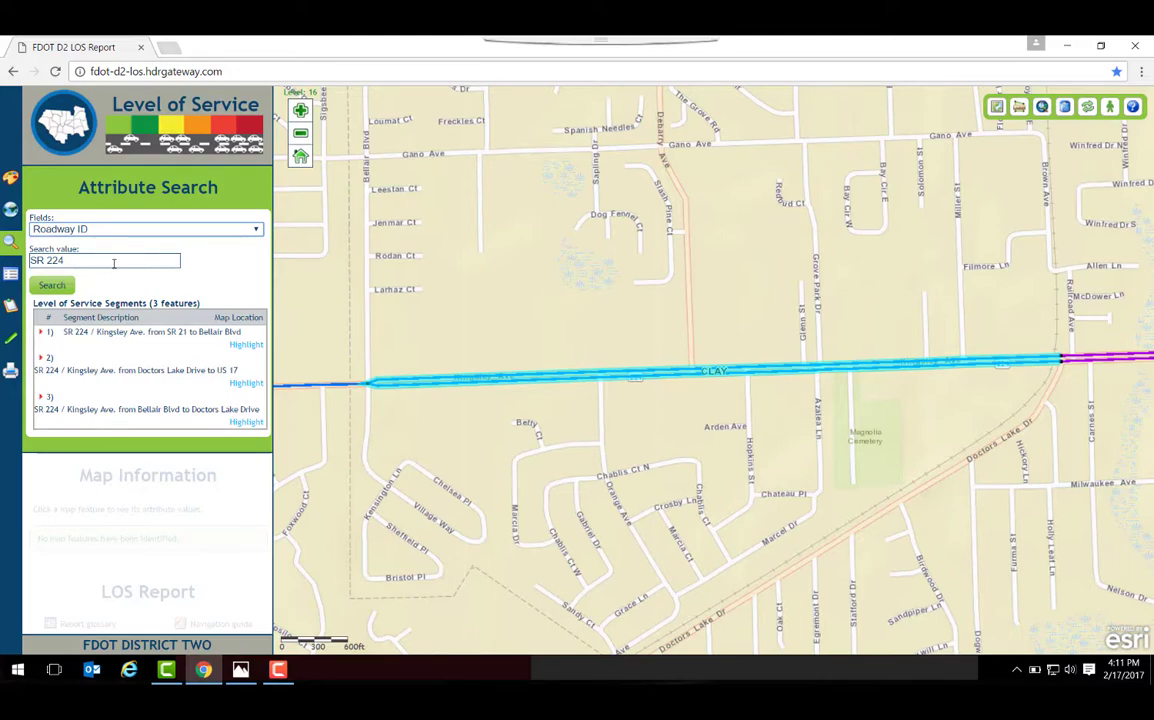
pyautogui.moveTo(98, 260); pyautogui.dragTo(28, 284)
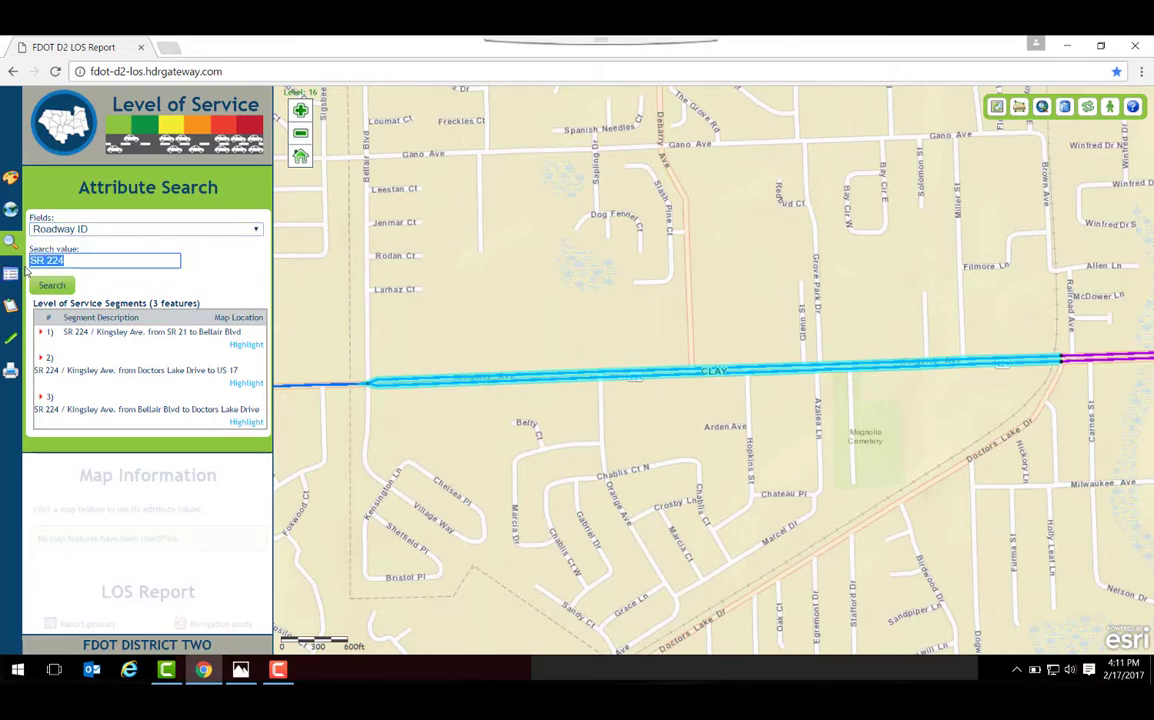
pyautogui.write('74060000')
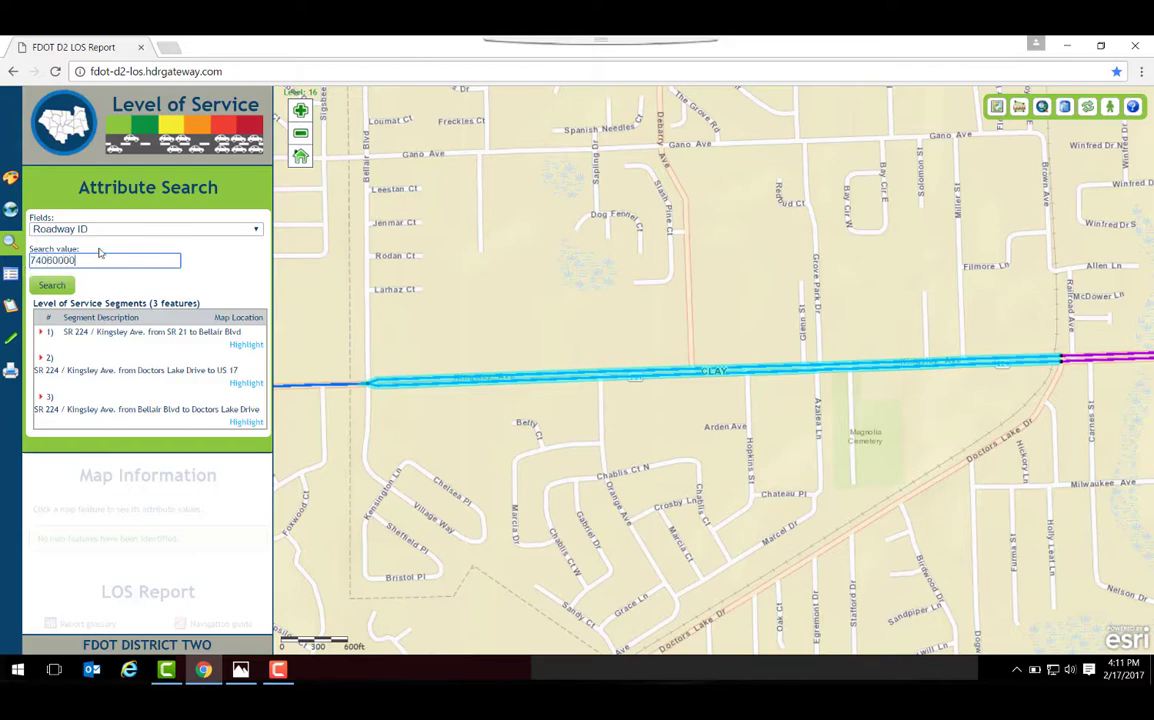
pyautogui.click(52, 285)
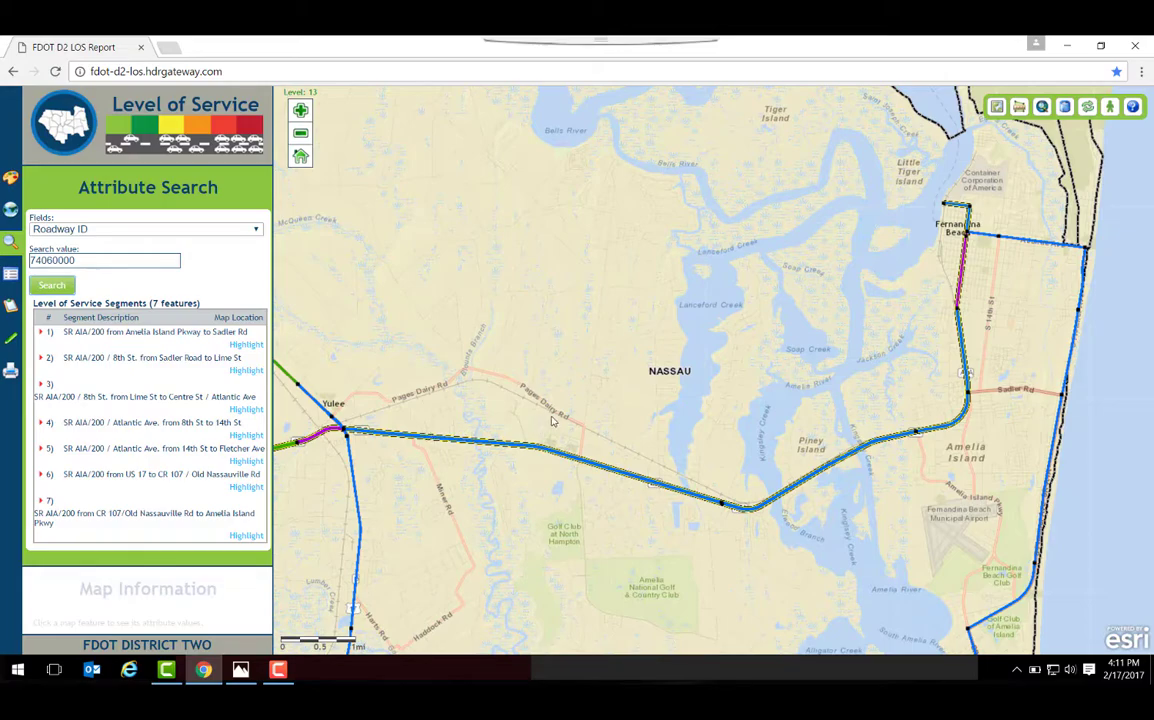
# - Highlight each SR AIA/200 segment from the search results on the map, ending with CR 107/Old Nassauville Rd to Amelia Island Pkwy
pyautogui.click(246, 345)
pyautogui.click(247, 370)
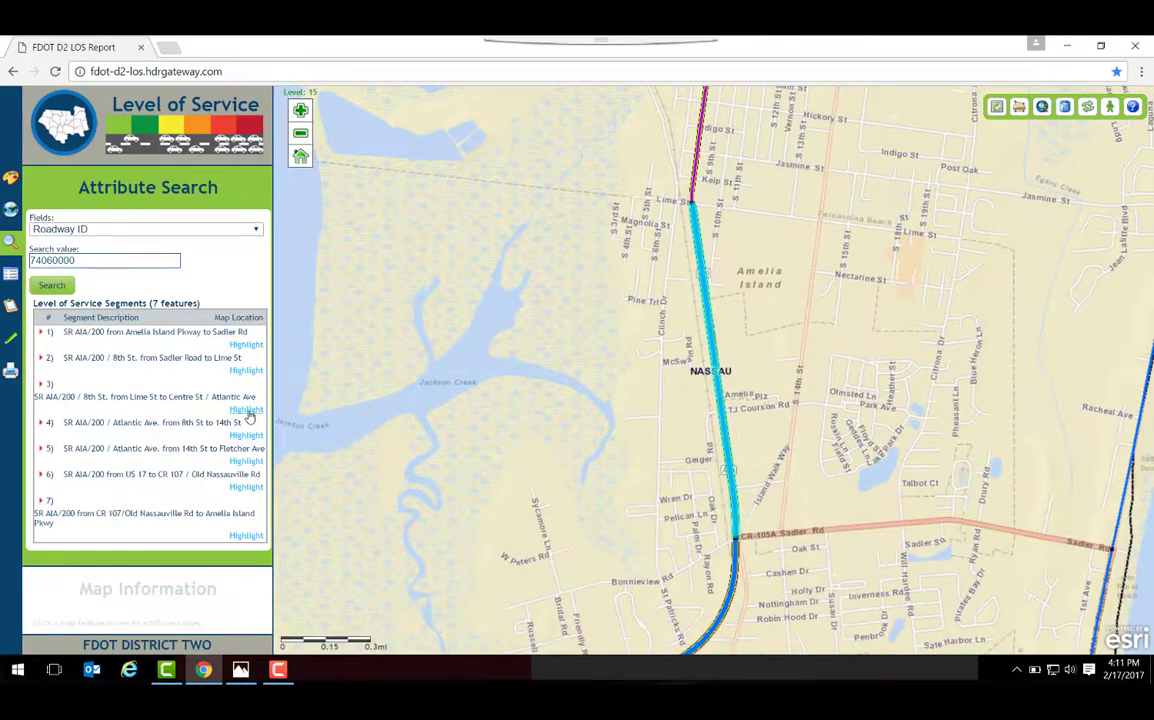
pyautogui.click(247, 410)
pyautogui.click(247, 435)
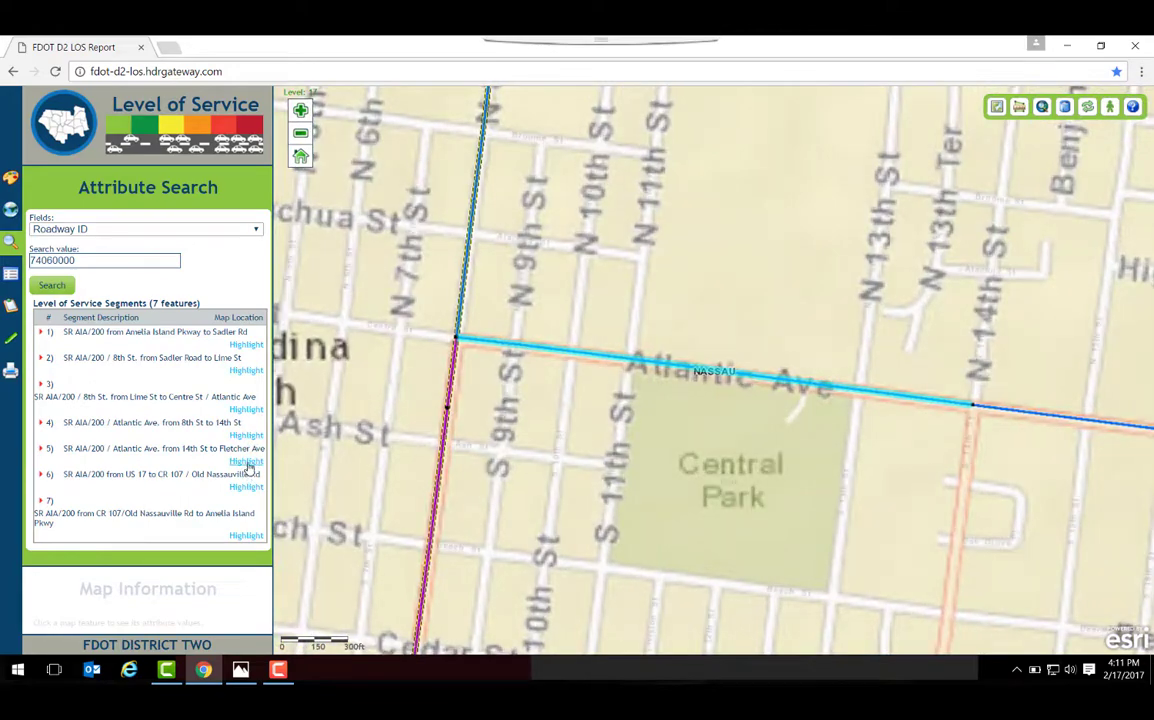
pyautogui.click(248, 463)
pyautogui.click(246, 486)
pyautogui.click(247, 536)
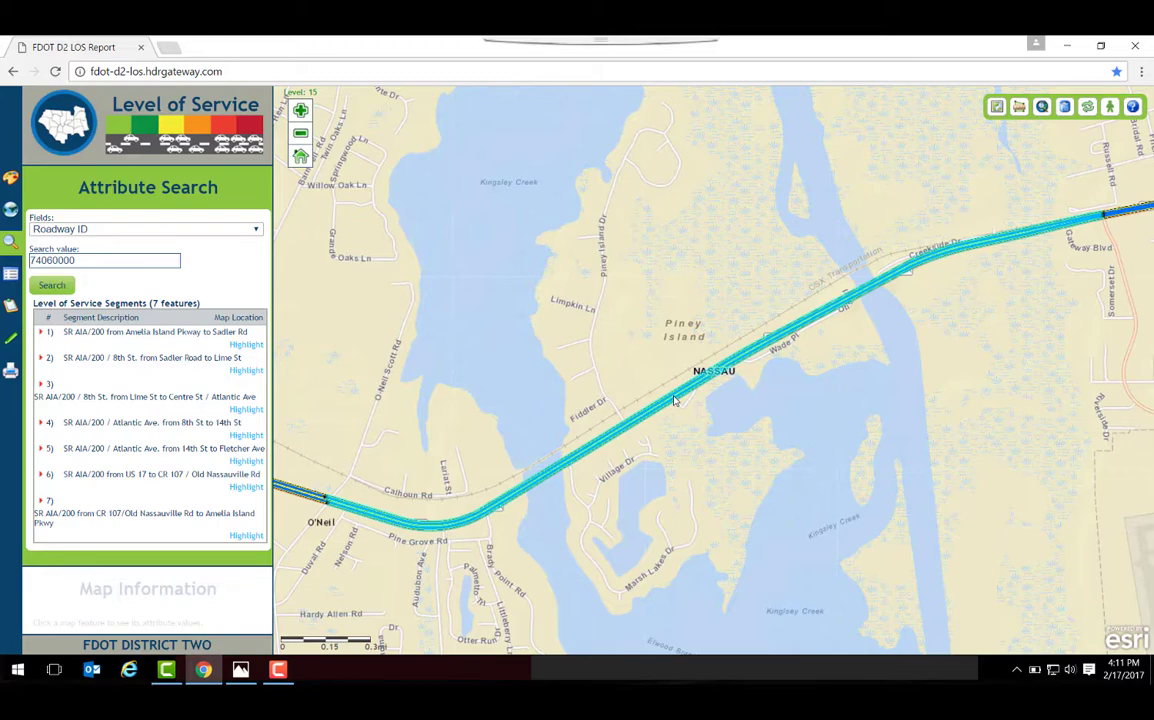
# - Identify the highlighted SR AIA/200 segment on the map and review its attribute values through the 2040 projections and Google Street View link
pyautogui.click(674, 400)
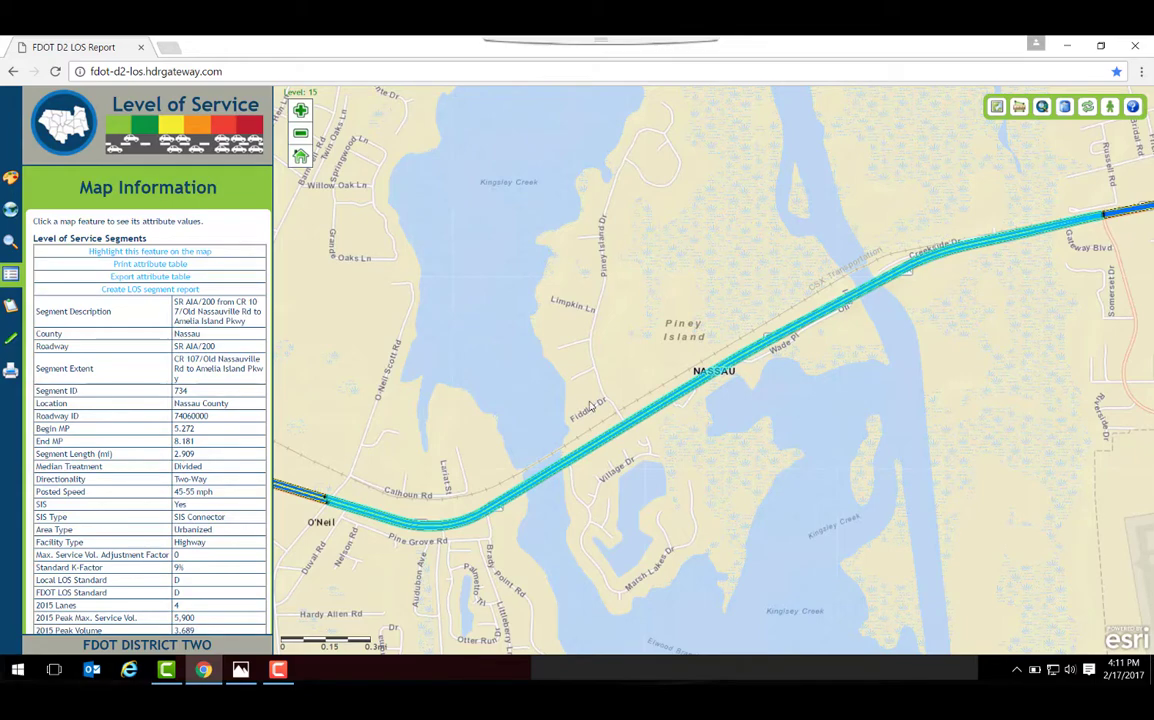
pyautogui.scroll(-1, 618, 374)
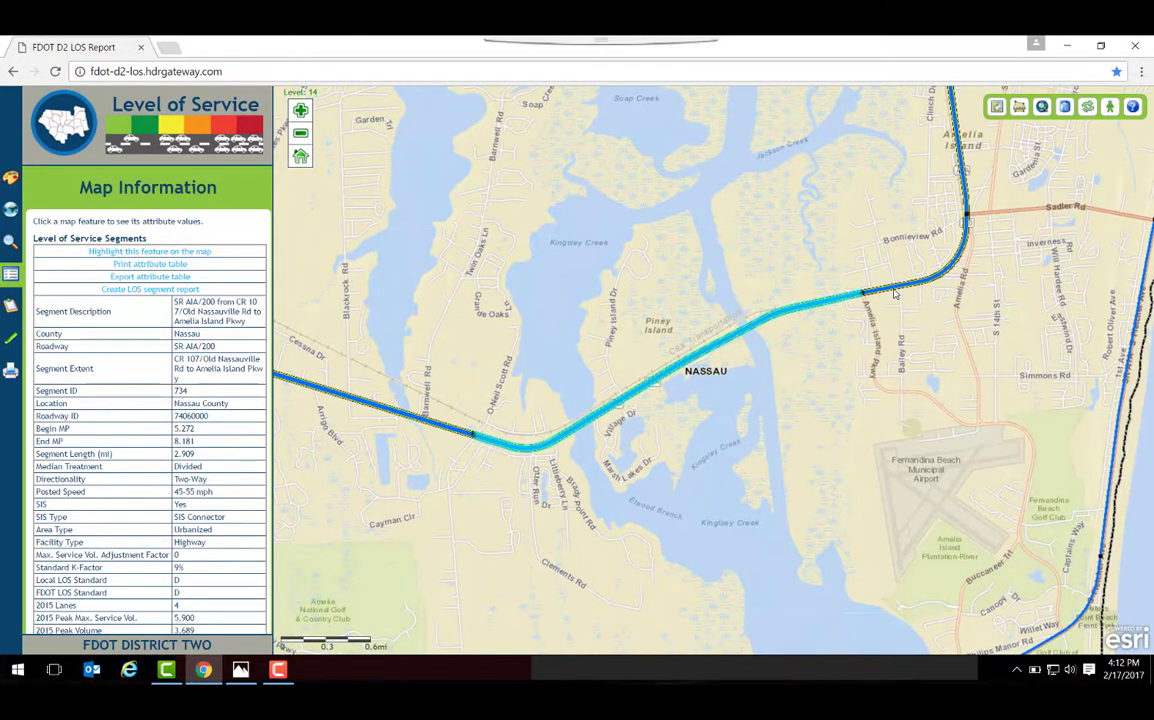
pyautogui.moveTo(894, 292); pyautogui.dragTo(889, 293)
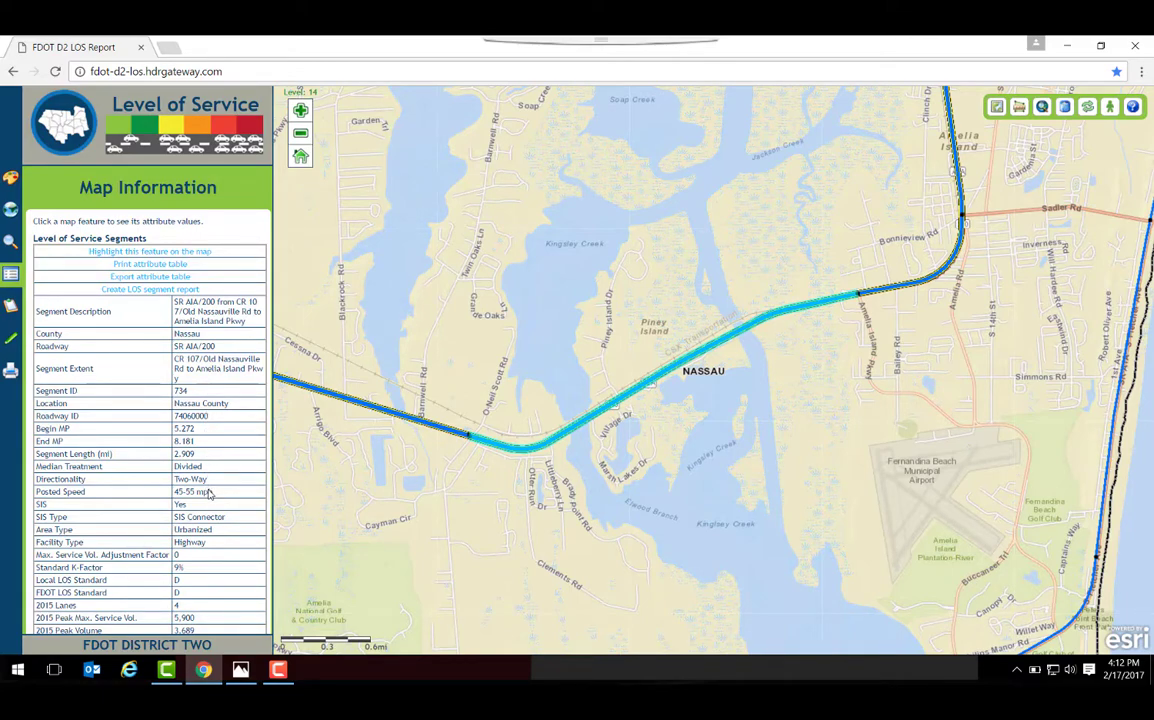
pyautogui.scroll(-4, 209, 493)
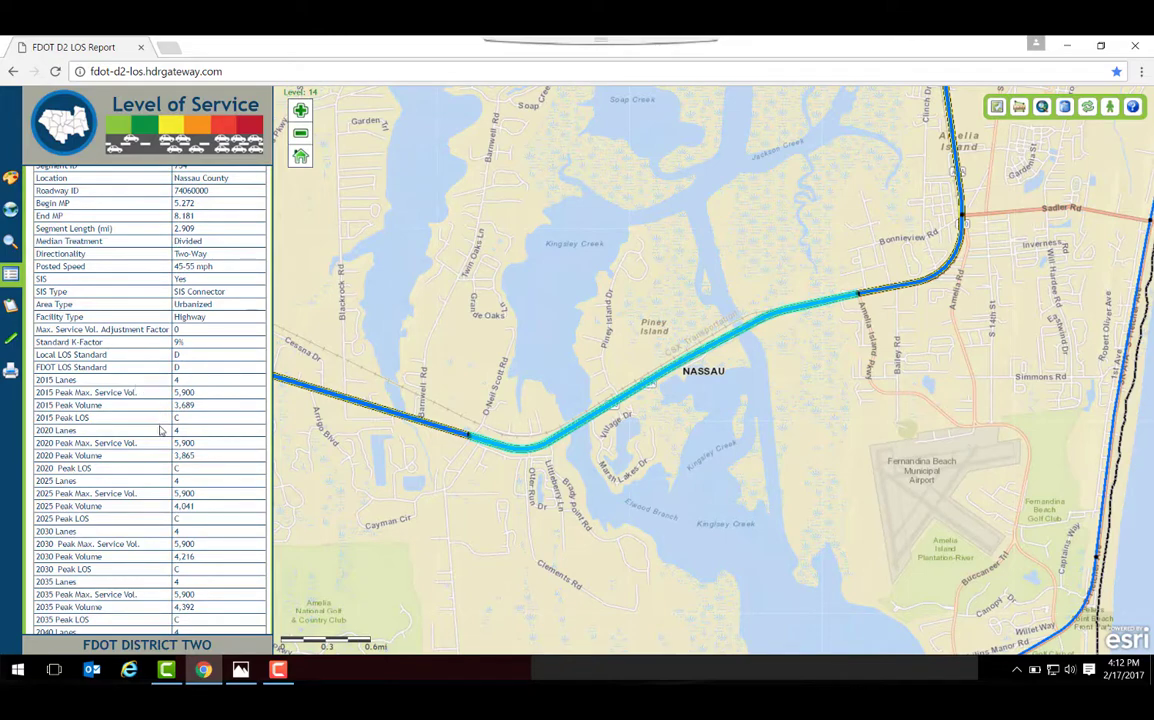
pyautogui.scroll(-3, 140, 430)
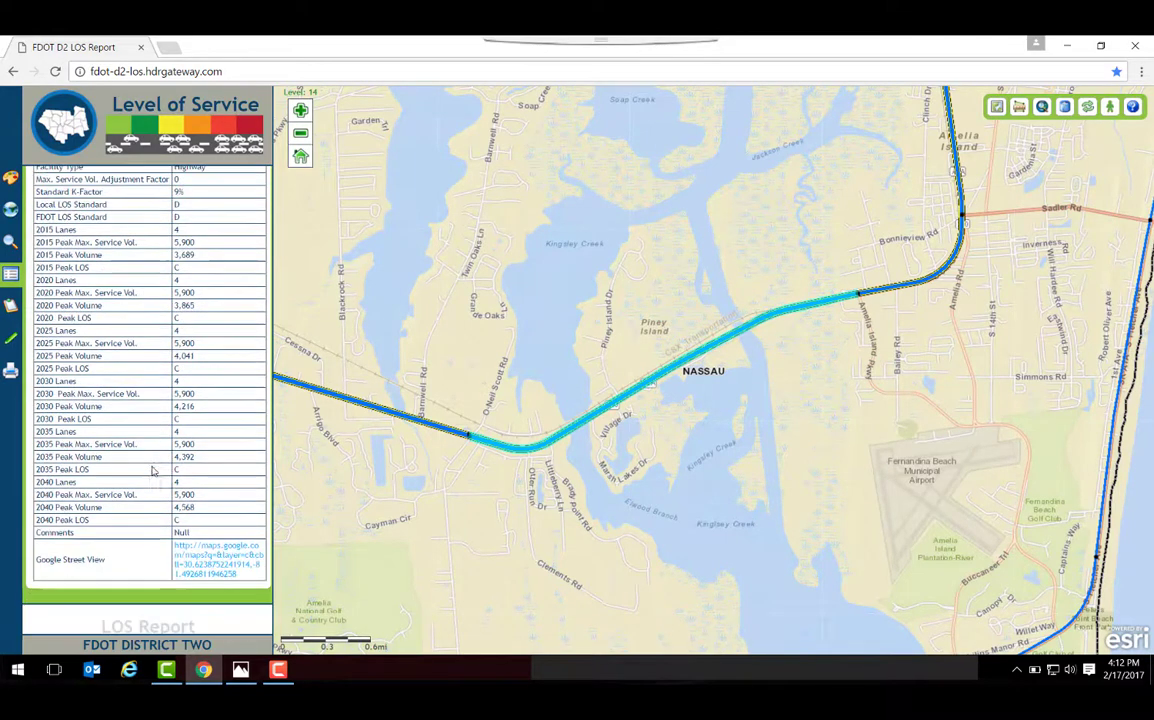
# - Generate the printable attribute table for the identified SR AIA/200 segment and review both pages of the PDF
pyautogui.scroll(6, 188, 474)
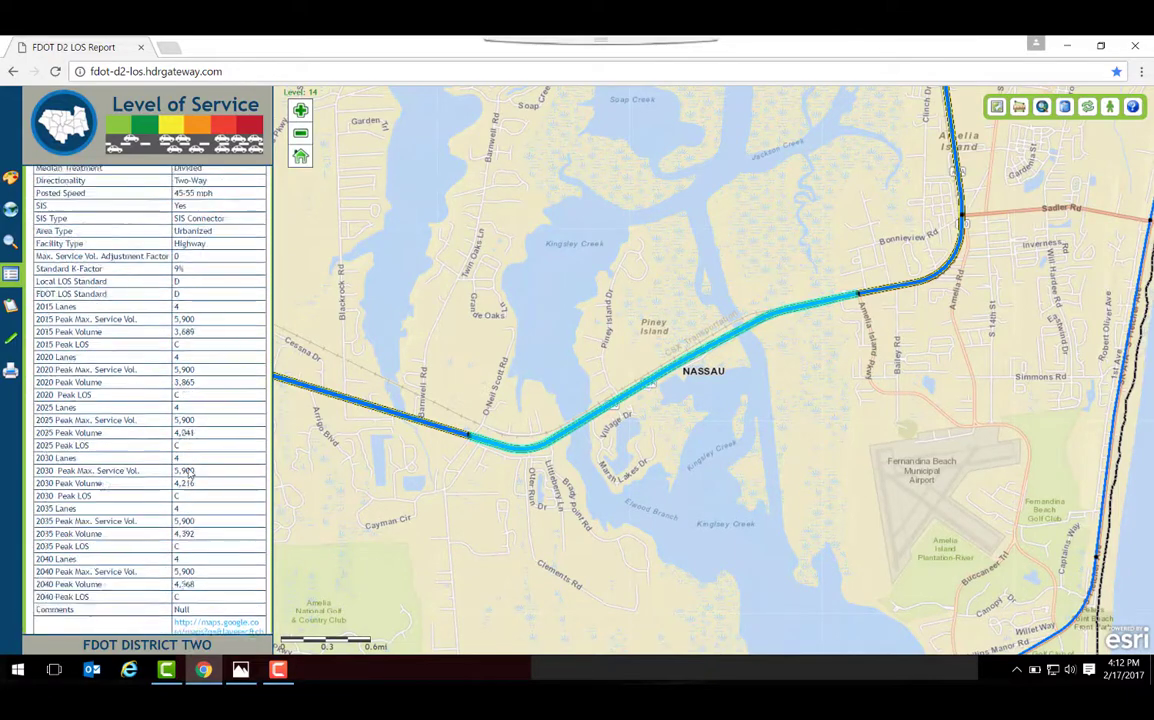
pyautogui.scroll(2, 190, 346)
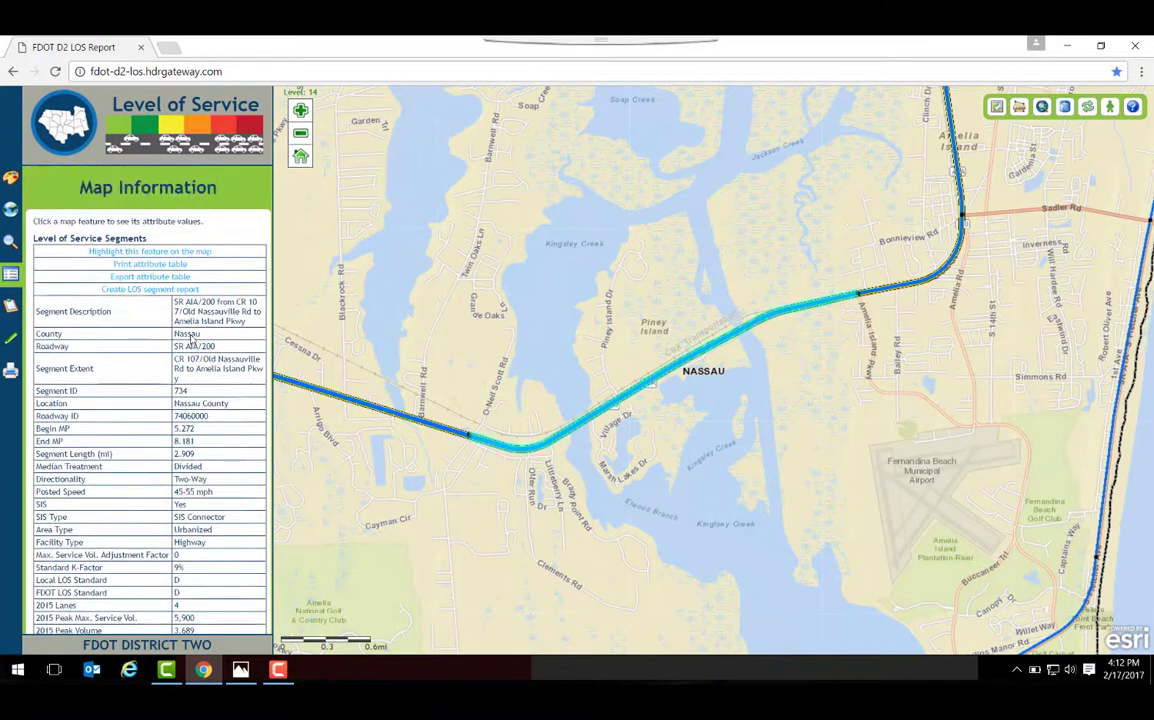
pyautogui.scroll(2, 195, 333)
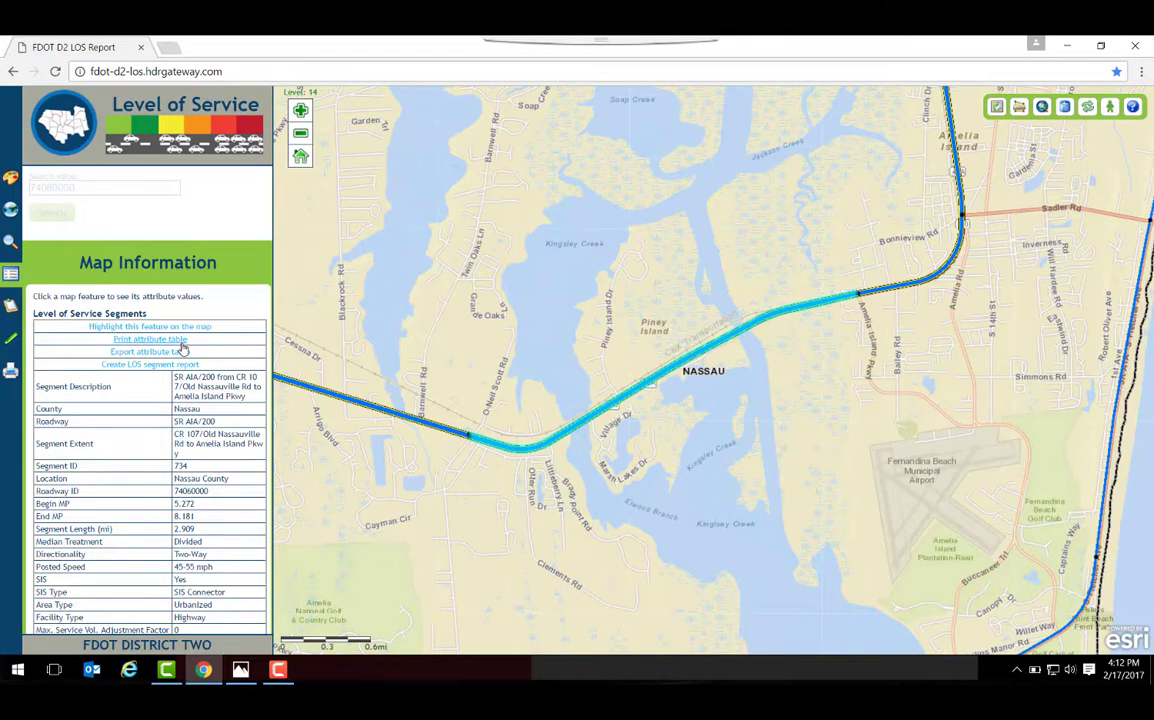
pyautogui.click(181, 342)
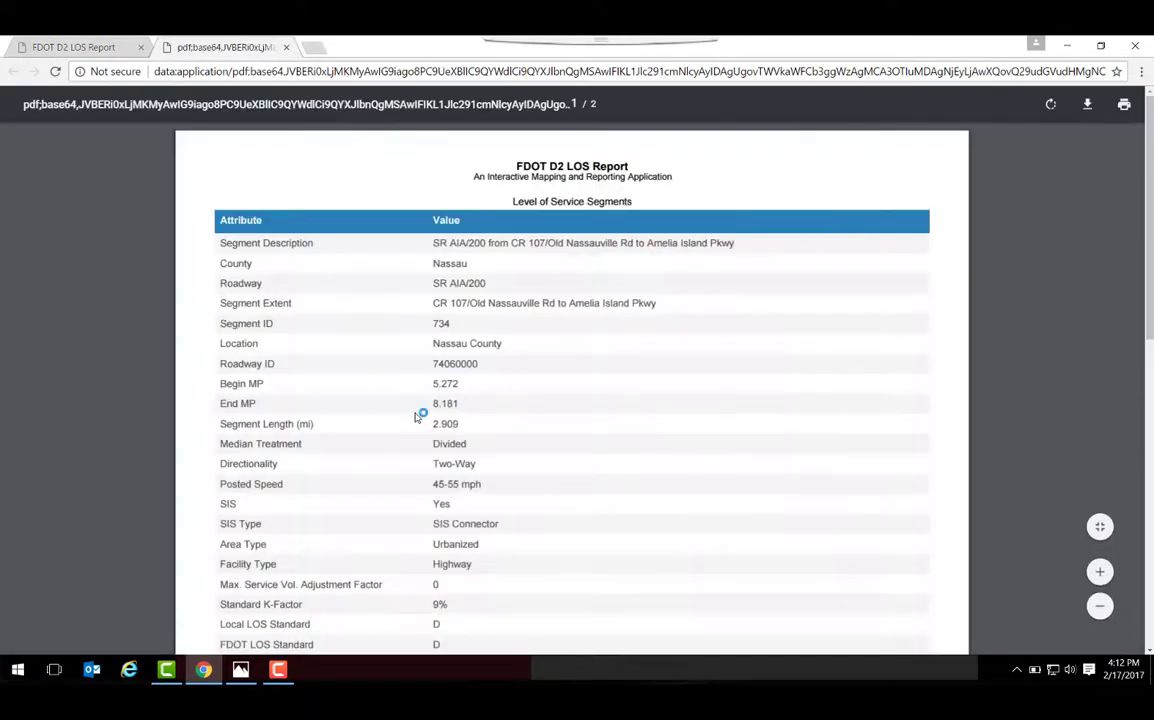
pyautogui.scroll(-15, 557, 377)
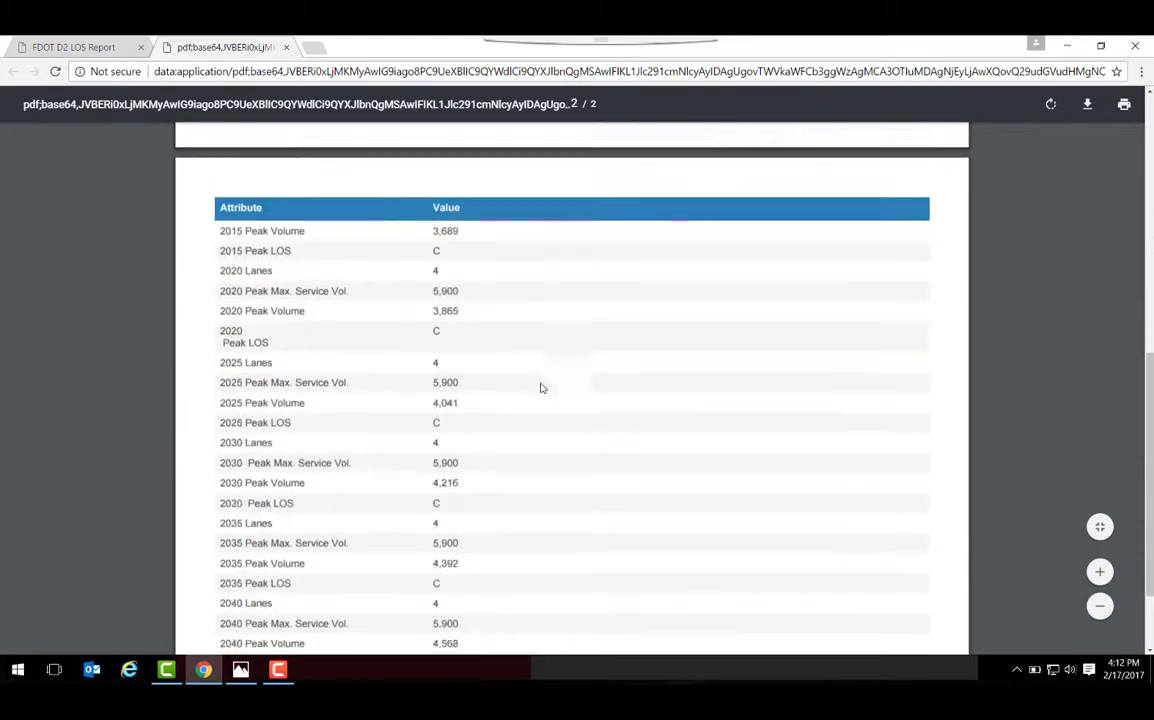
# - Close the attribute PDF, export the SR AIA/200 segment's attribute table as a CSV and open output (2).csv in Excel
pyautogui.scroll(8, 522, 396)
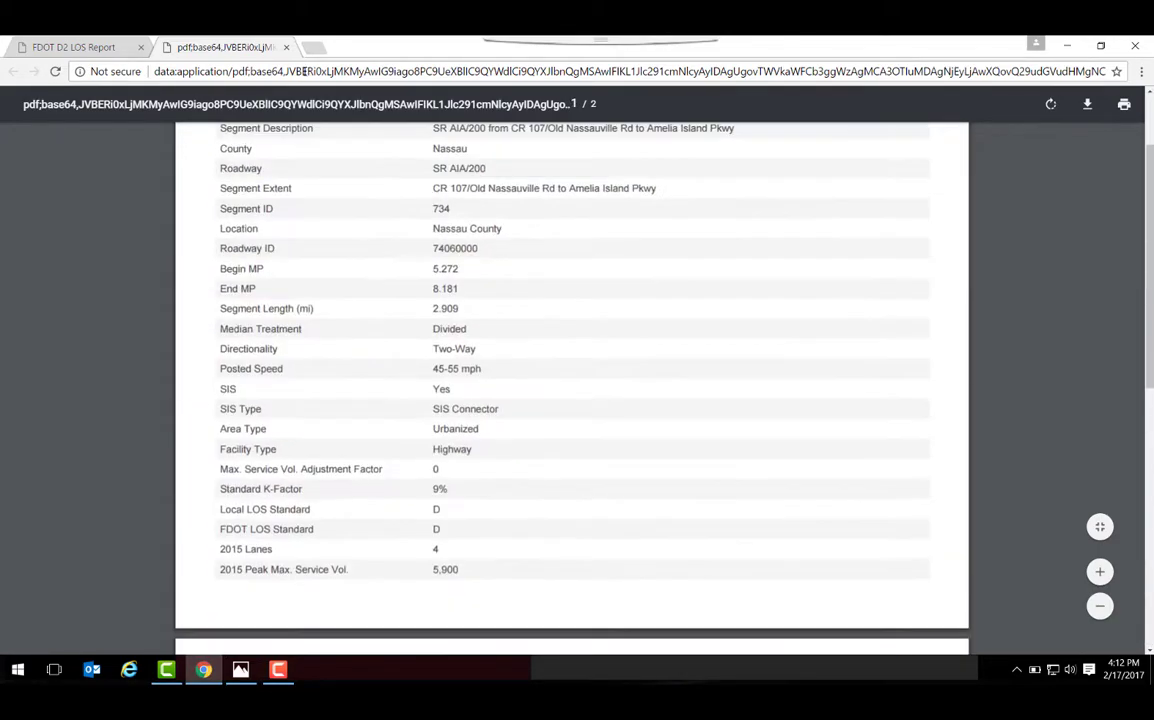
pyautogui.click(285, 47)
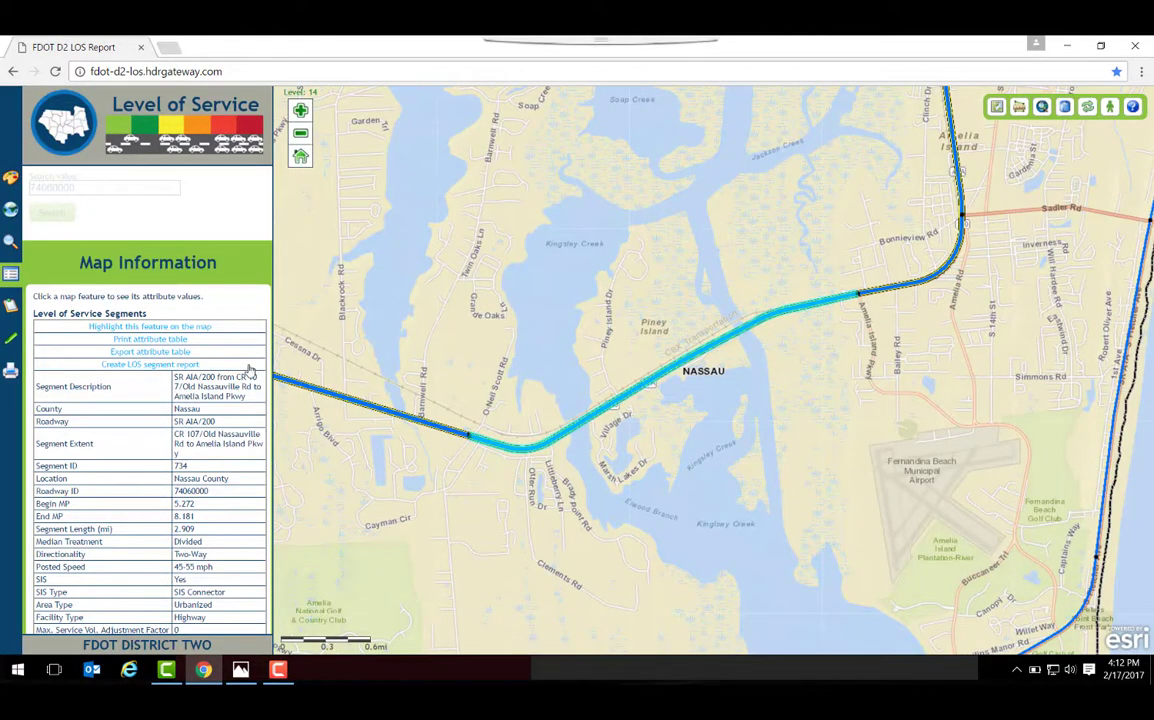
pyautogui.click(175, 354)
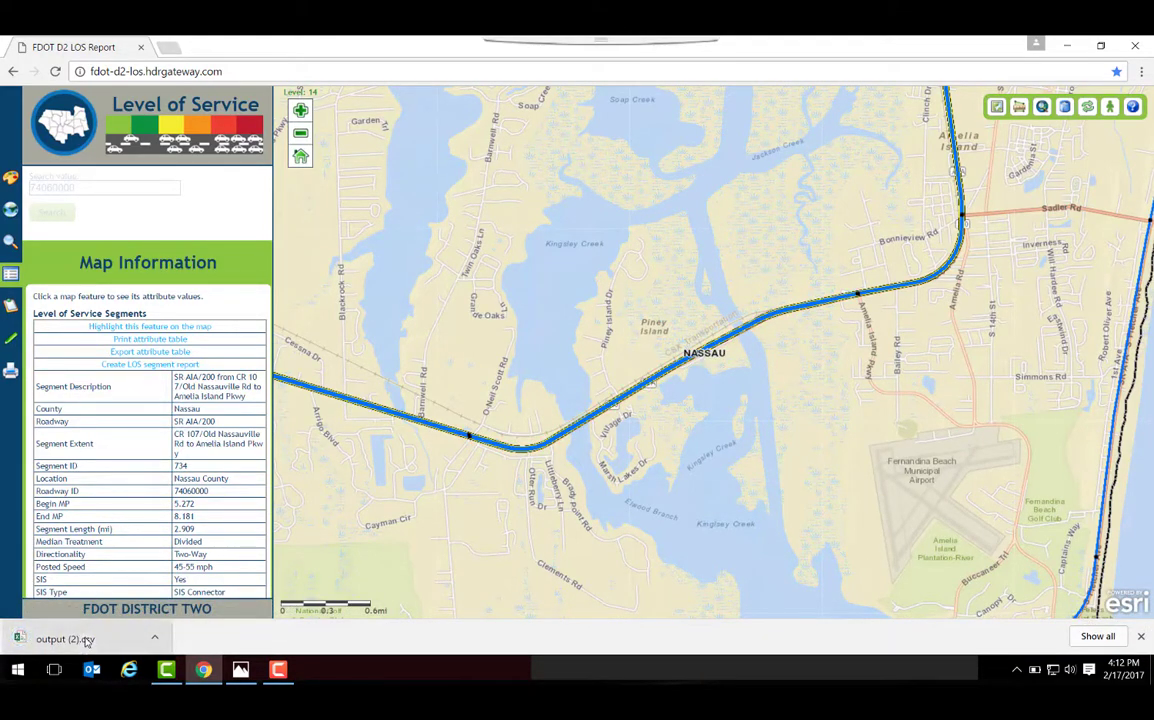
pyautogui.click(87, 640)
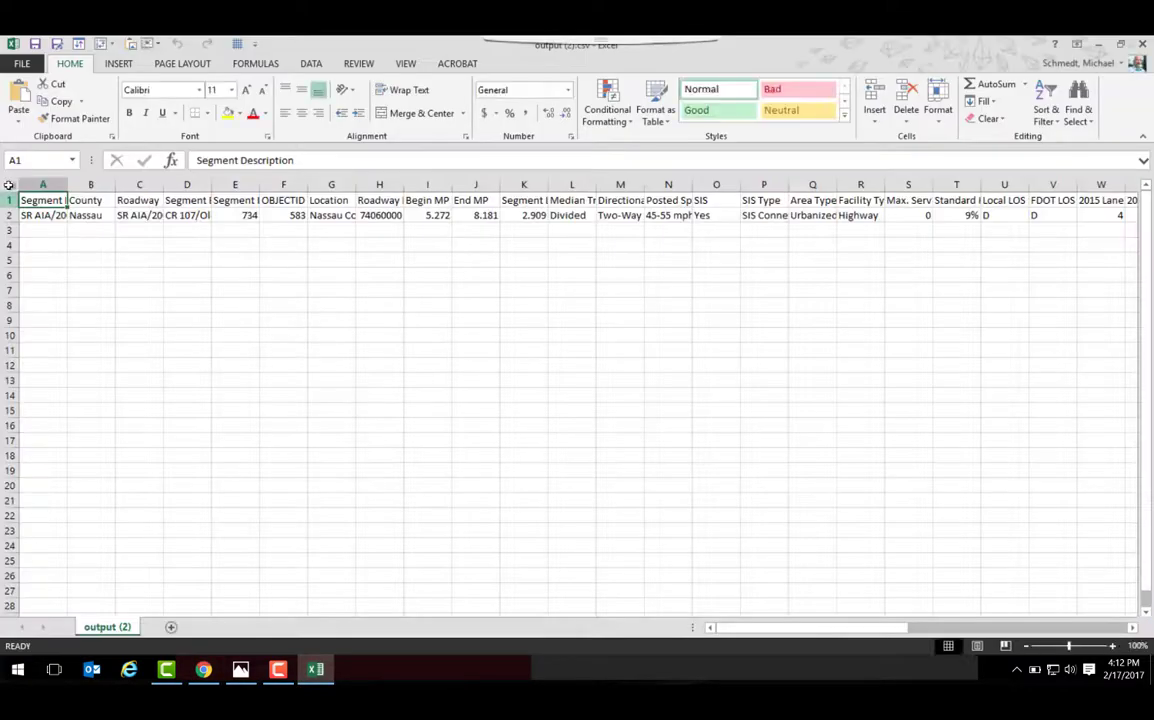
# - Autofit all columns of the exported sheet, select the segment's record row, and close the file without saving
pyautogui.click(8, 186)
pyautogui.doubleClick(67, 185)
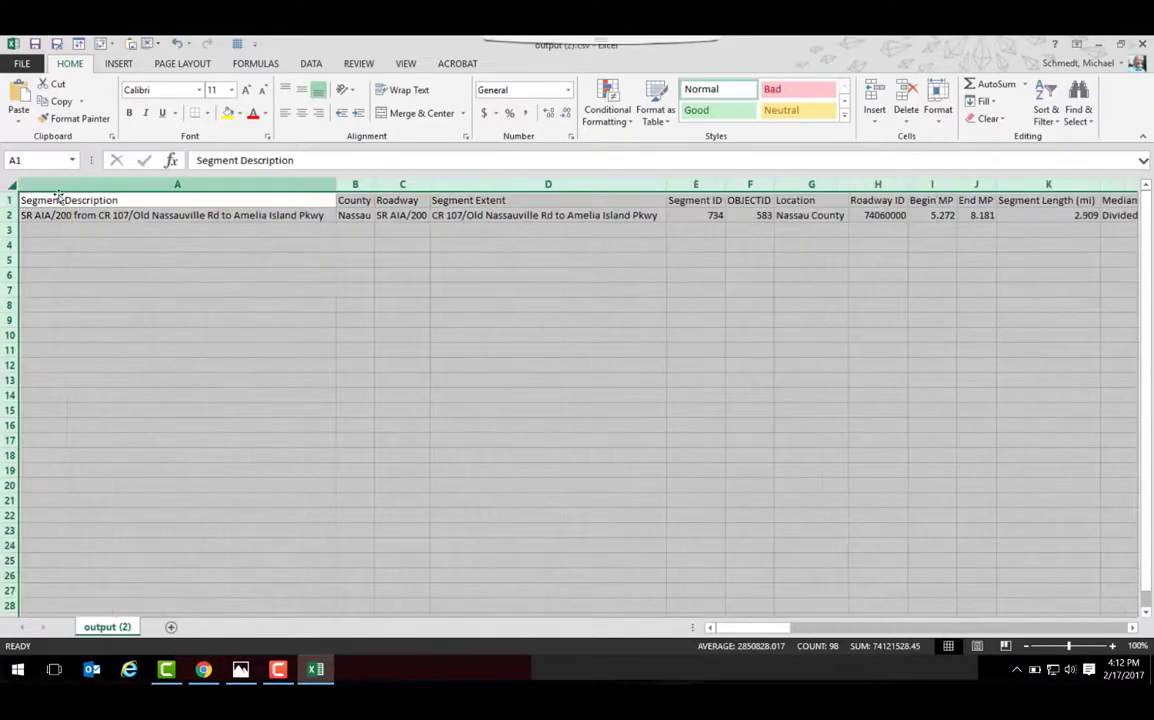
pyautogui.click(8, 215)
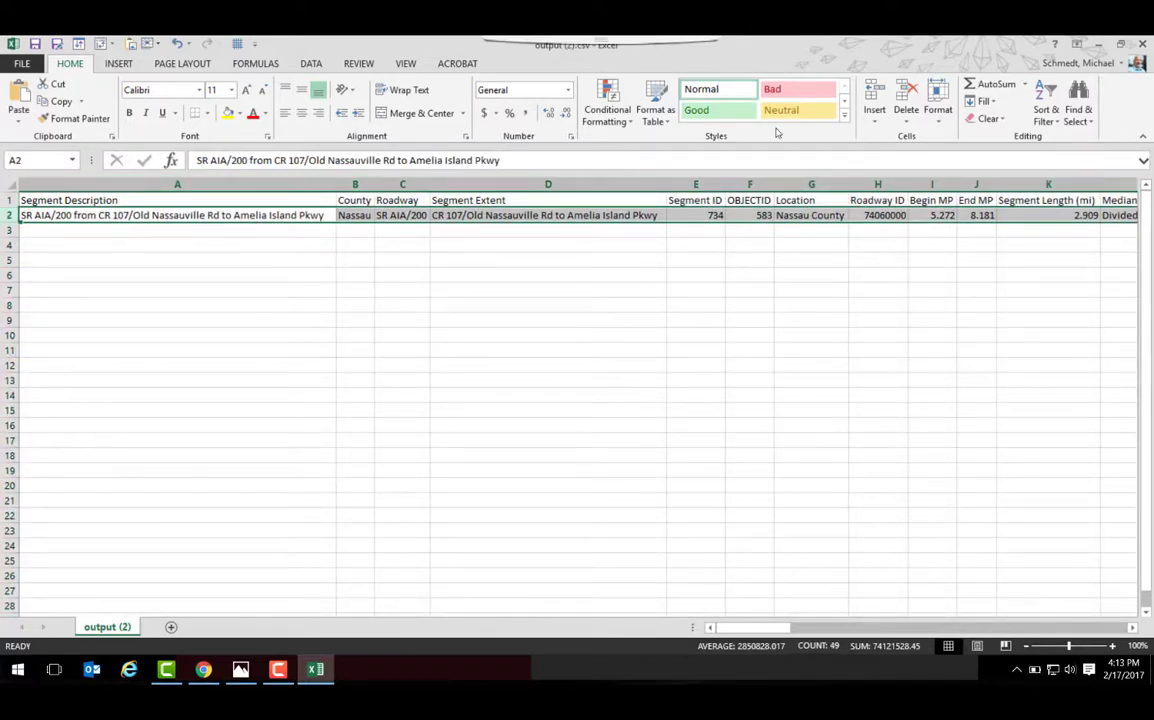
pyautogui.click(1142, 44)
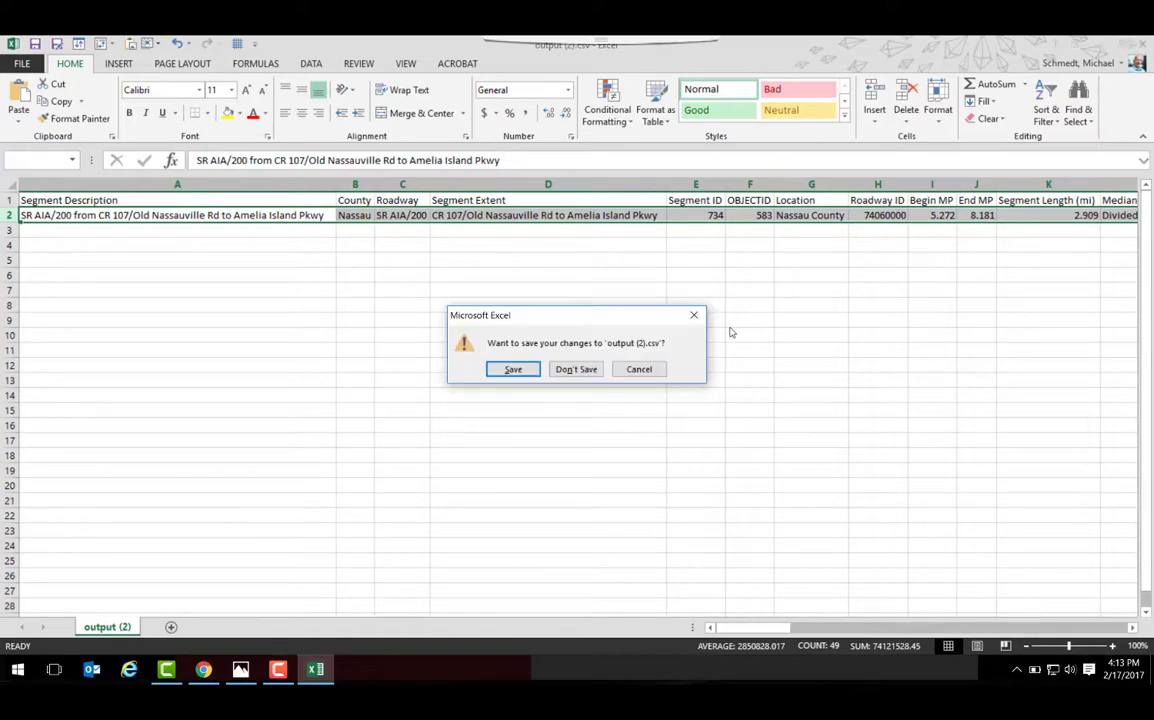
pyautogui.click(576, 369)
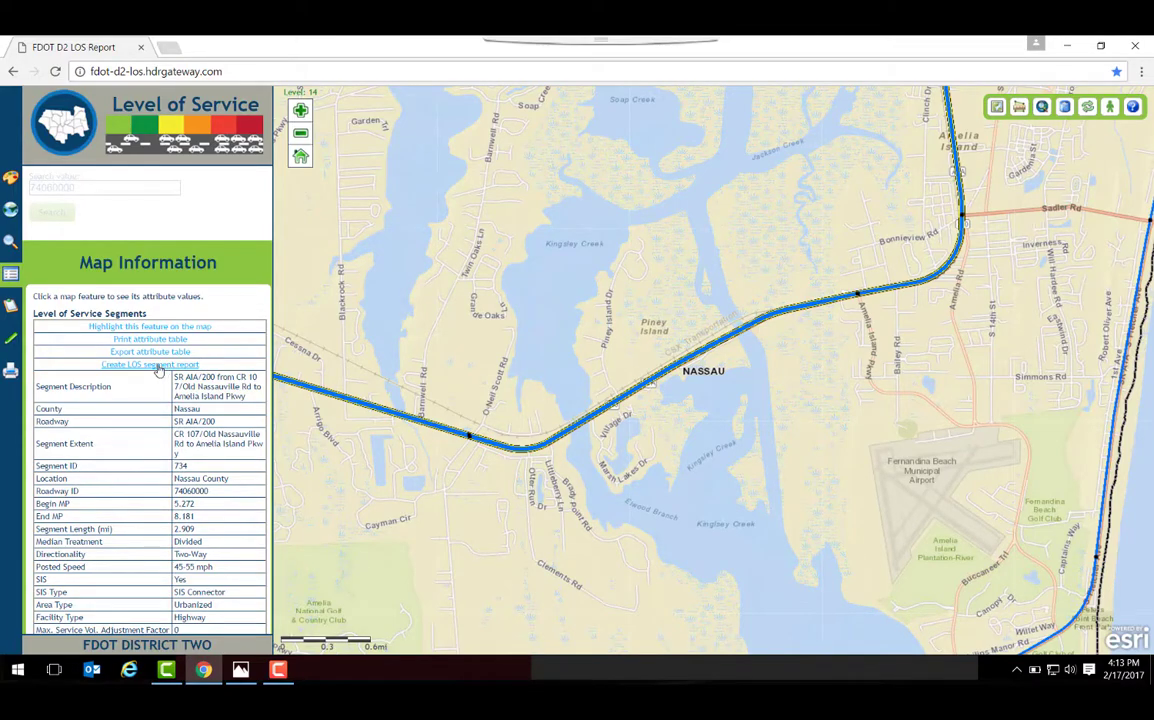
# - Create the LOS segment report for the identified SR AIA/200 segment, review its attributes and projected values, and close the report
pyautogui.click(157, 366)
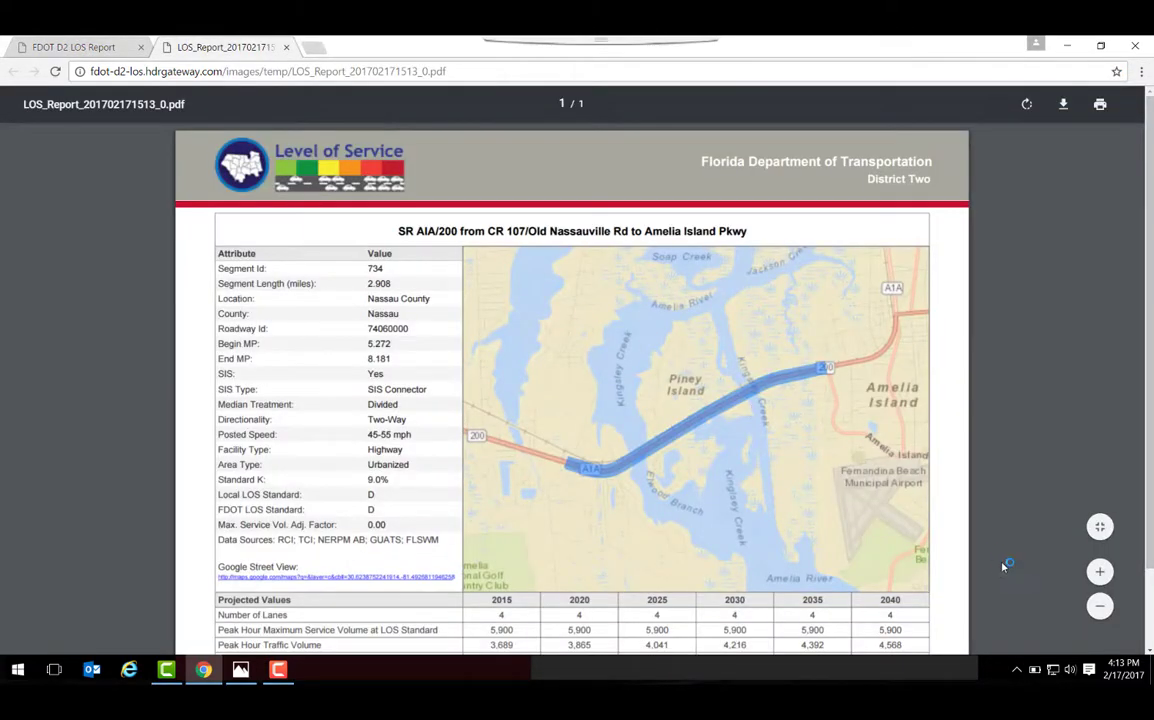
pyautogui.click(1102, 609)
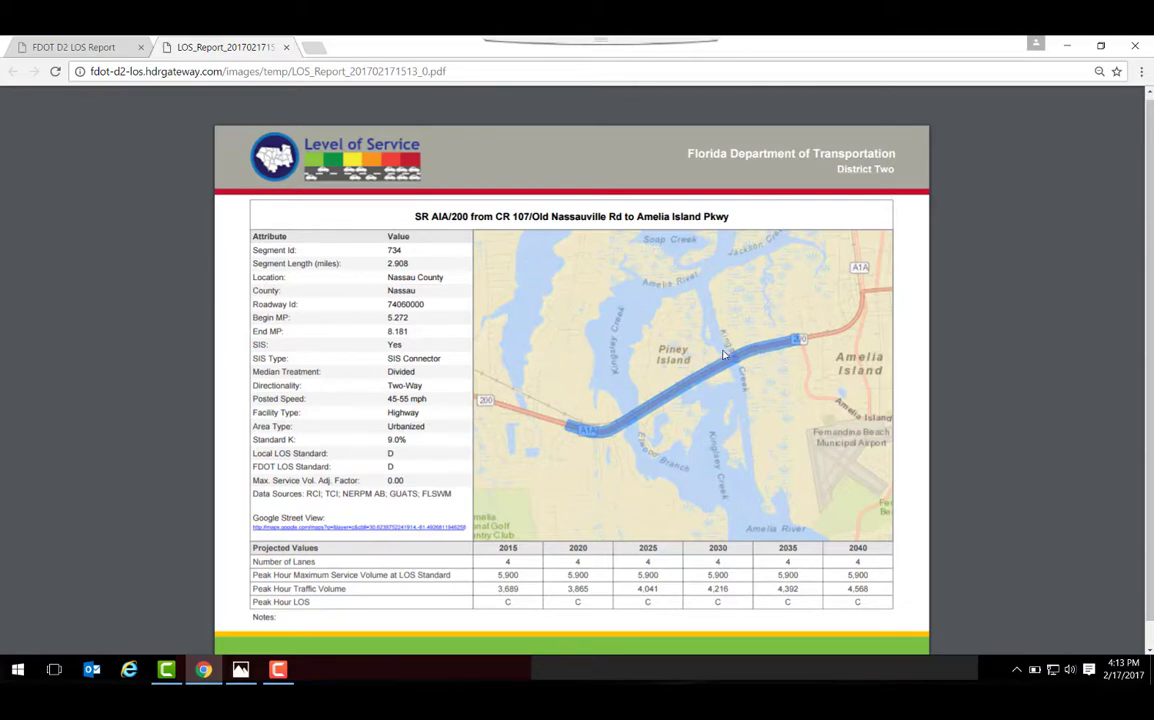
pyautogui.moveTo(388, 250); pyautogui.dragTo(452, 482)
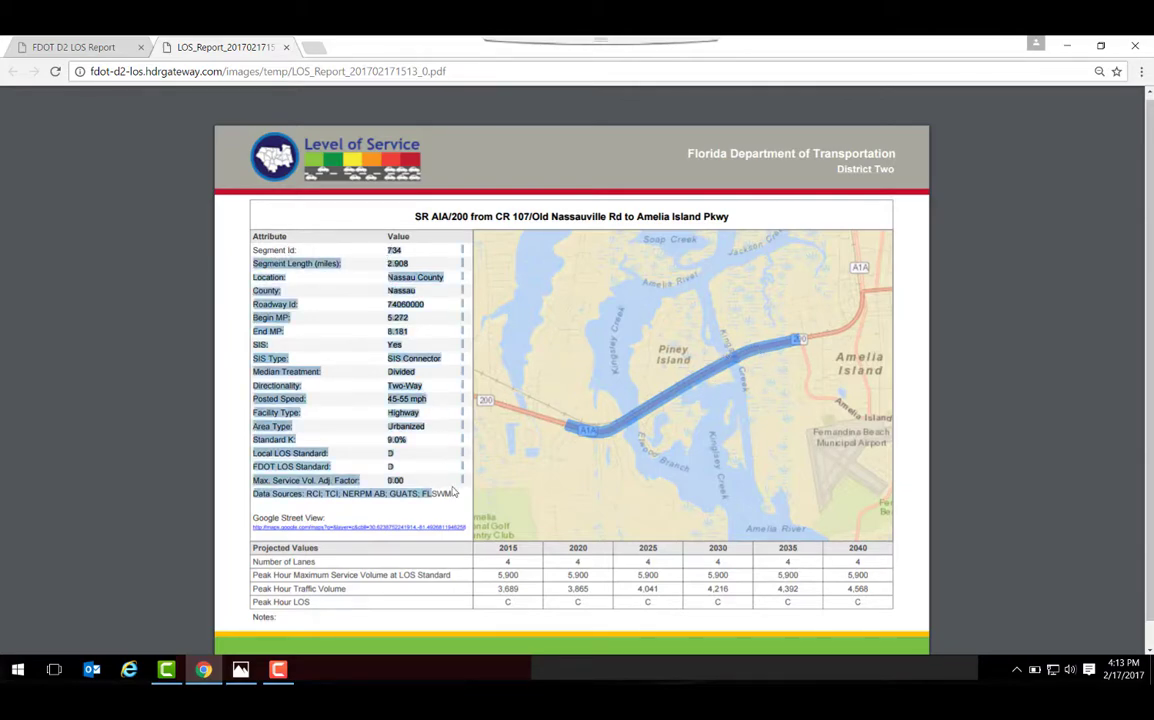
pyautogui.moveTo(307, 548); pyautogui.dragTo(868, 602)
pyautogui.click(704, 535)
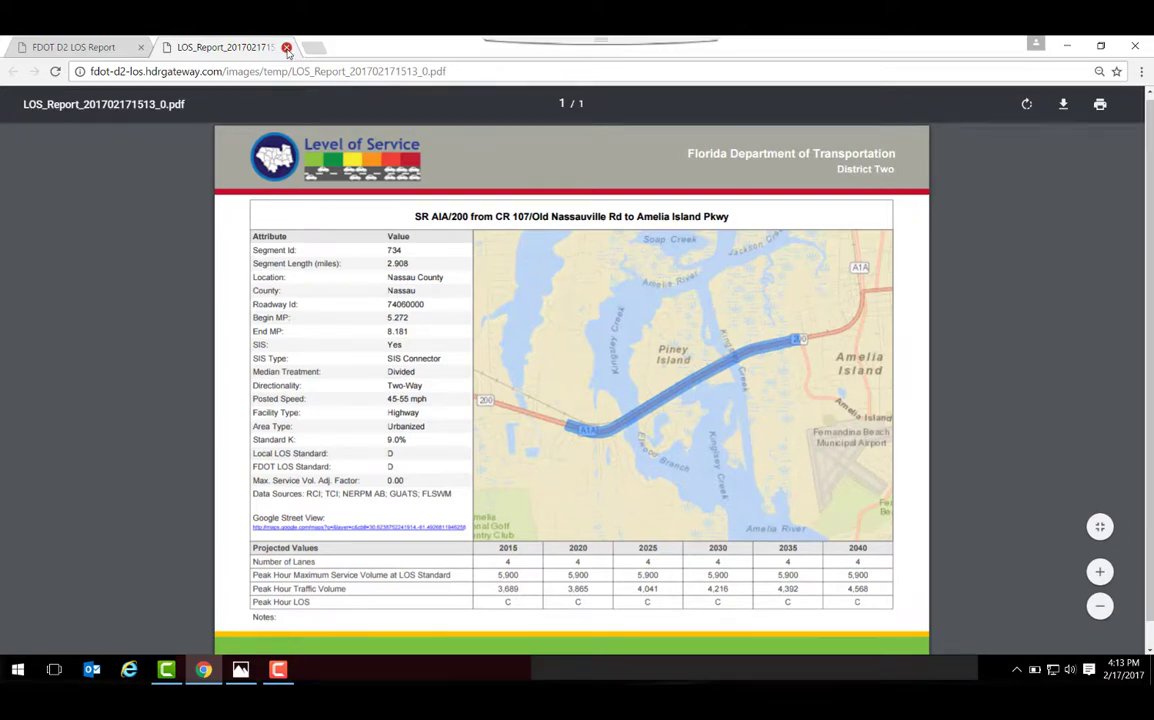
pyautogui.click(287, 48)
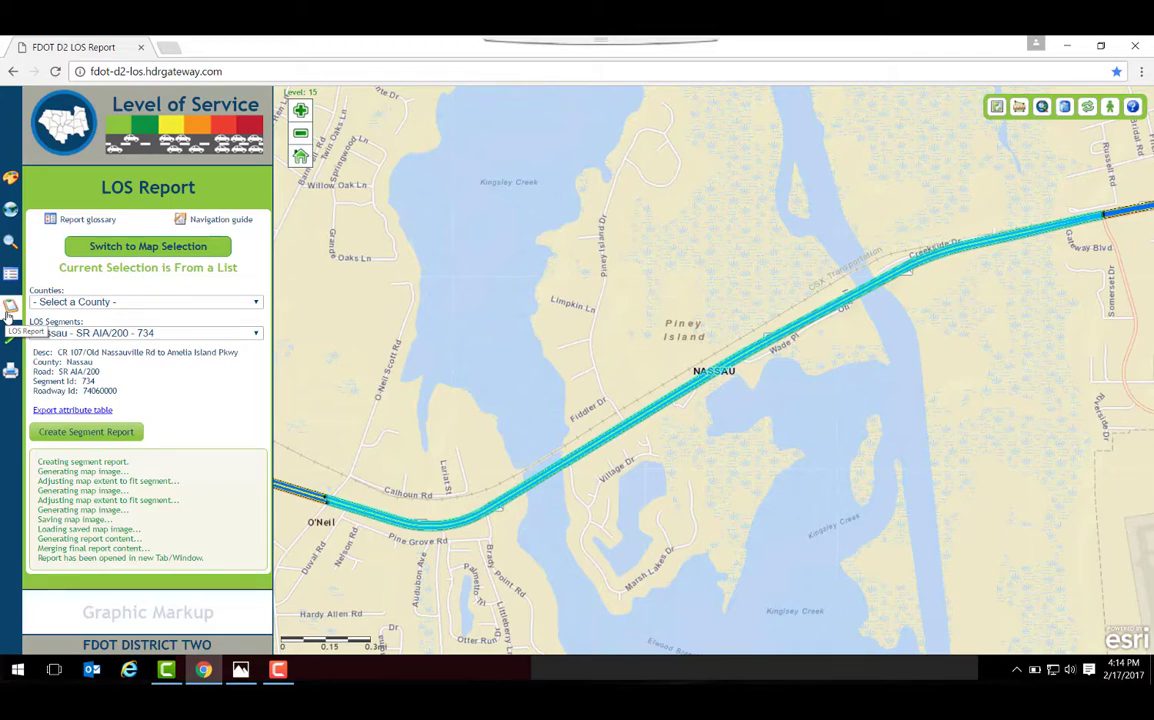
# - Choose Baker county for the LOS report and generate its printable county report
pyautogui.click(257, 305)
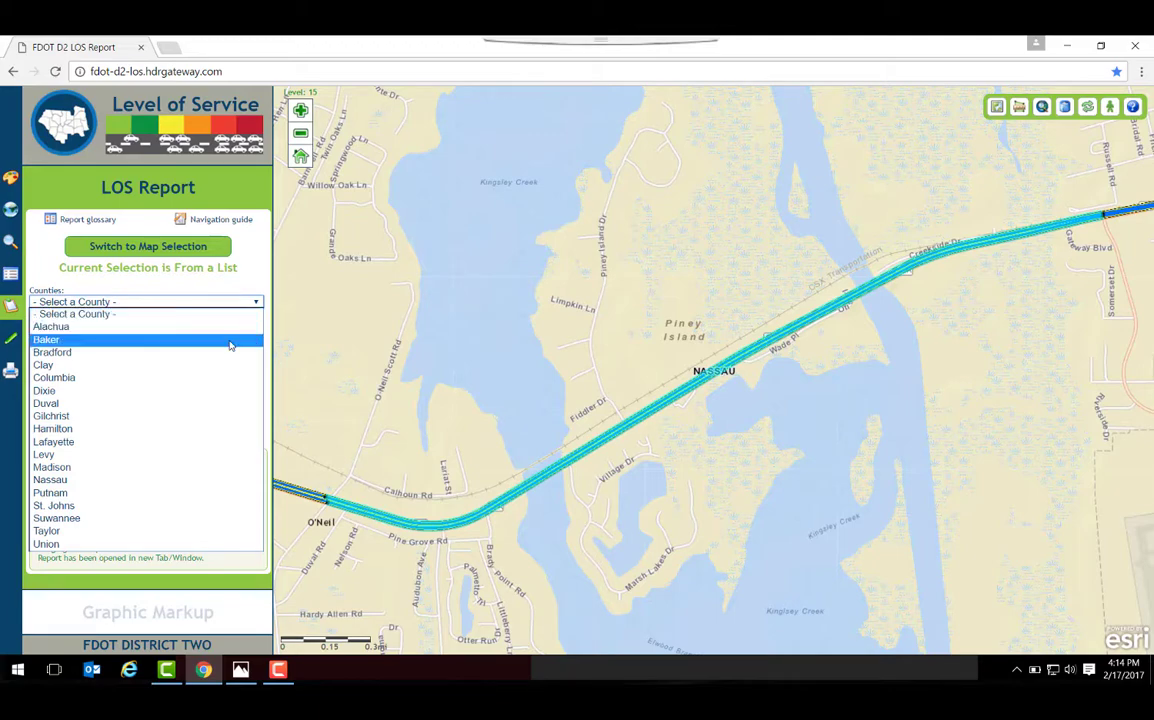
pyautogui.click(230, 340)
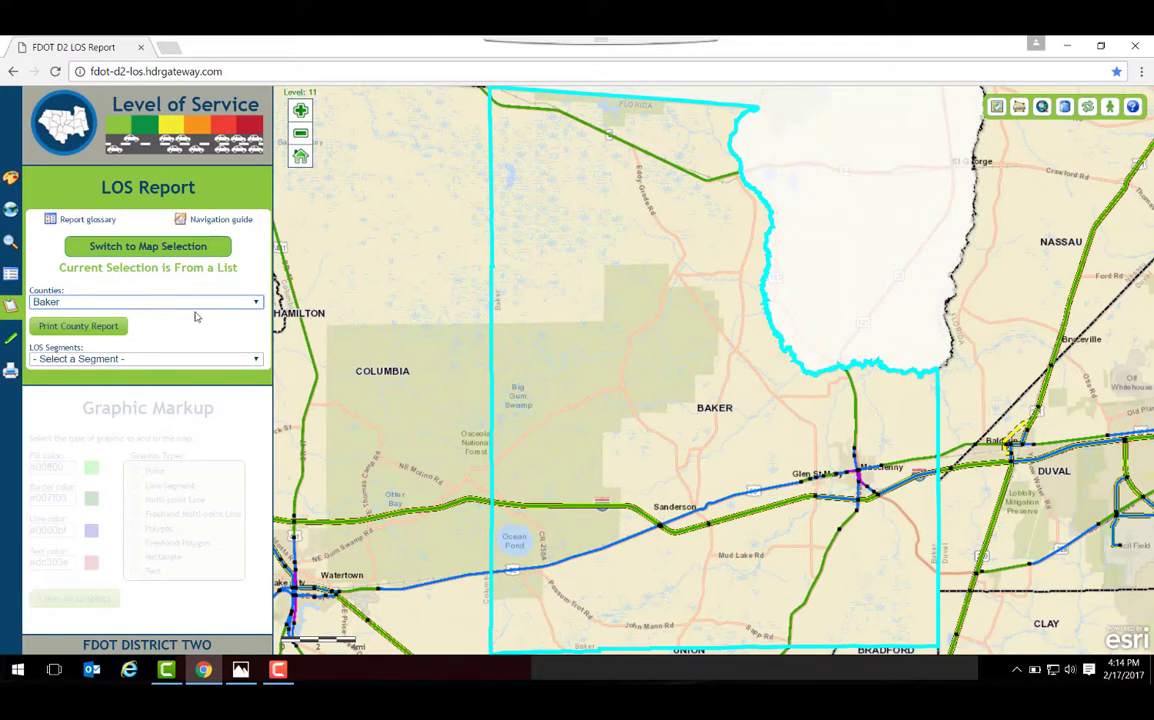
pyautogui.click(98, 337)
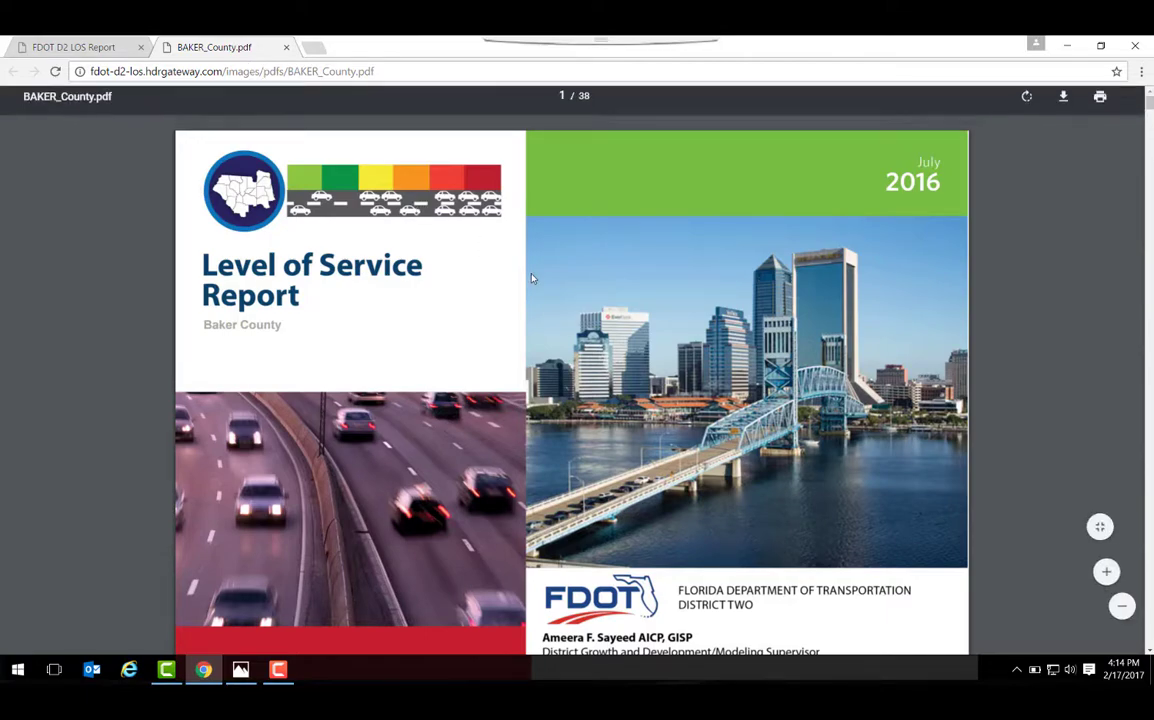
# - Examine the Baker County report's introduction, glossary, peak hour LOS maps and individual segment pages, and close the report
pyautogui.scroll(-8, 531, 277)
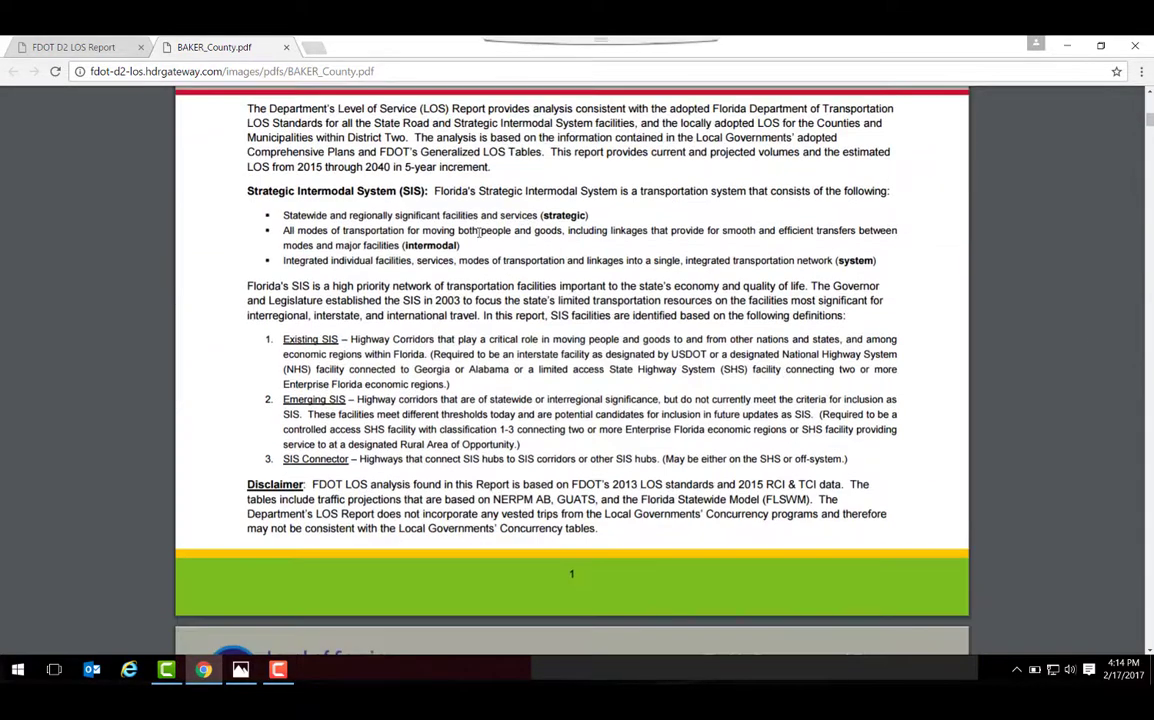
pyautogui.scroll(-3, 499, 303)
pyautogui.scroll(-8, 497, 309)
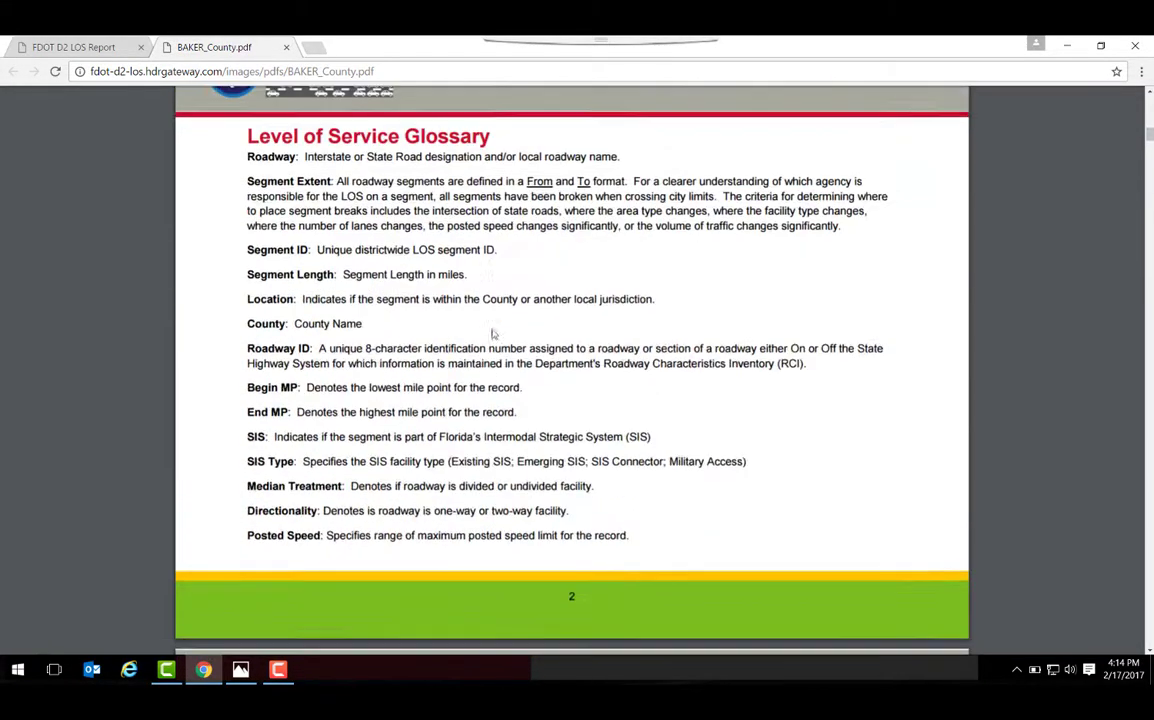
pyautogui.scroll(-12, 490, 328)
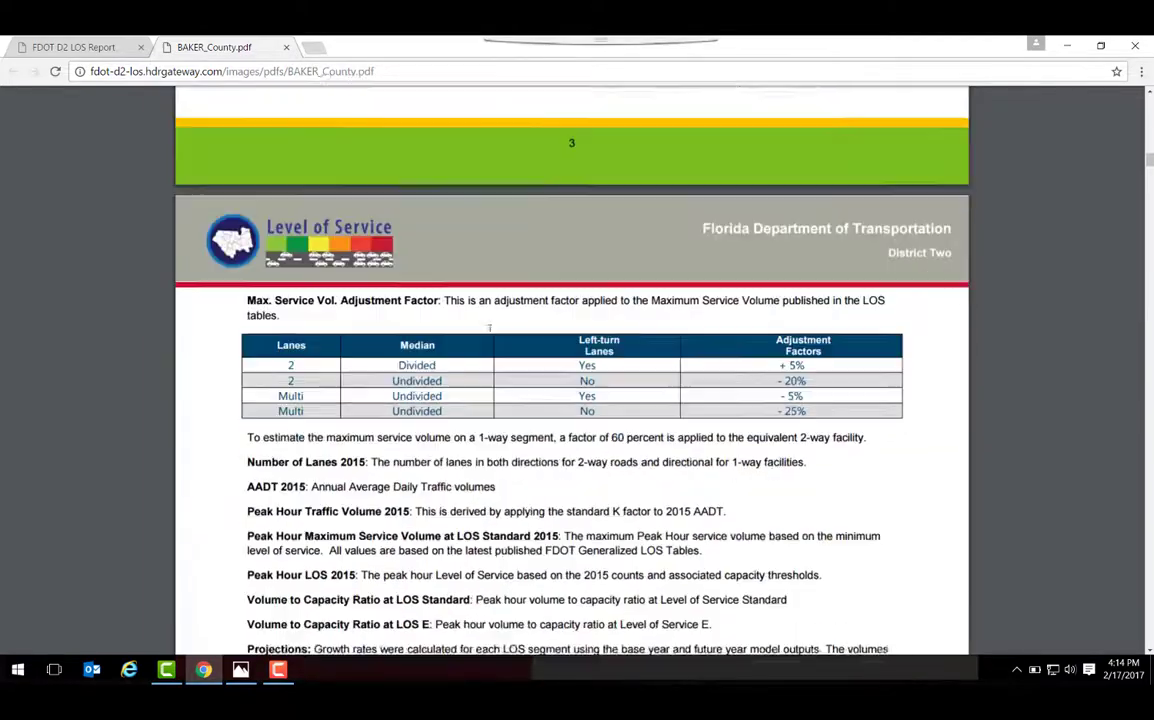
pyautogui.scroll(-7, 489, 328)
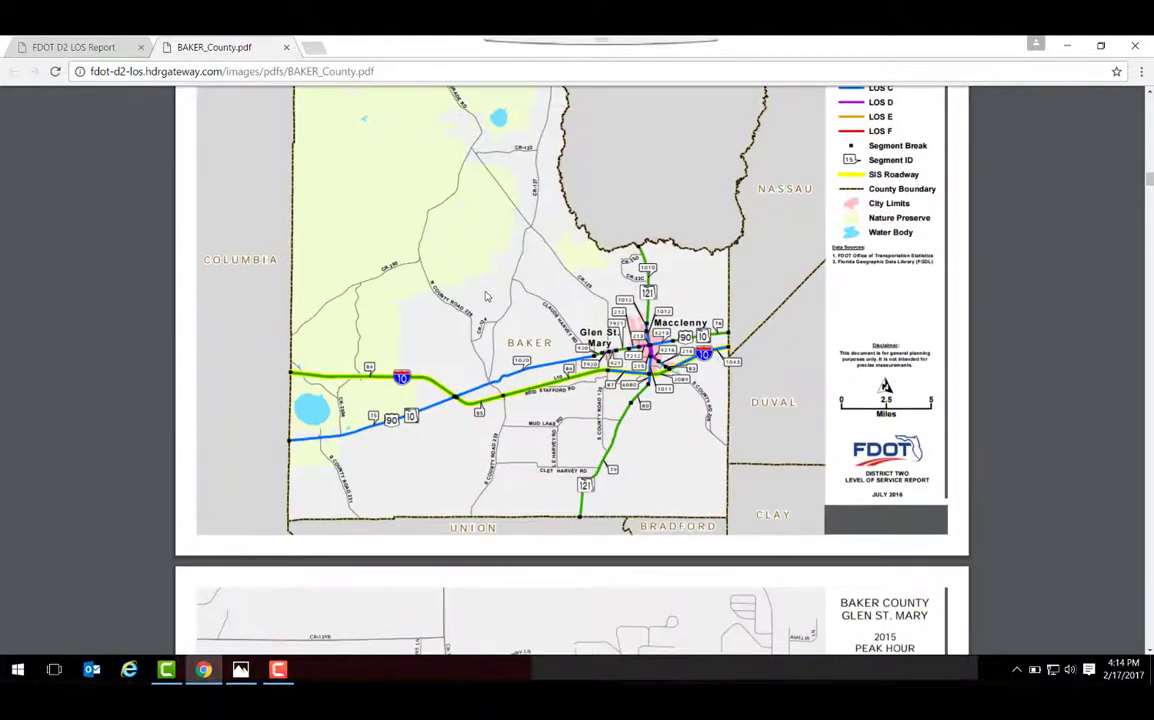
pyautogui.scroll(3, 487, 297)
pyautogui.scroll(-5, 487, 300)
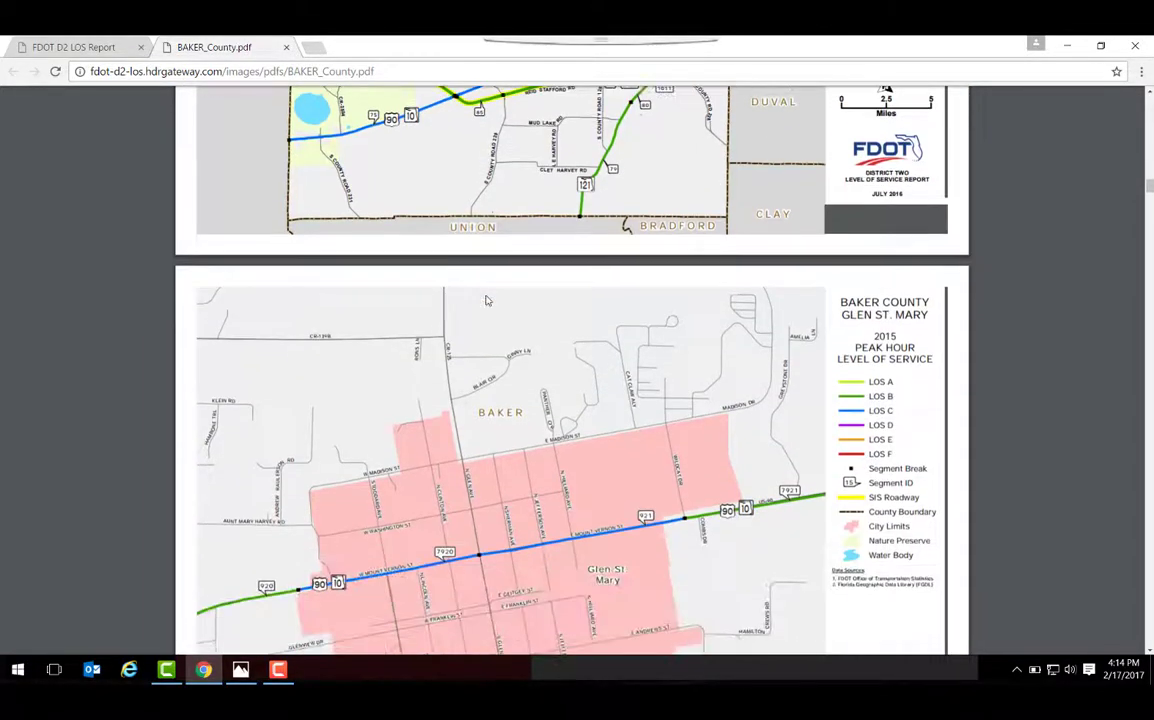
pyautogui.scroll(-10, 503, 349)
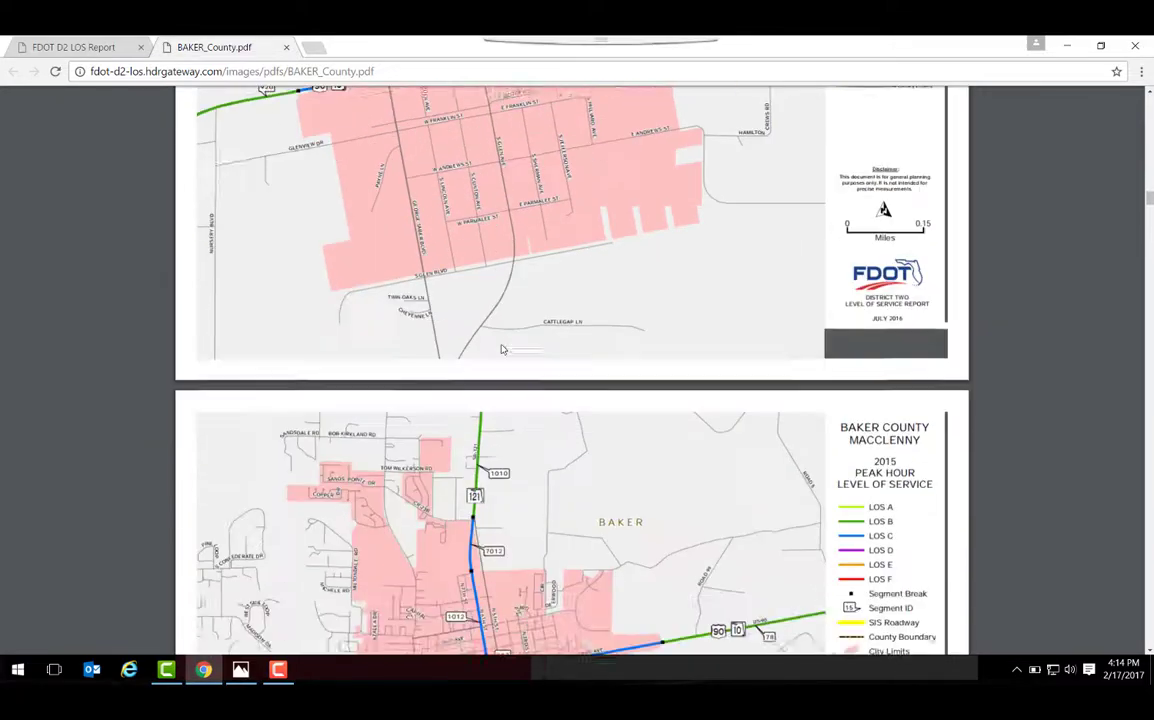
pyautogui.scroll(-5, 557, 342)
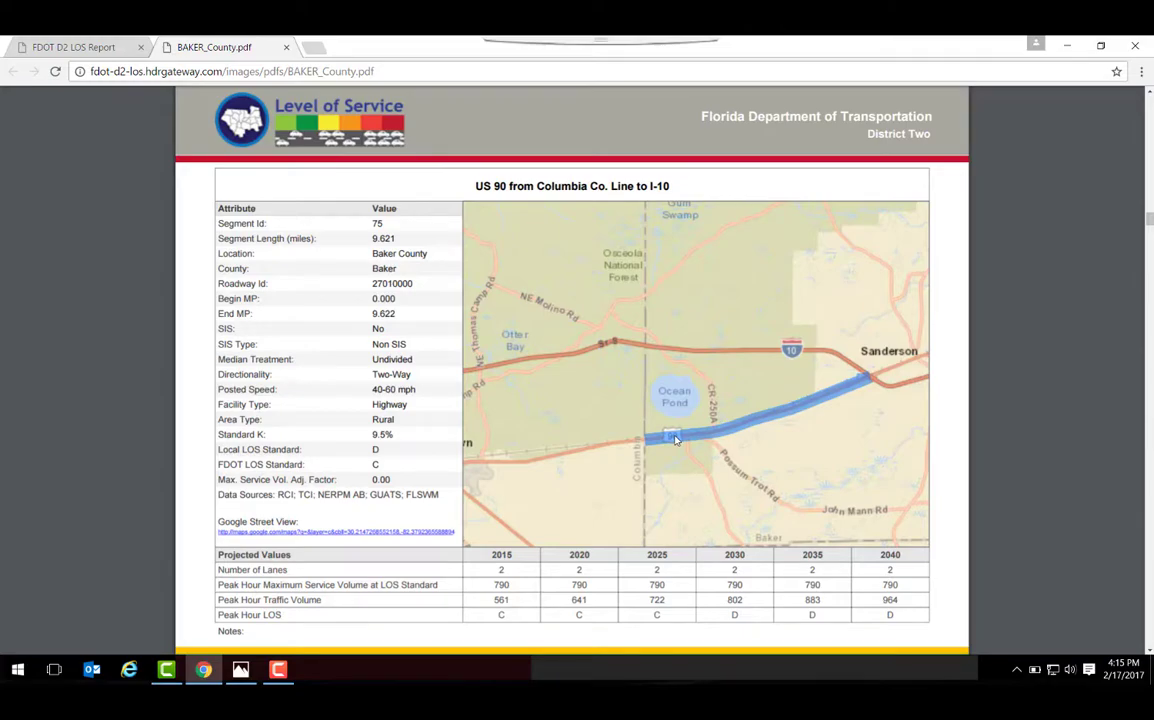
pyautogui.scroll(-10, 675, 440)
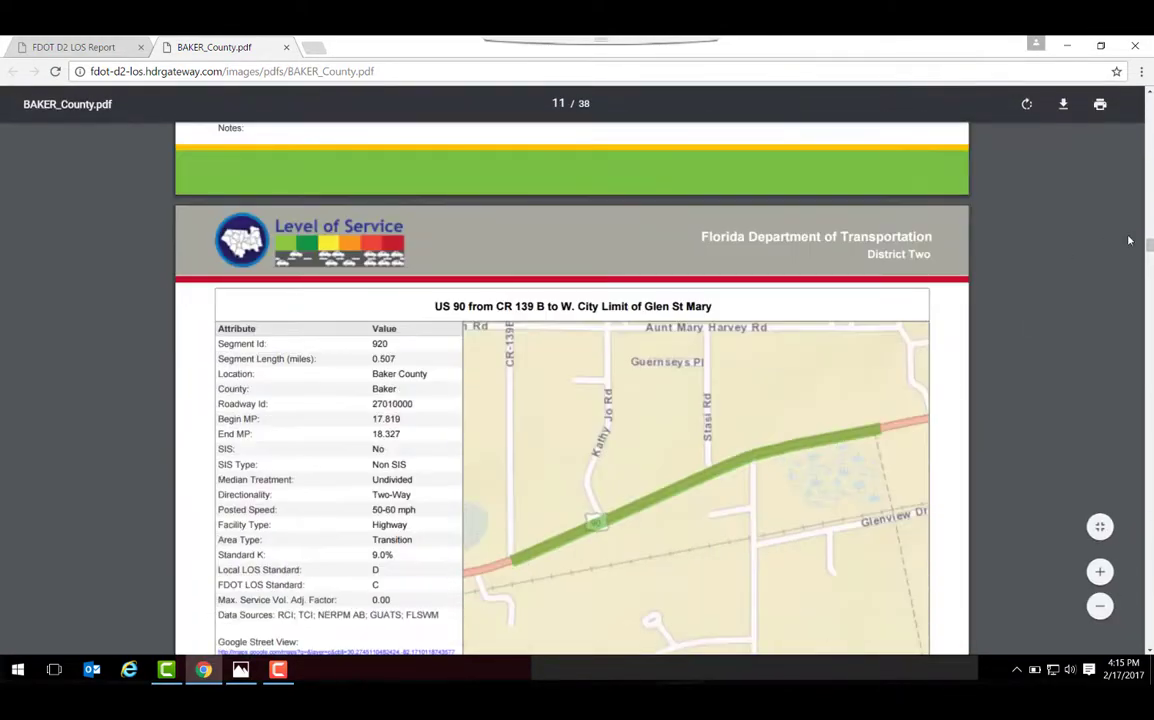
pyautogui.moveTo(1149, 250); pyautogui.dragTo(1140, 591)
pyautogui.scroll(1, 700, 320)
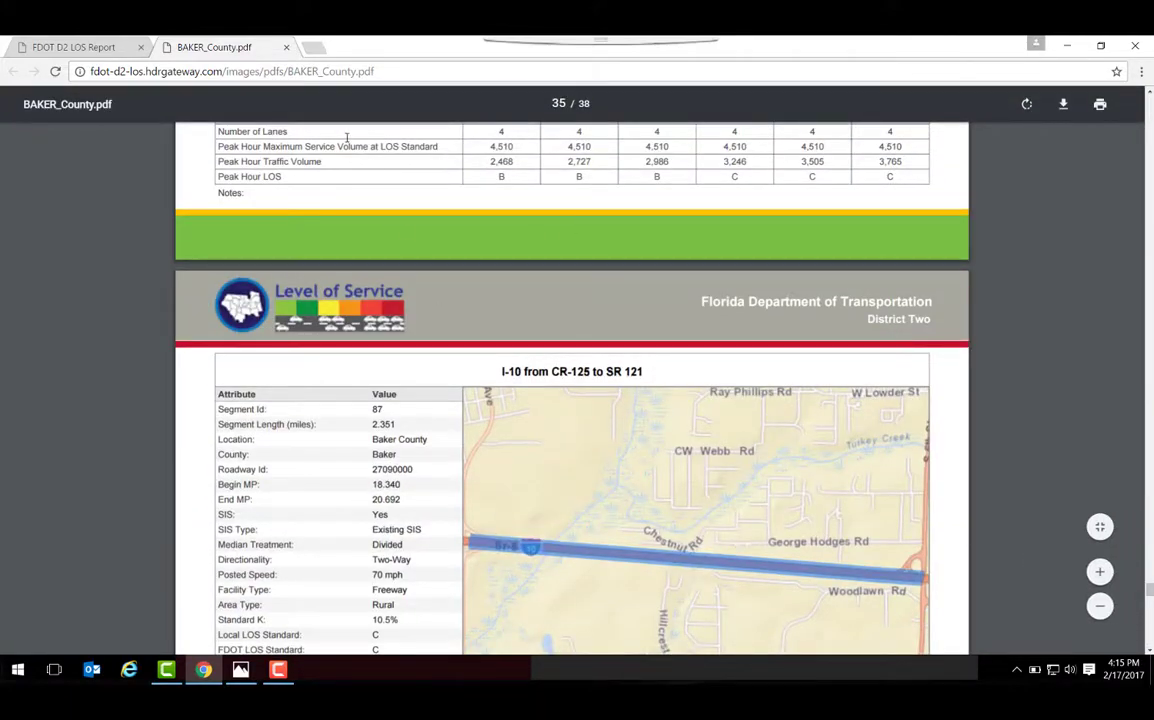
pyautogui.click(286, 48)
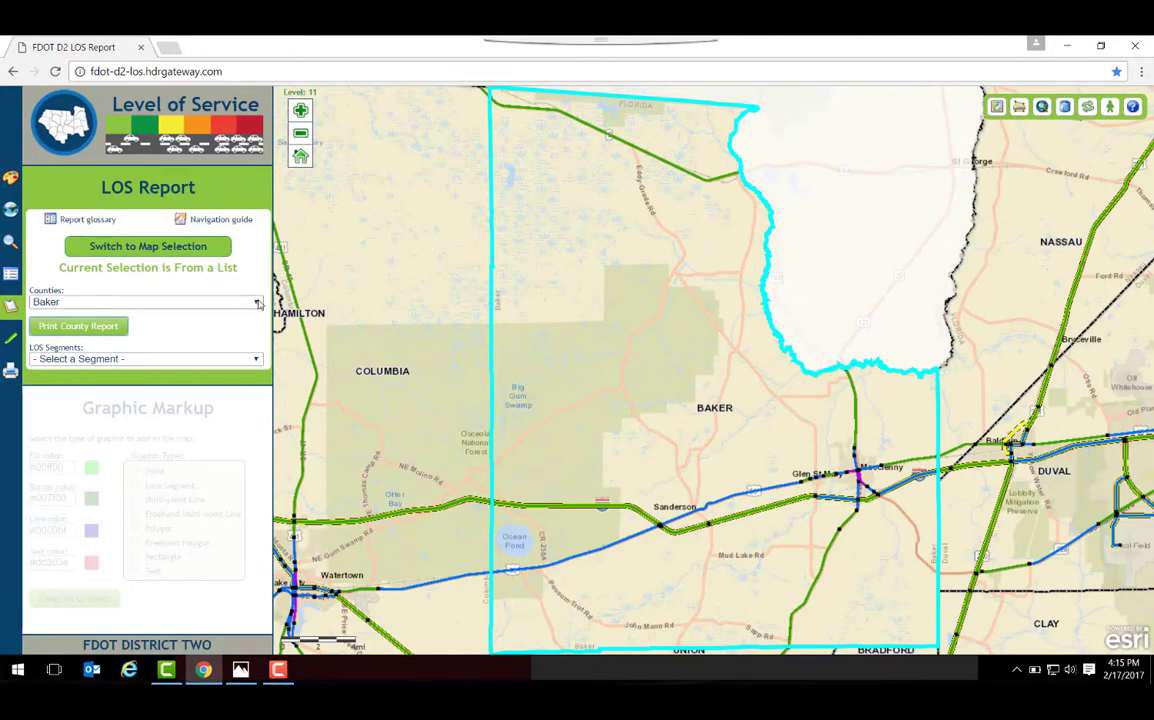
# - Select the Baker - SR 121 - 6080 segment, create its segment report, review the projected values and close the report
pyautogui.click(256, 360)
pyautogui.moveTo(259, 402); pyautogui.dragTo(259, 430)
pyautogui.click(212, 440)
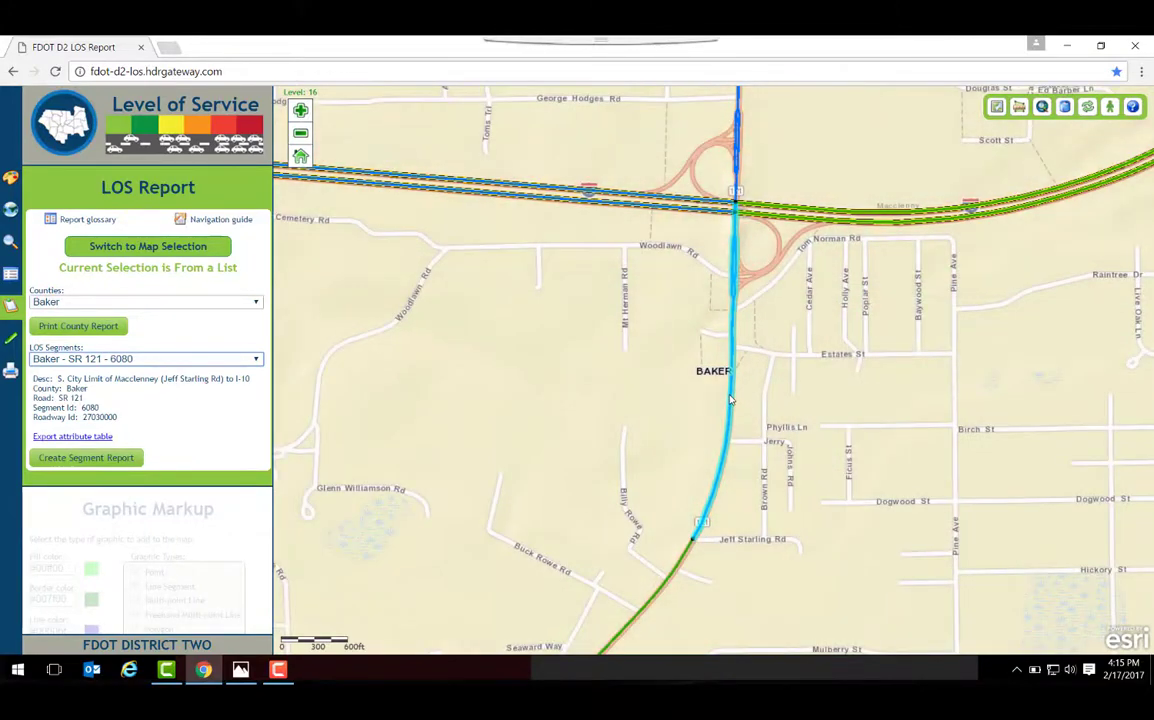
pyautogui.click(113, 459)
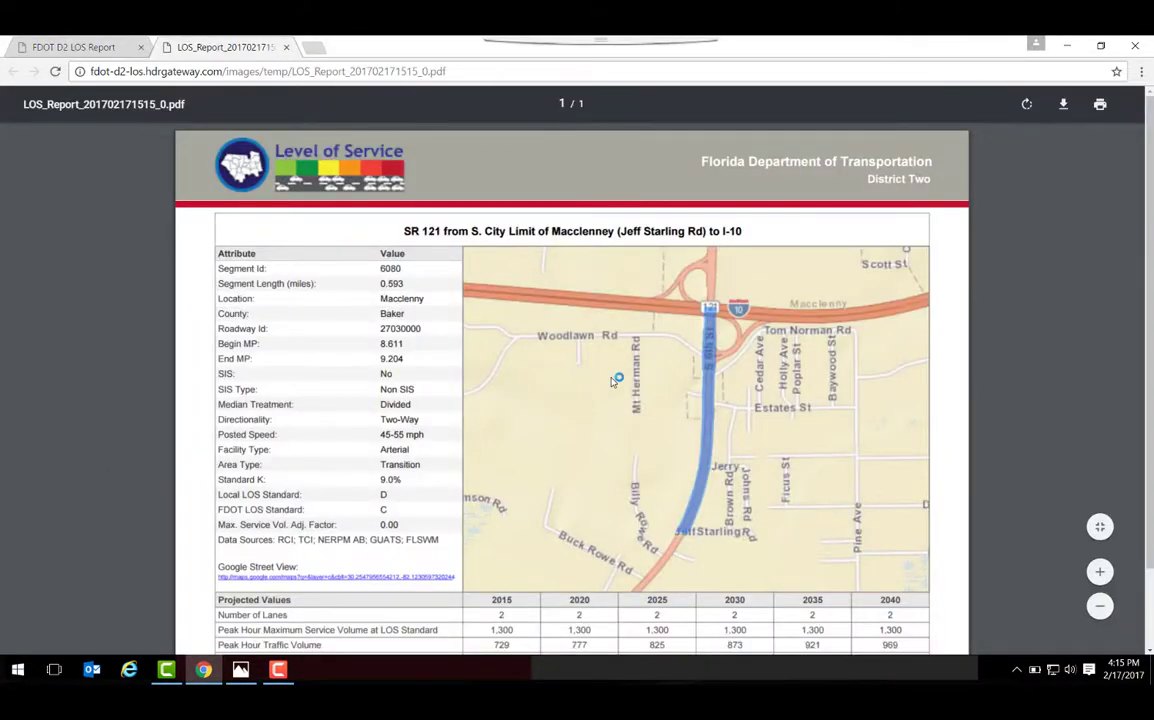
pyautogui.scroll(-1, 610, 380)
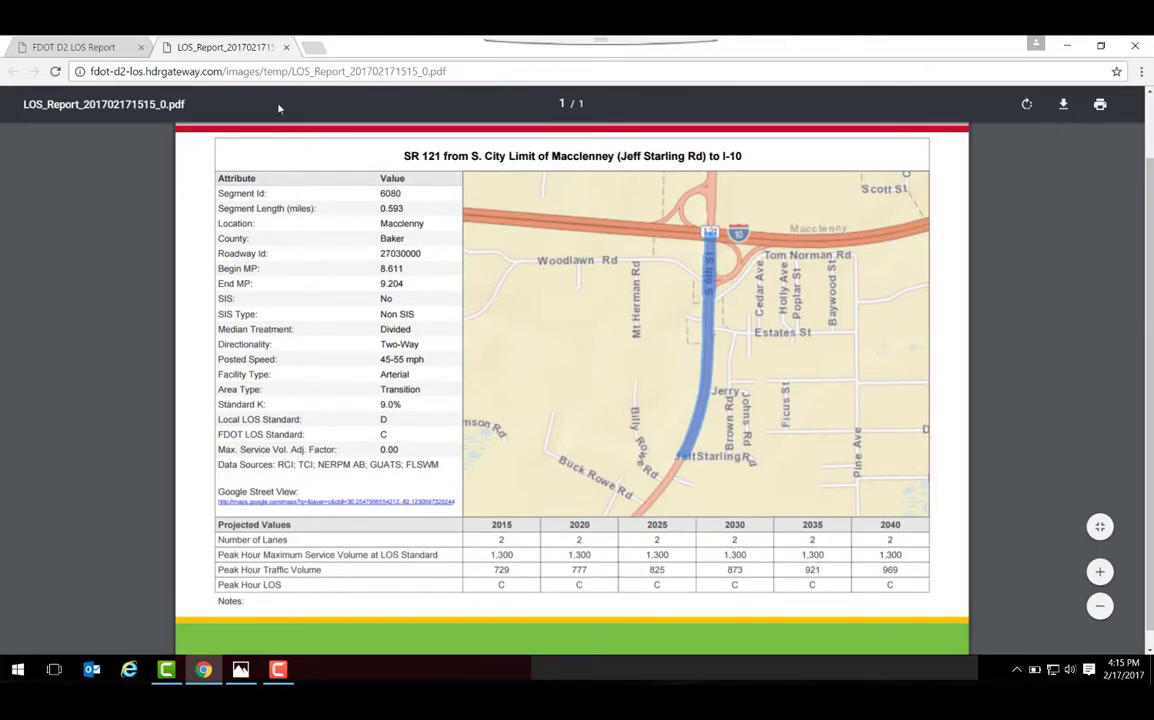
pyautogui.click(286, 48)
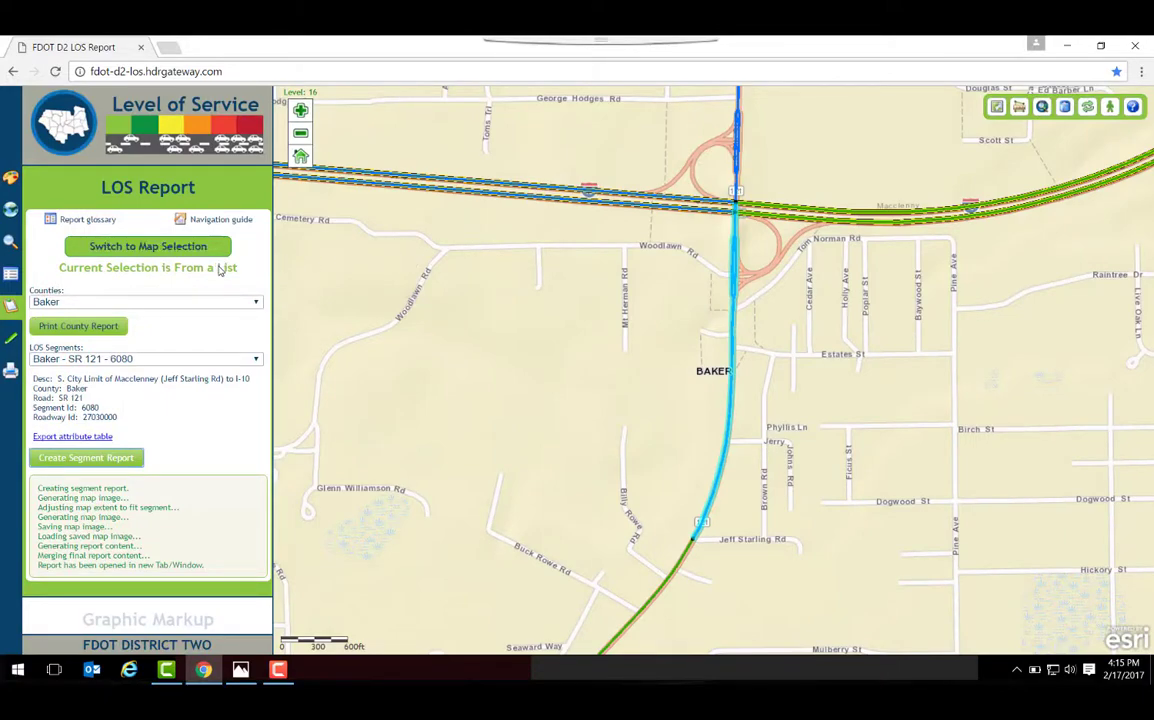
# - Switch to map selection, box-select the segments around the I-10 and SR 121 interchange, and create a report for the selection
pyautogui.click(151, 250)
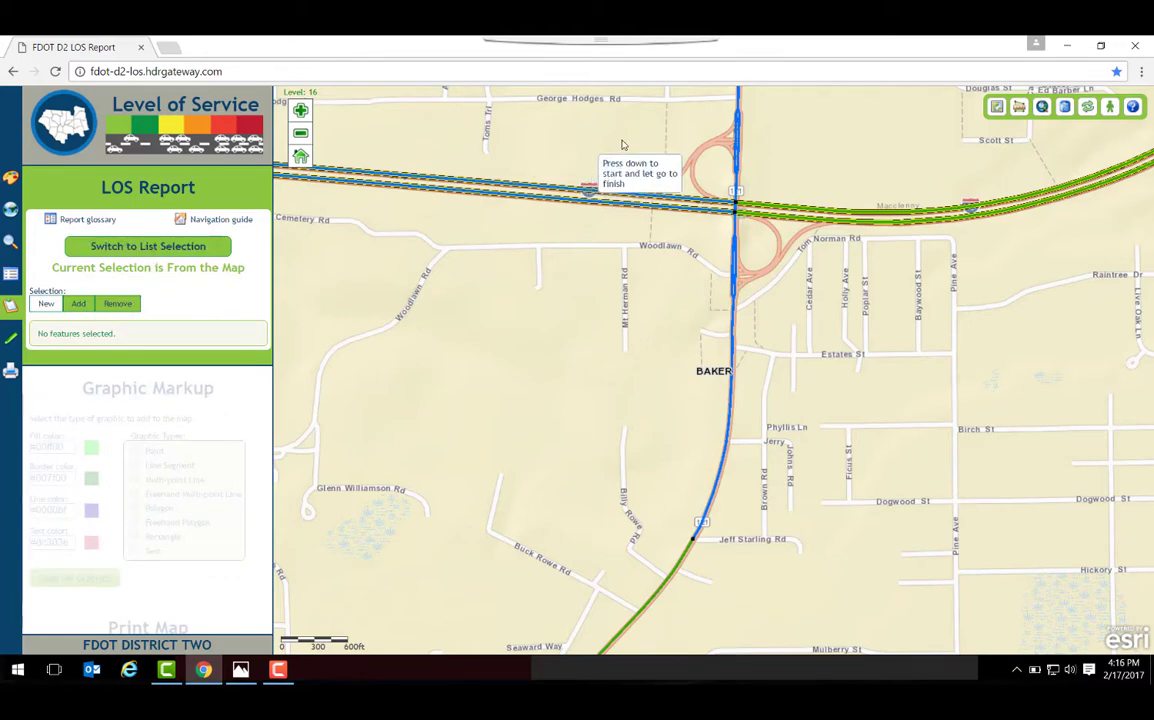
pyautogui.moveTo(555, 119)
pyautogui.mouseDown()
pyautogui.moveTo(618, 180)
pyautogui.moveTo(935, 304)
pyautogui.moveTo(985, 358)
pyautogui.mouseUp()
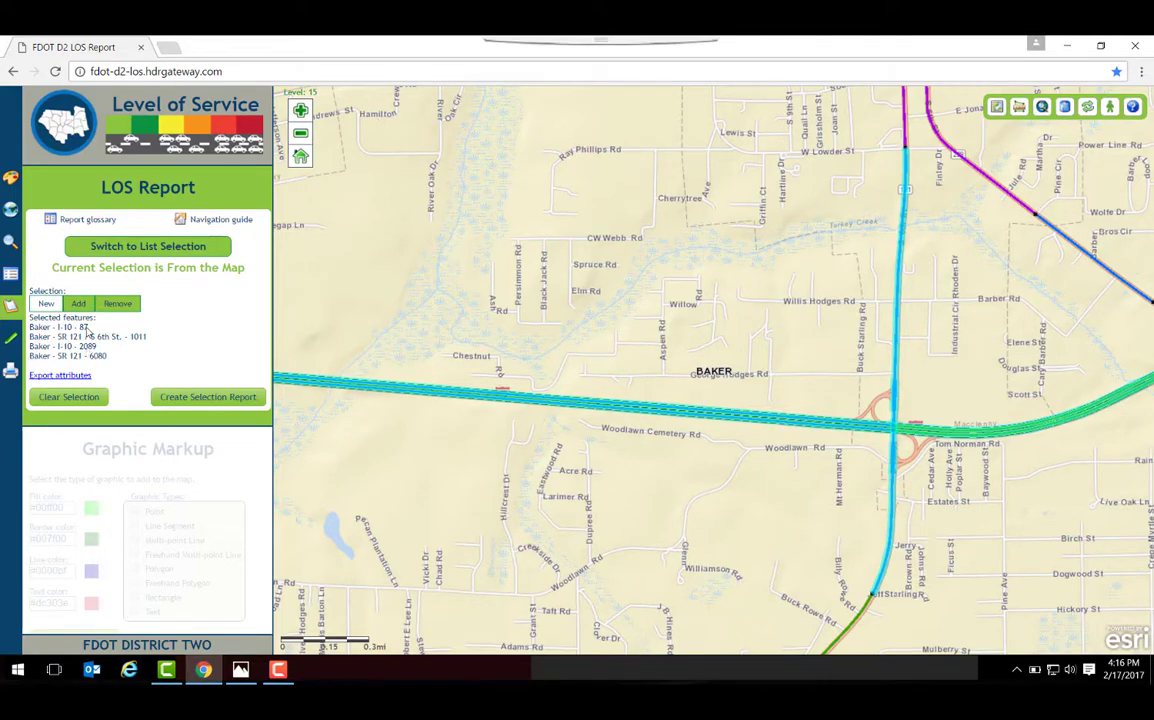
pyautogui.click(183, 399)
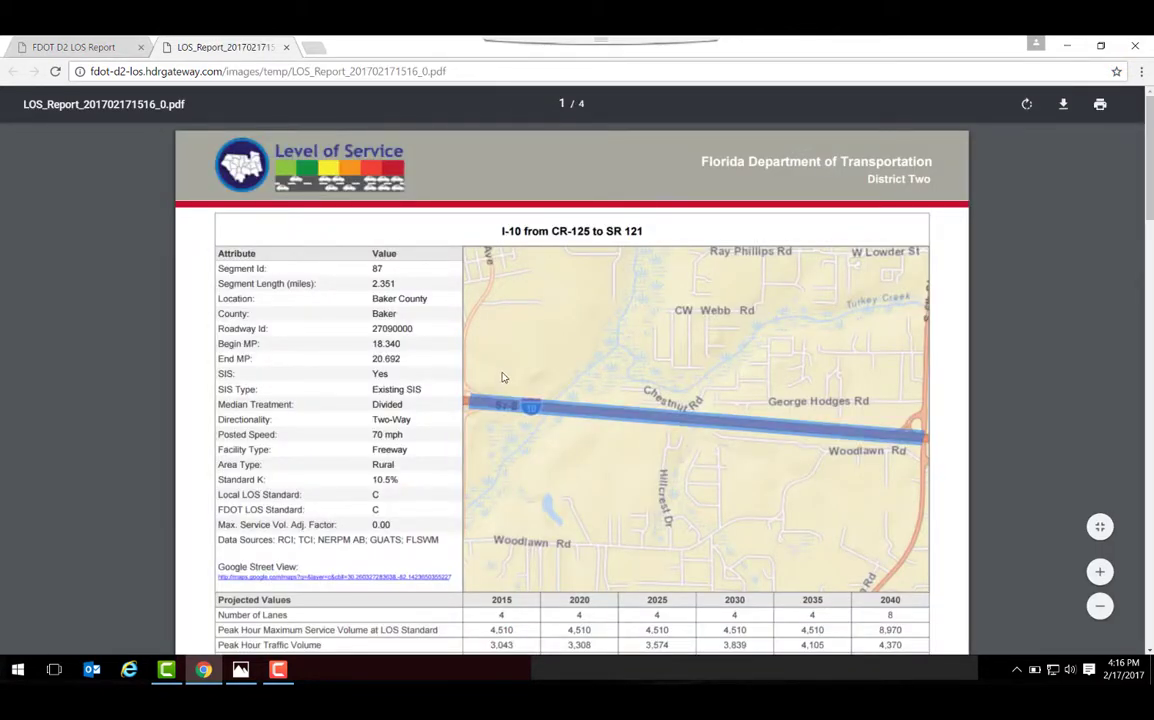
# - Review the selection report's segment pages from I-10 at CR-125 through SR 121 at Jeff Starling Rd
pyautogui.scroll(-3, 518, 355)
pyautogui.scroll(-8, 518, 355)
pyautogui.scroll(-8, 524, 318)
pyautogui.scroll(-10, 524, 318)
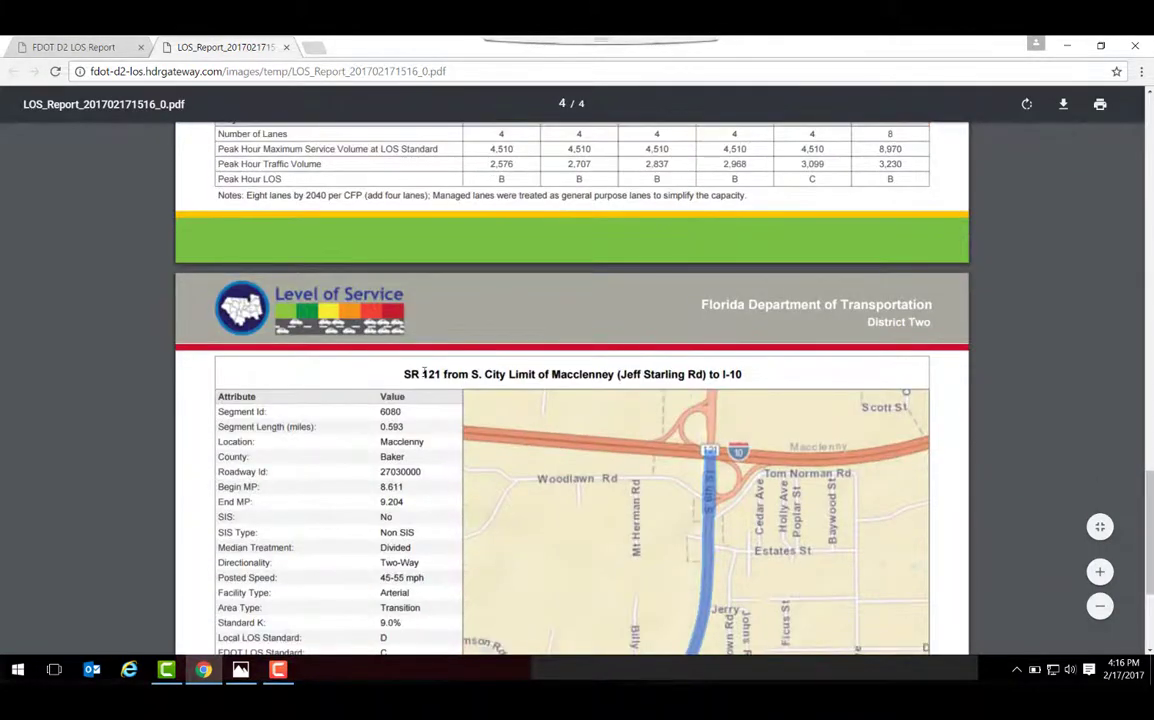
pyautogui.scroll(-3, 553, 377)
pyautogui.scroll(6, 575, 368)
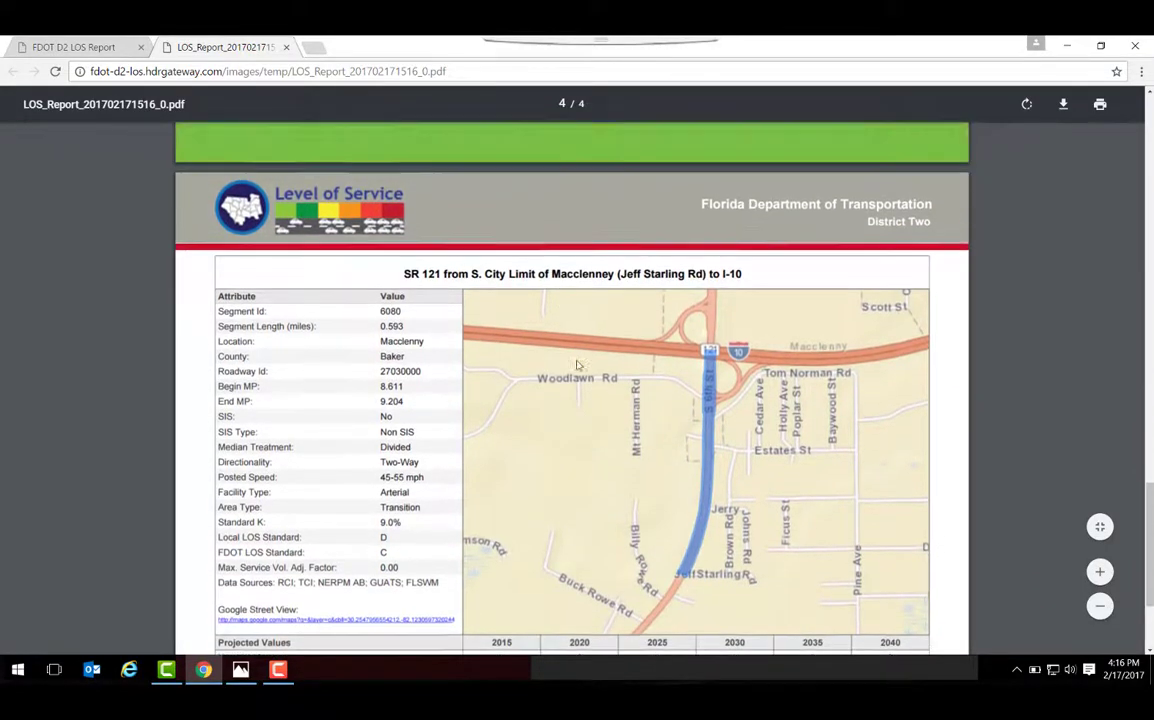
# - Return to the selection report's first page, close the report and reset the map to its initial district-wide state
pyautogui.scroll(20, 581, 365)
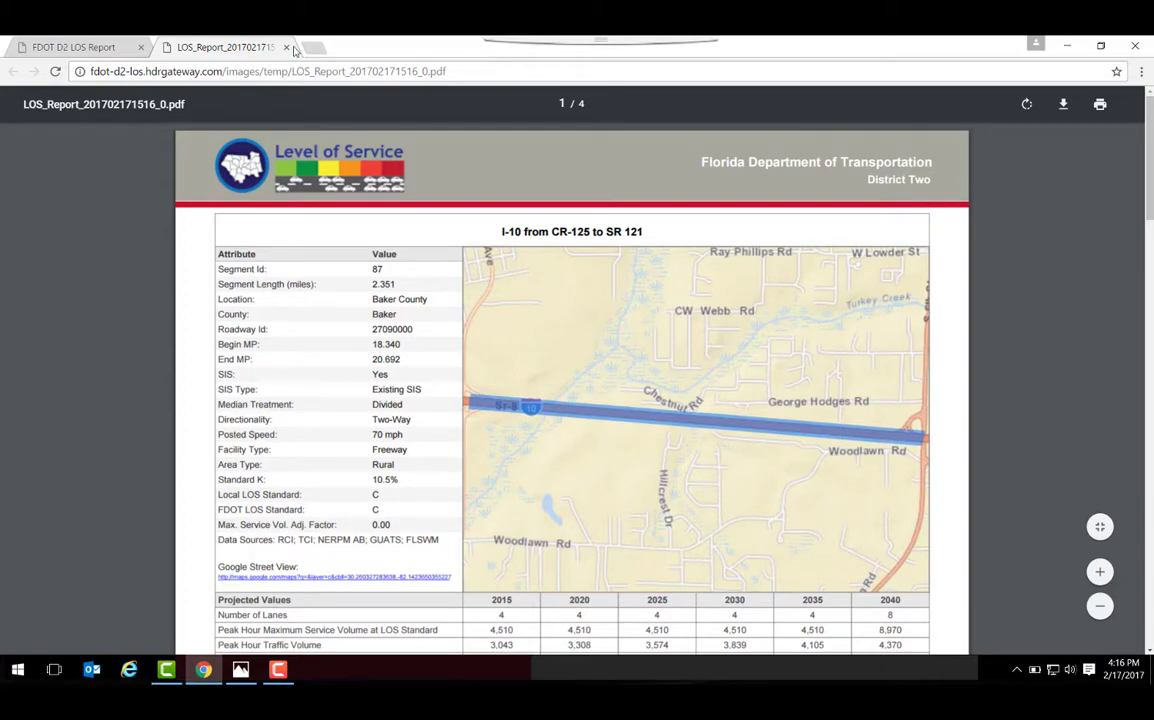
pyautogui.click(286, 47)
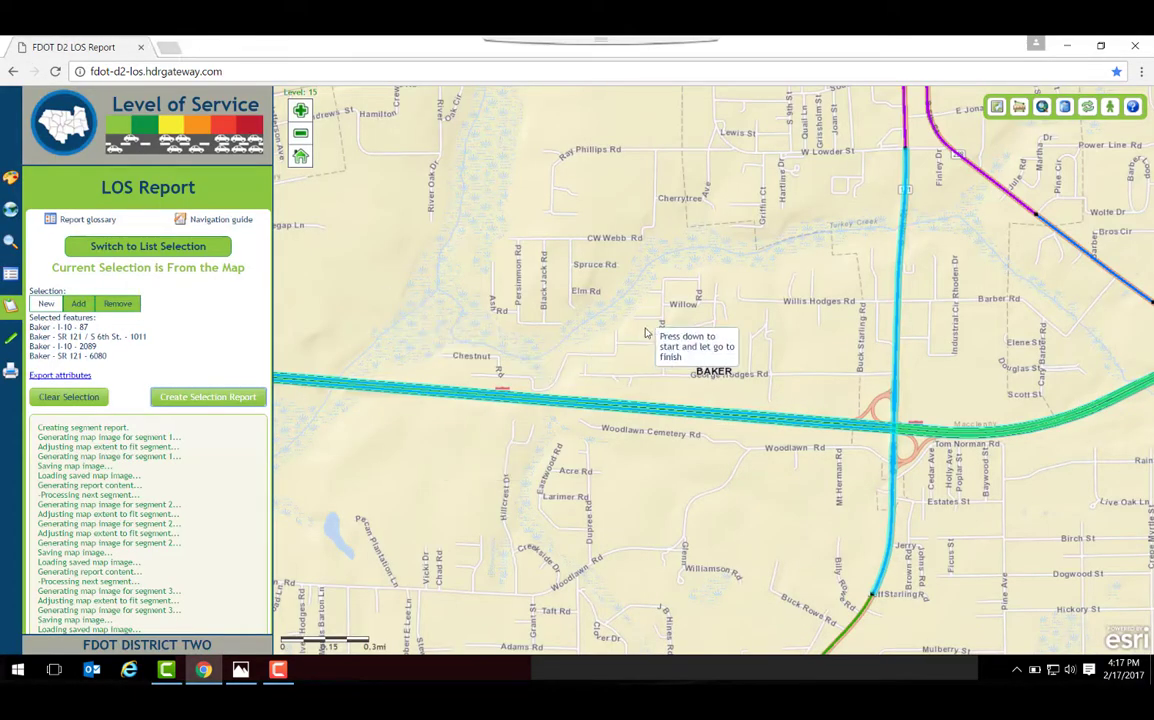
pyautogui.scroll(-2, 645, 330)
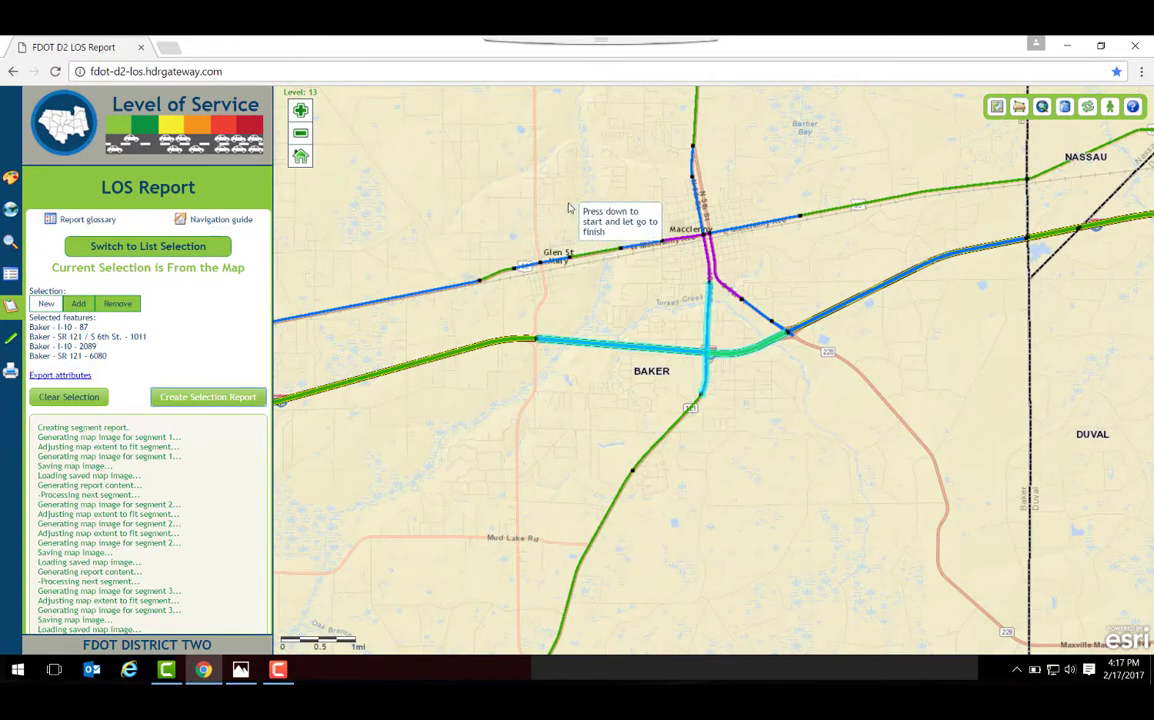
pyautogui.click(1088, 108)
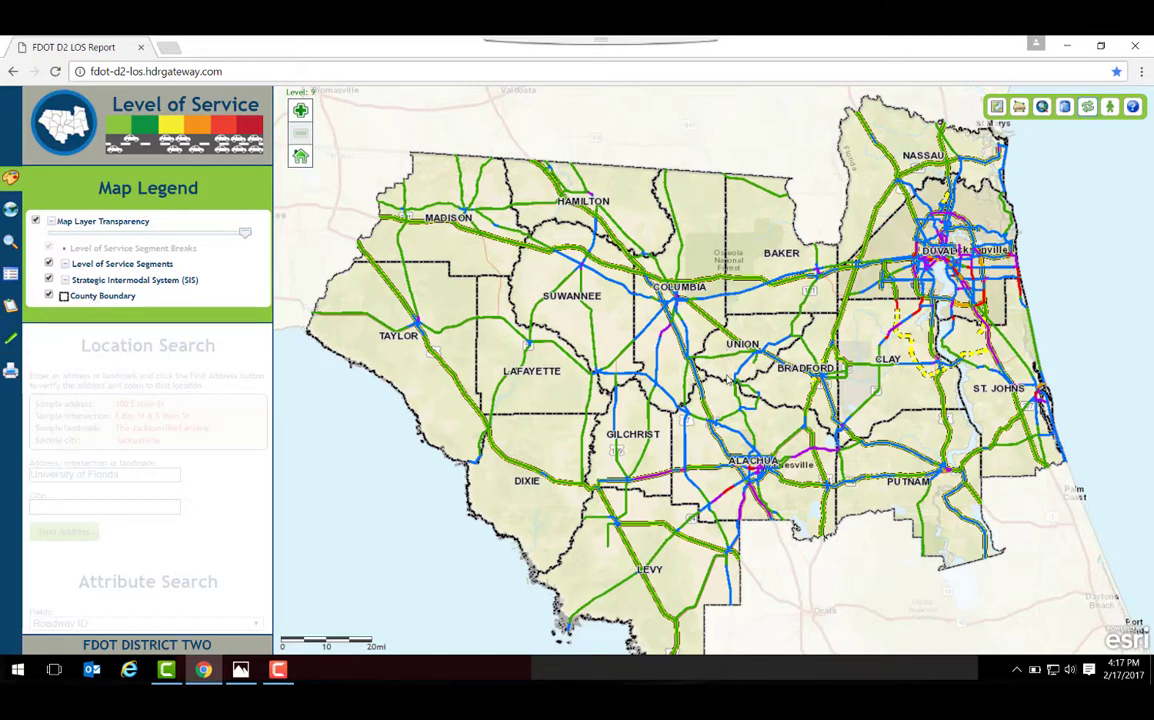
# - Add a text graphic reading "Example" to the map just northeast of the Gainesville label in Alachua County using Graphic Markup
pyautogui.click(11, 342)
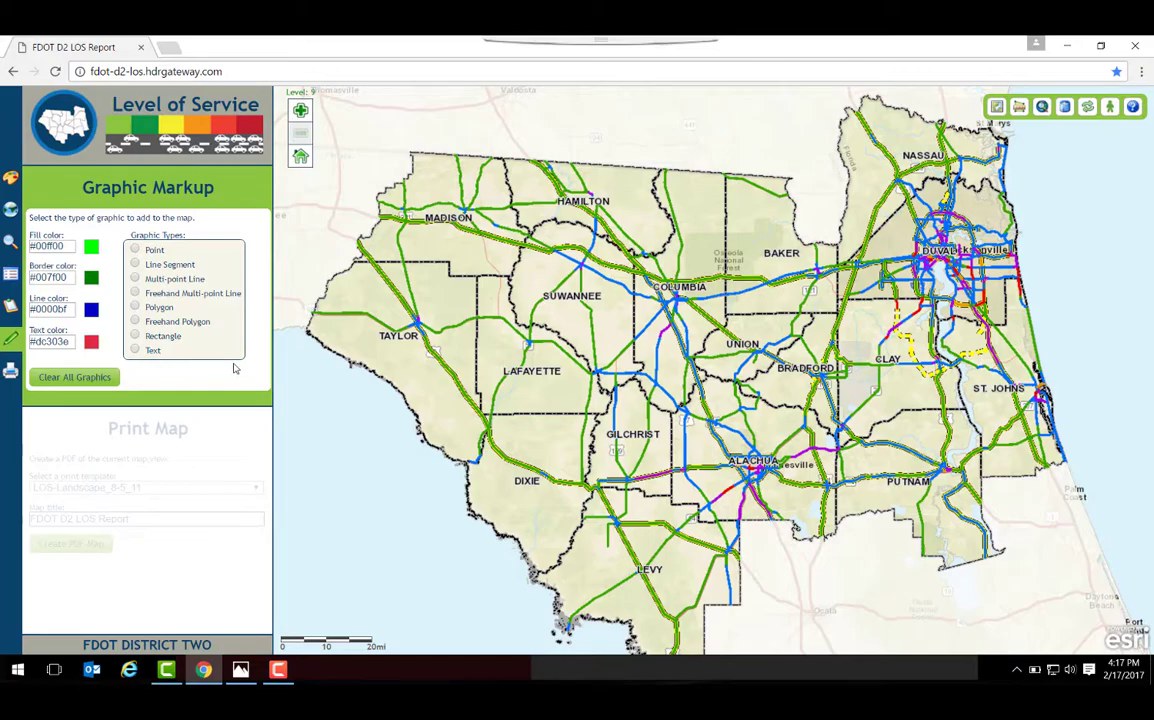
pyautogui.moveTo(635, 325); pyautogui.dragTo(566, 321)
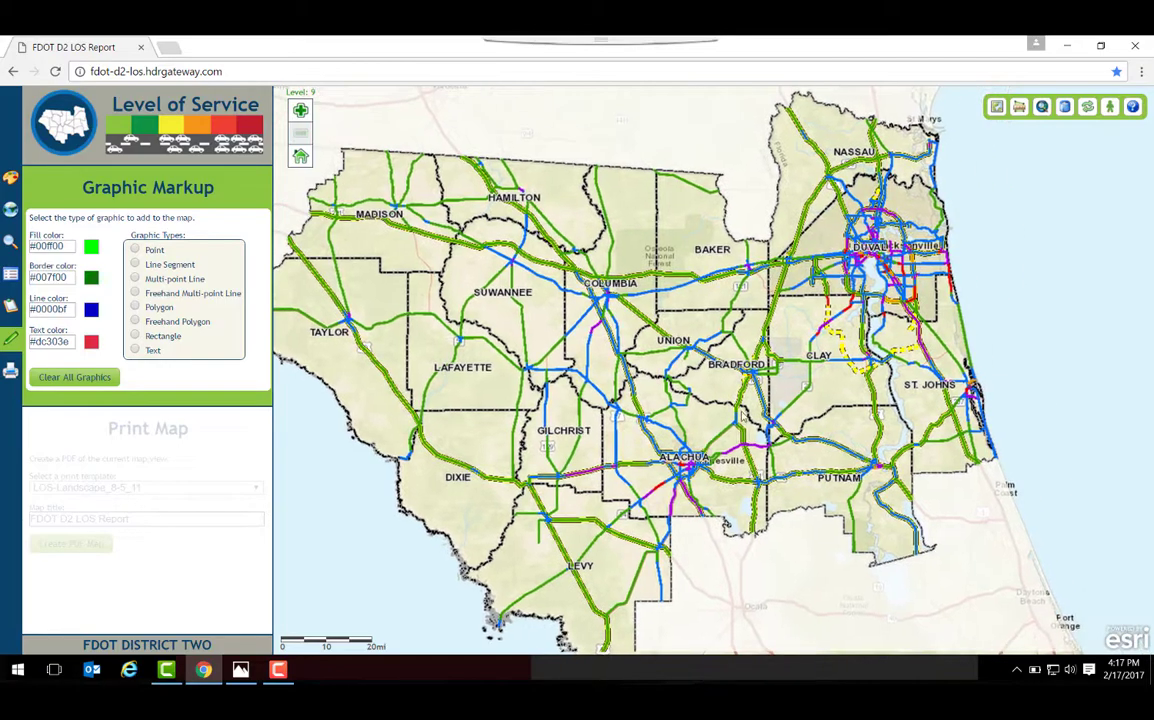
pyautogui.scroll(3, 693, 473)
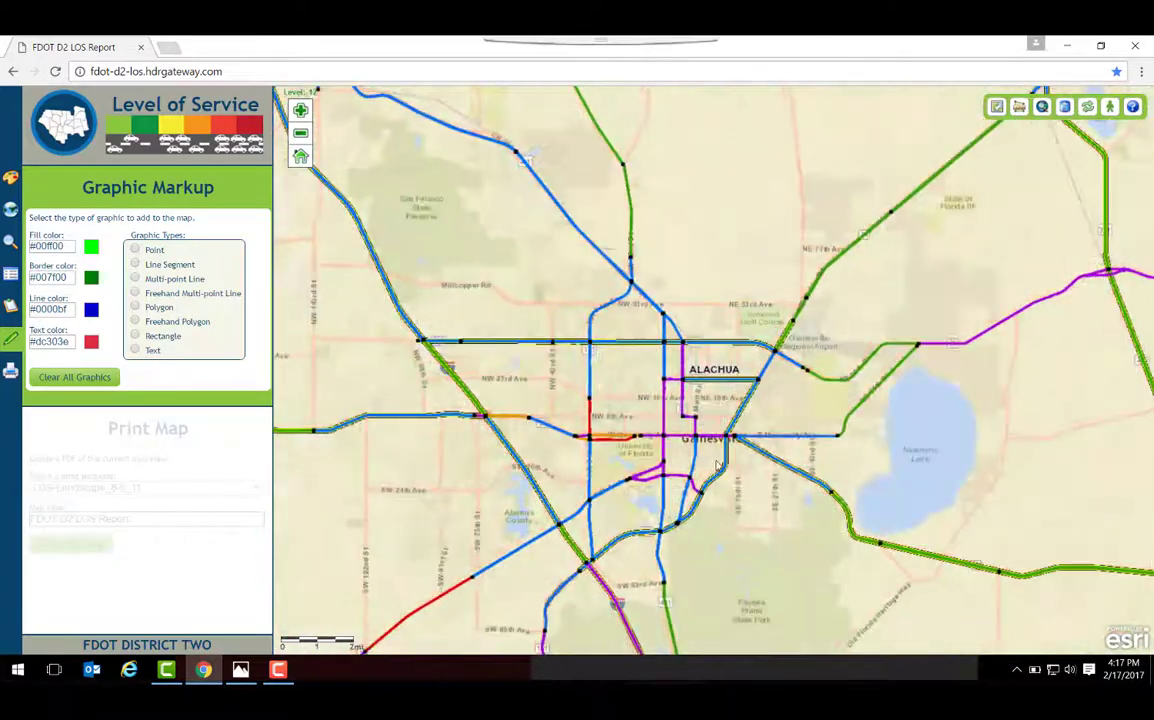
pyautogui.scroll(3, 720, 457)
pyautogui.moveTo(687, 333); pyautogui.dragTo(721, 471)
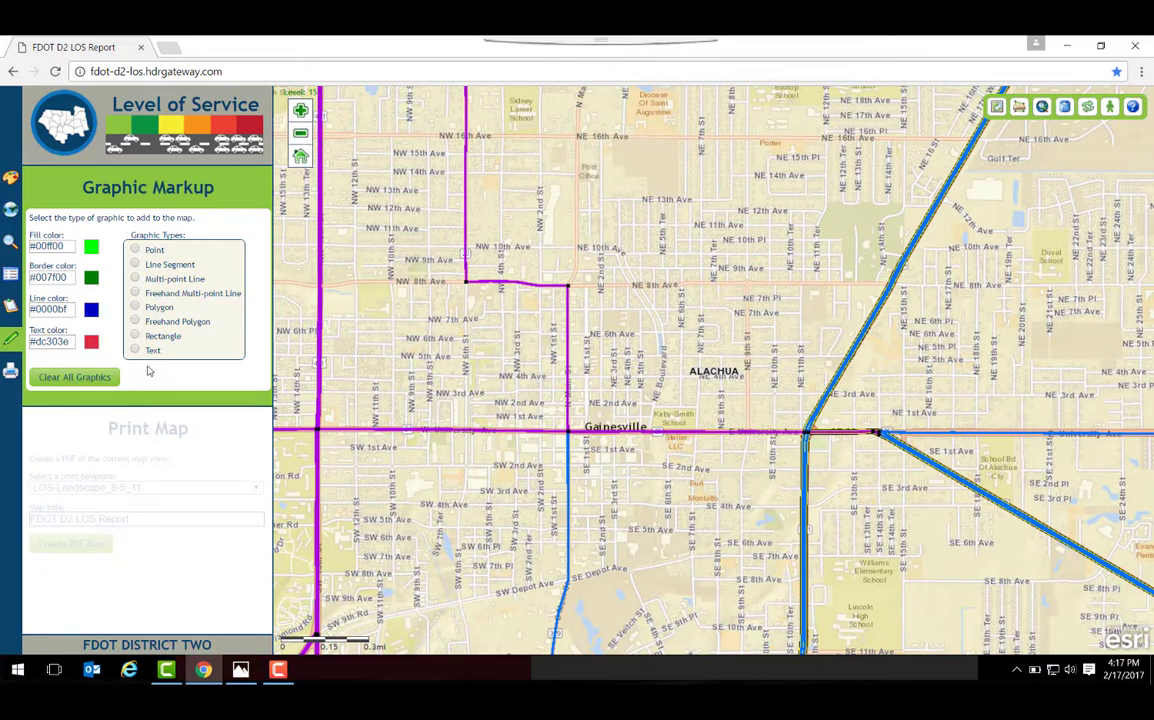
pyautogui.click(136, 350)
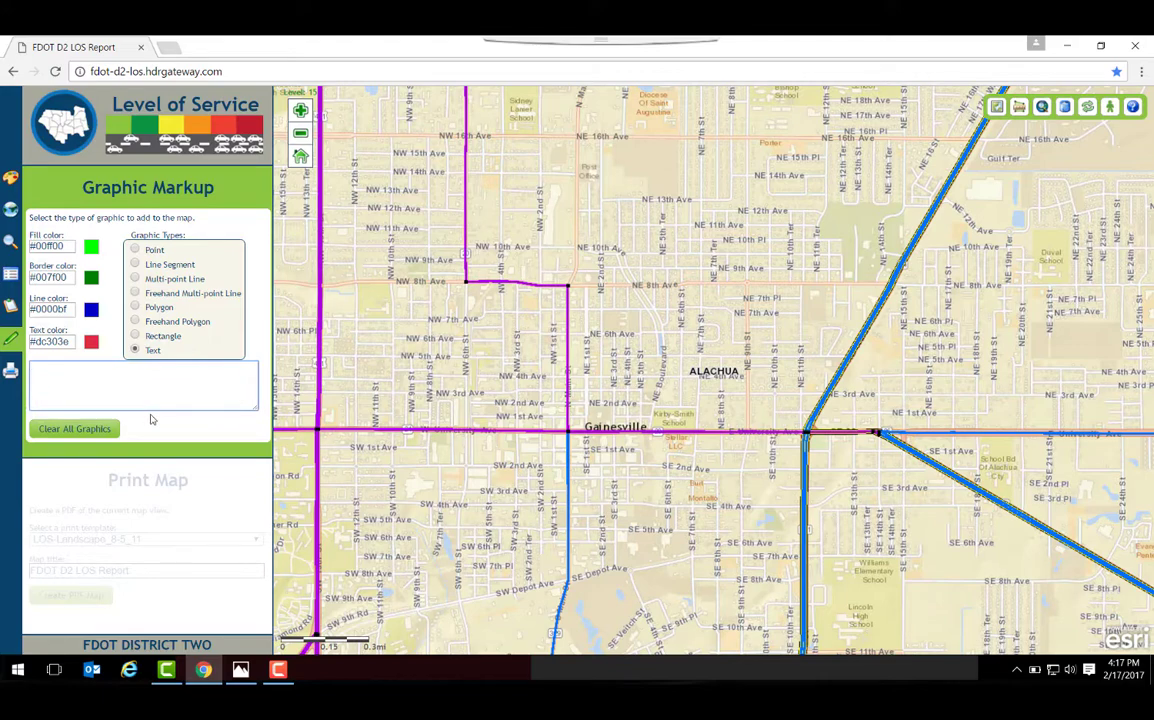
pyautogui.write('Example')
pyautogui.click(679, 402)
# - Create a PDF of the current map view with the title "Example" and the LOS-Landscape_8-5_11 print template
pyautogui.click(219, 470)
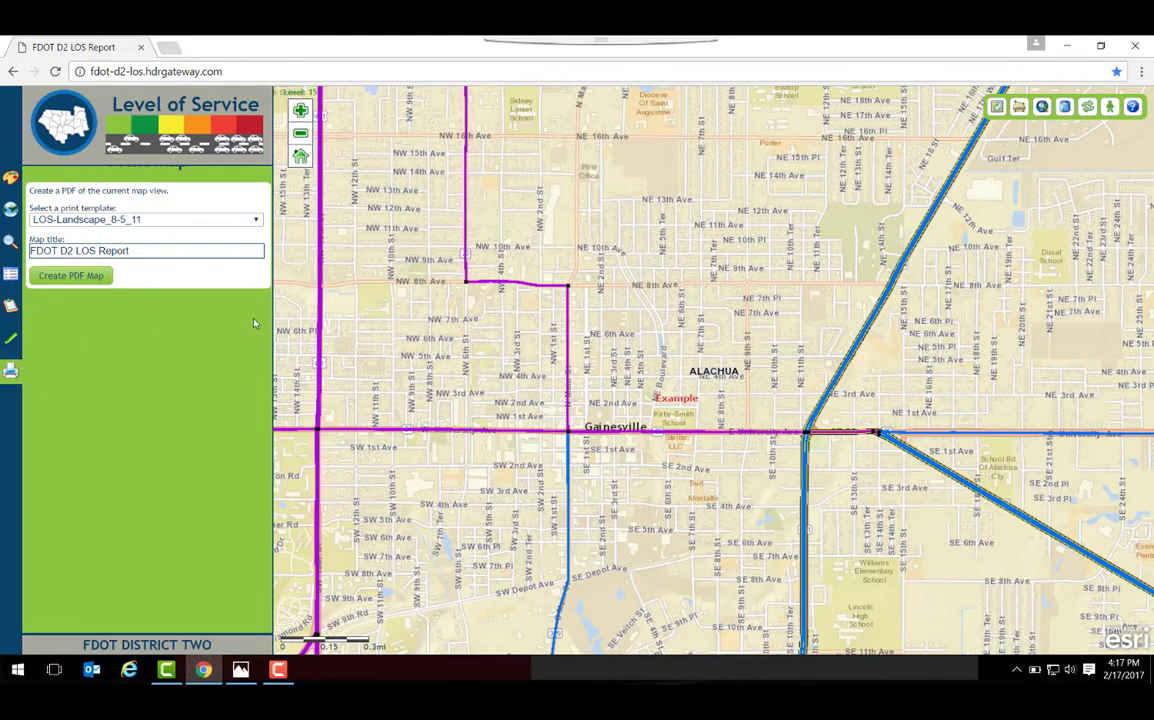
pyautogui.tripleClick(145, 249)
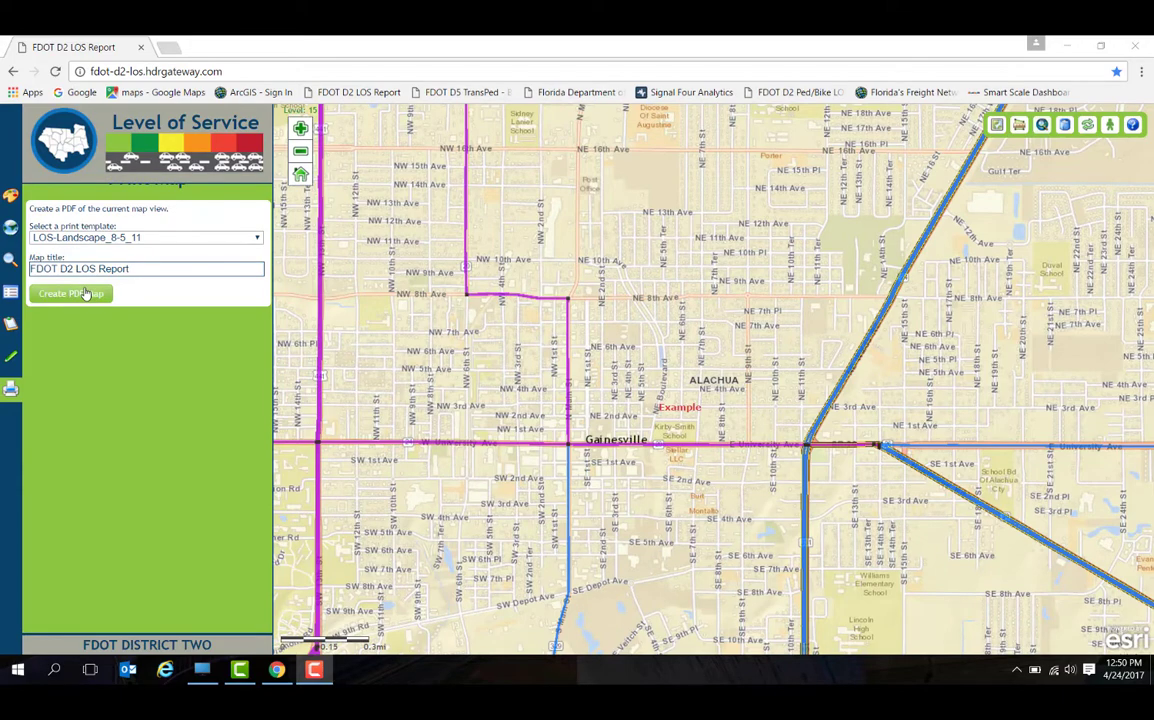
pyautogui.tripleClick(147, 269)
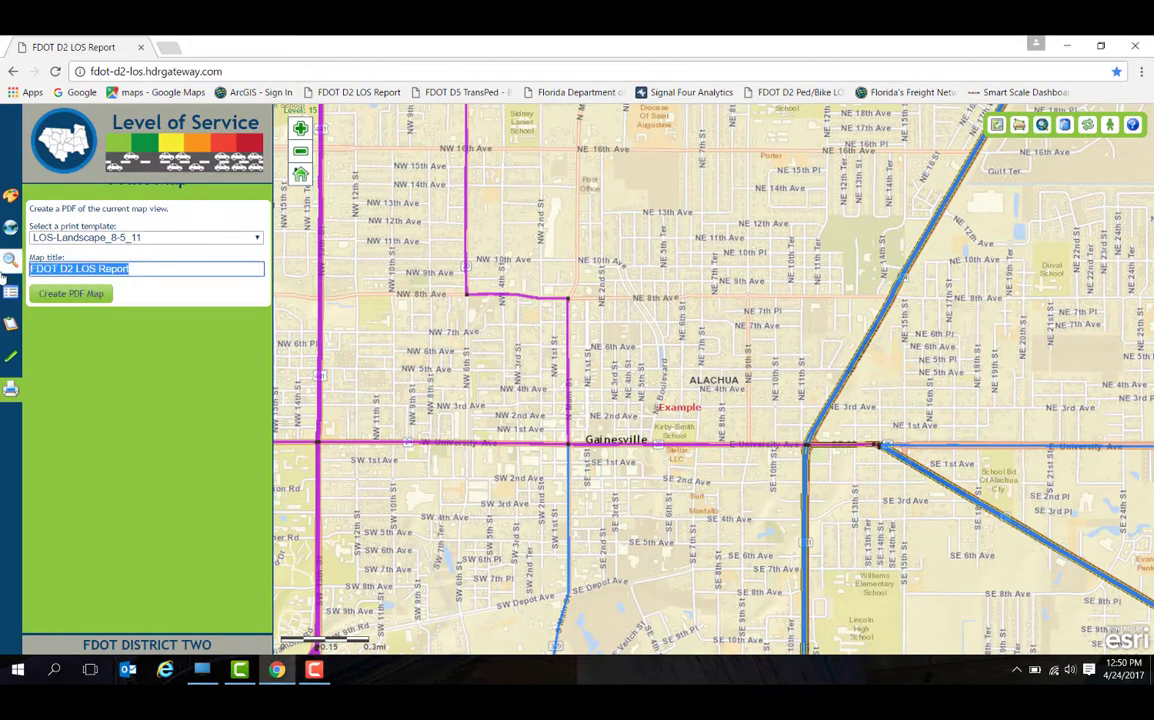
pyautogui.write('Example')
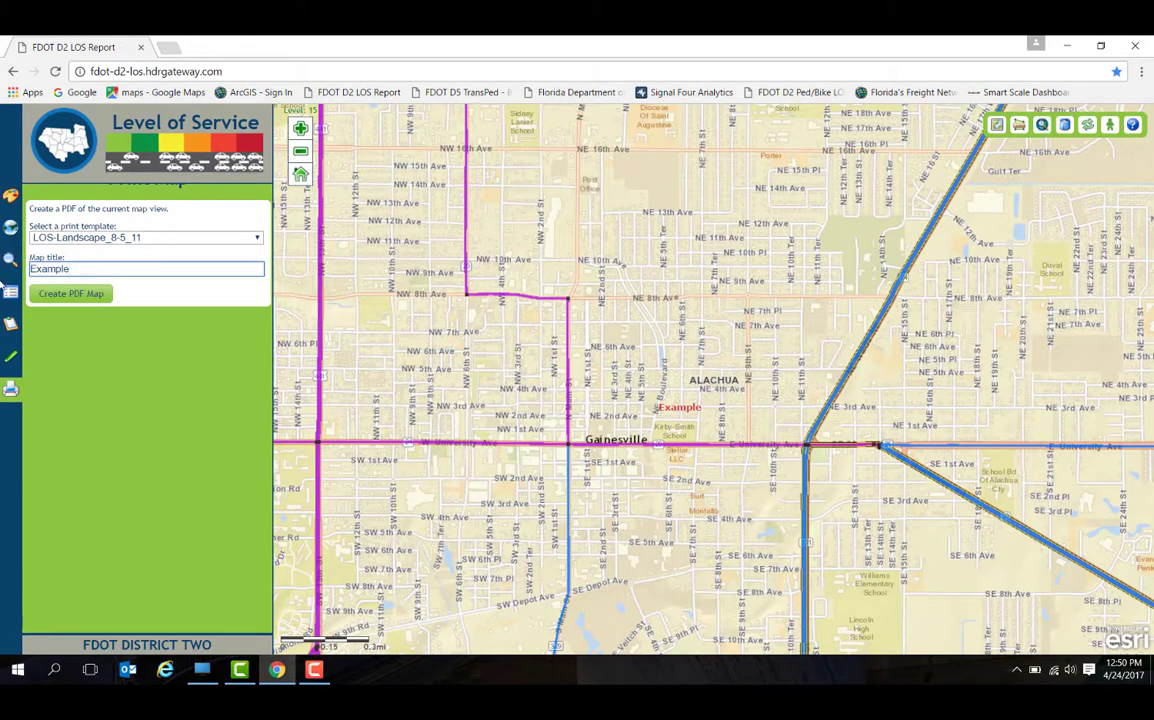
pyautogui.click(70, 293)
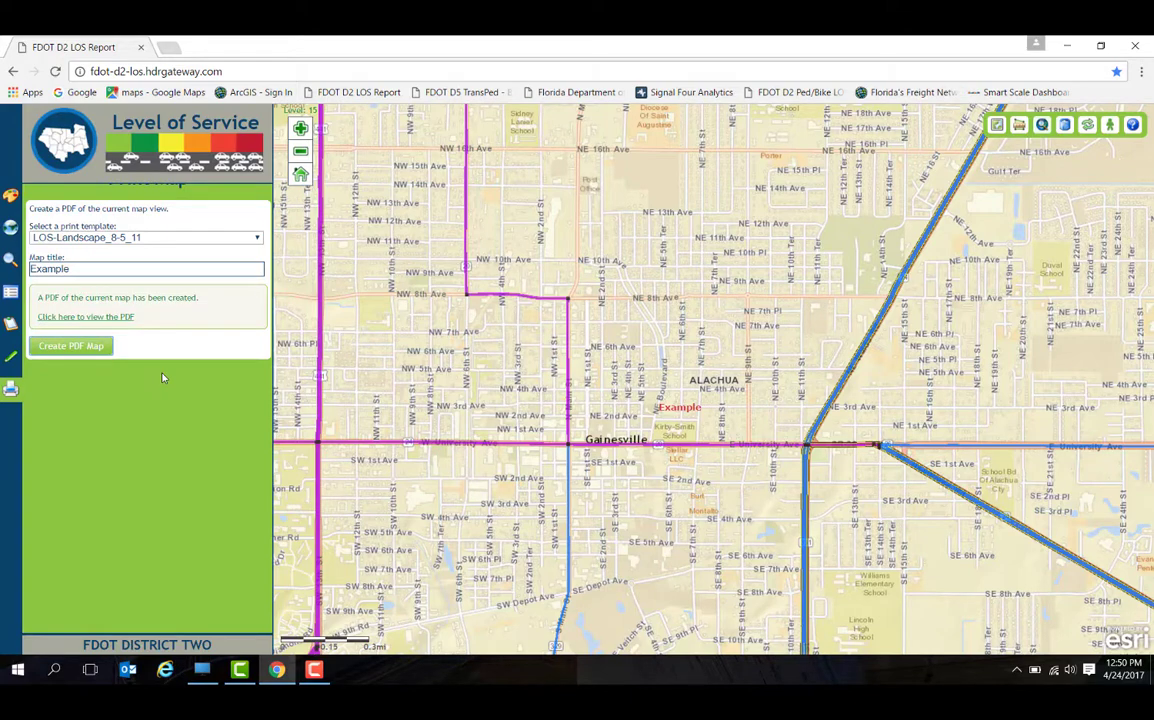
# - Open the created PDF map and examine its title, text markup, legend and scale bar
pyautogui.click(125, 317)
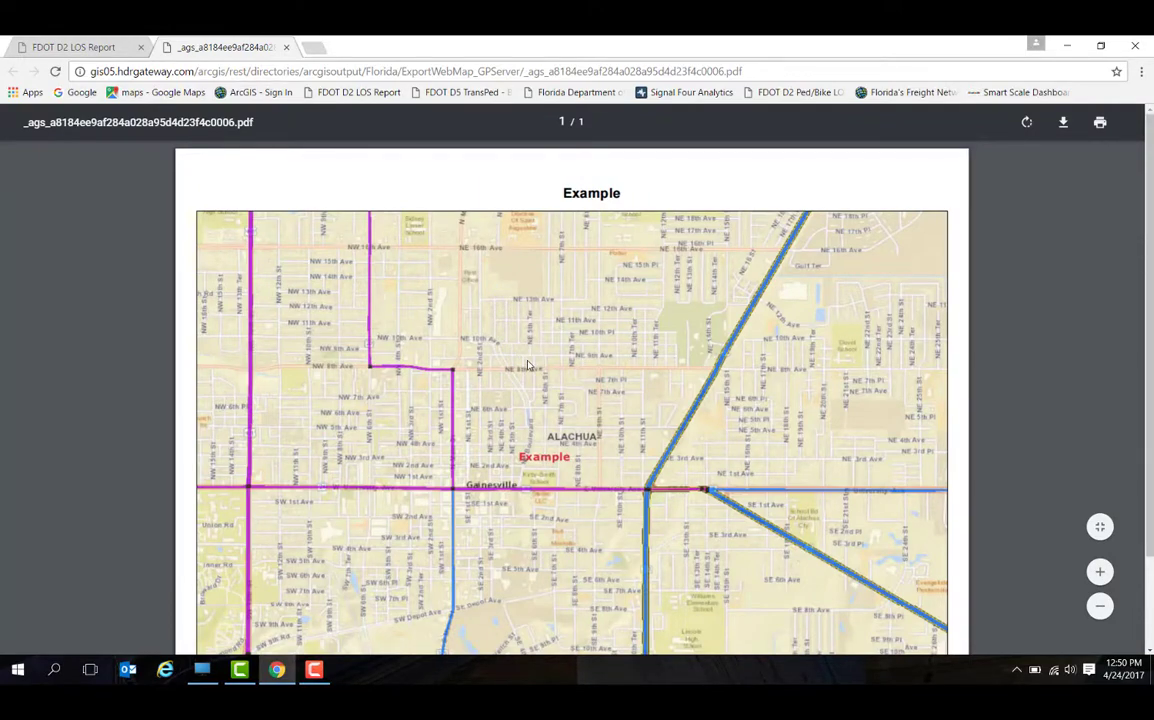
pyautogui.scroll(-3, 533, 368)
pyautogui.scroll(1, 500, 340)
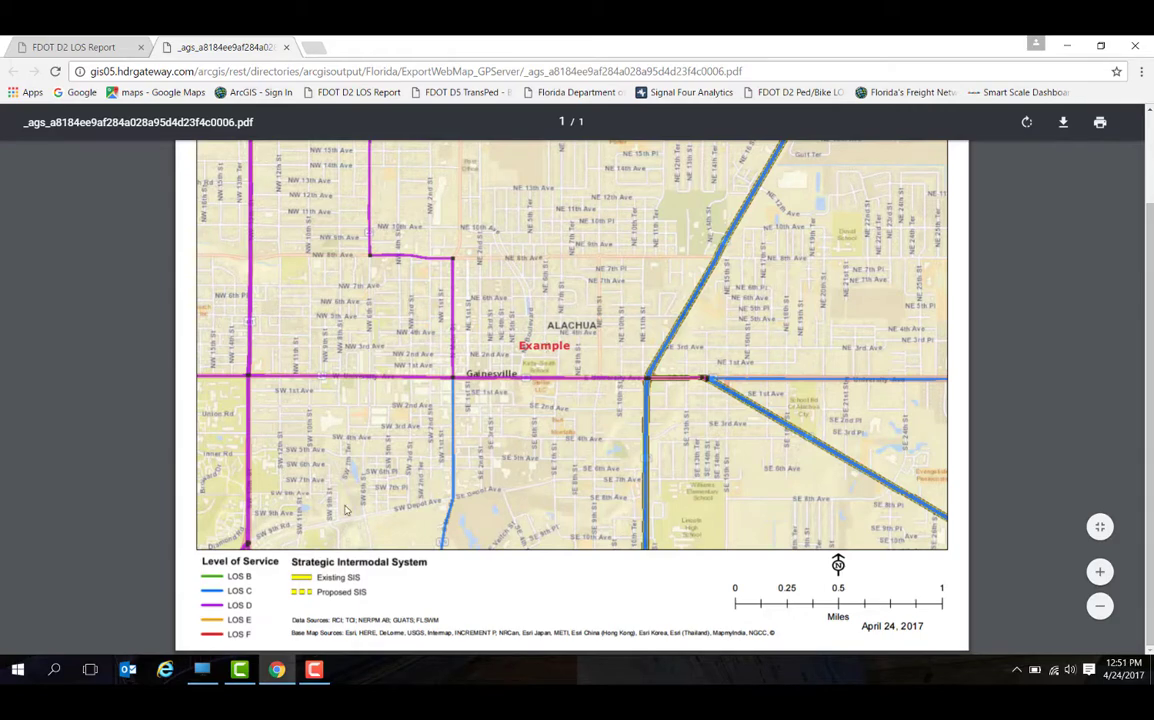
pyautogui.scroll(2, 650, 360)
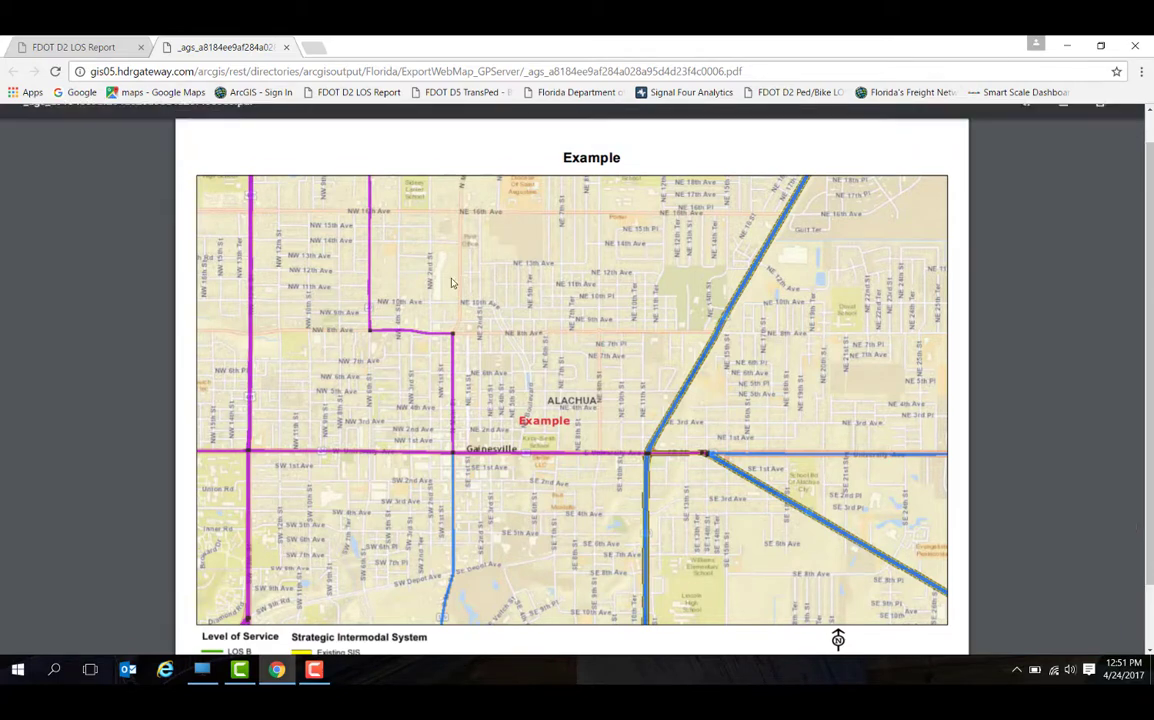
# - Close the PDF map and reset the web map, clearing the markup and restoring the full district view
pyautogui.click(287, 48)
pyautogui.click(1088, 125)
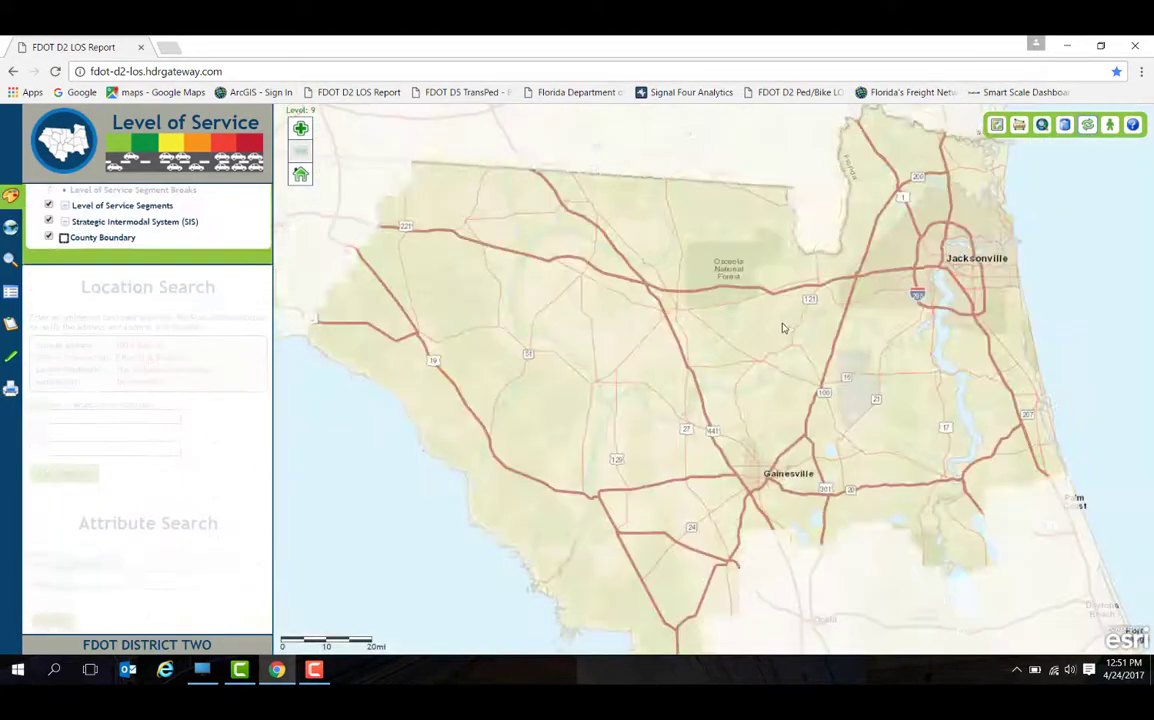